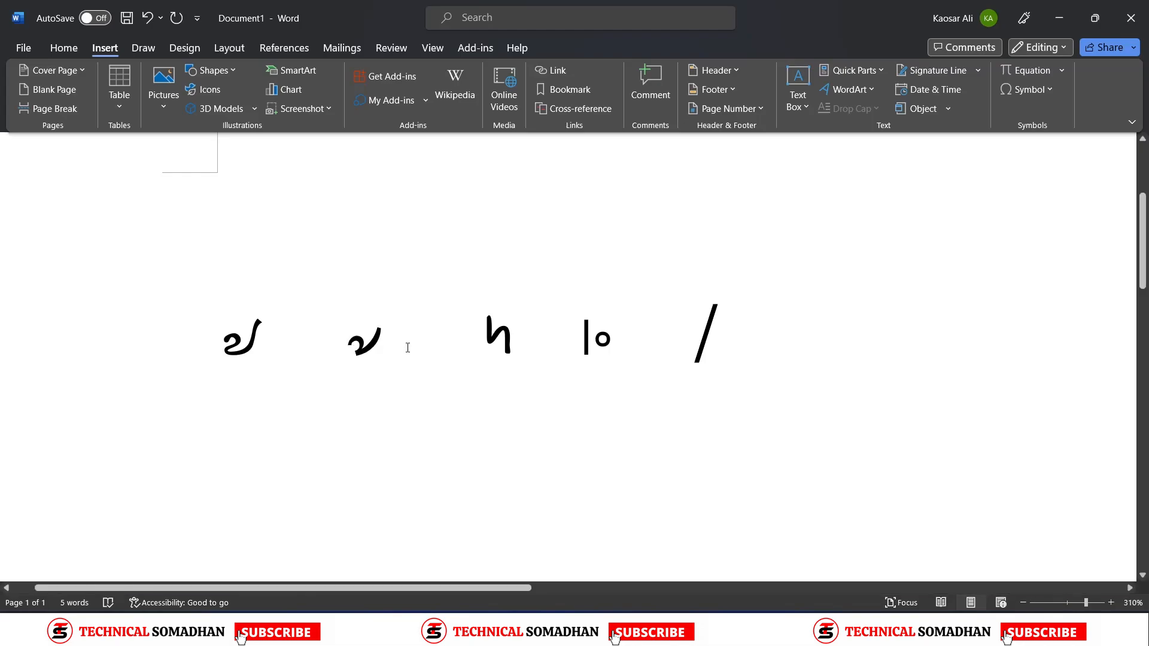
# Select the whole line of Bengali sample symbols on the page and delete it
pyautogui.doubleClick(247, 361)
pyautogui.click(348, 359)
pyautogui.click(506, 367)
pyautogui.click(592, 365)
pyautogui.click(736, 389)
pyautogui.moveTo(205, 348); pyautogui.dragTo(599, 339)
pyautogui.click(623, 373)
pyautogui.moveTo(743, 342); pyautogui.dragTo(267, 354)
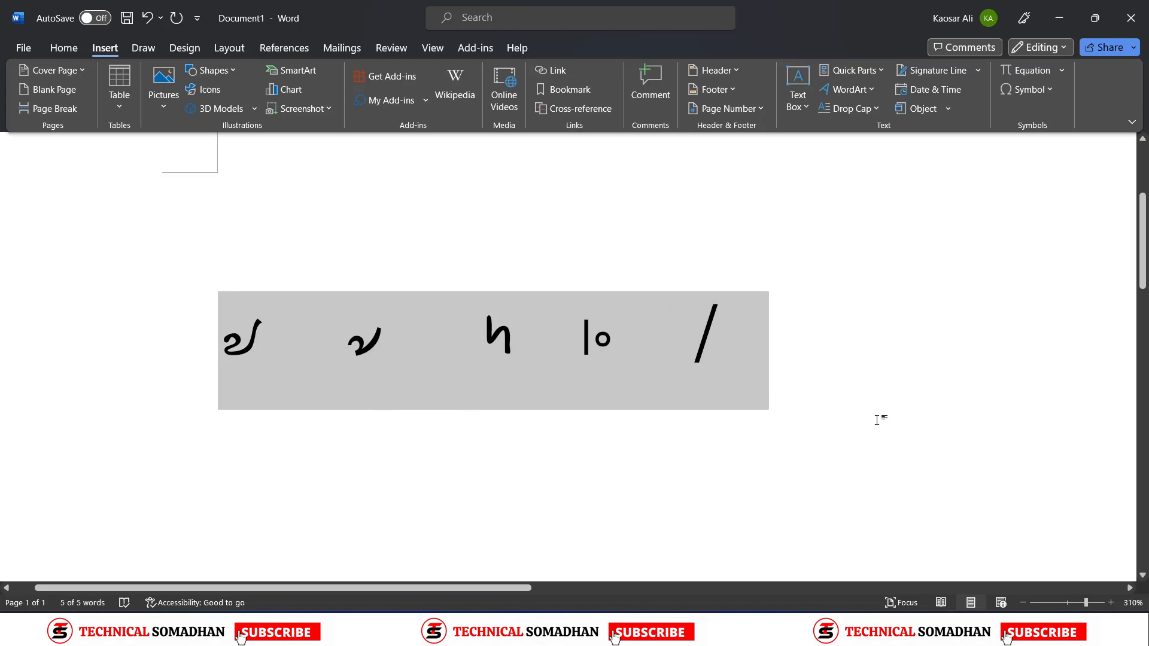
pyautogui.press('Delete')
pyautogui.scroll(-5, 275, 367)
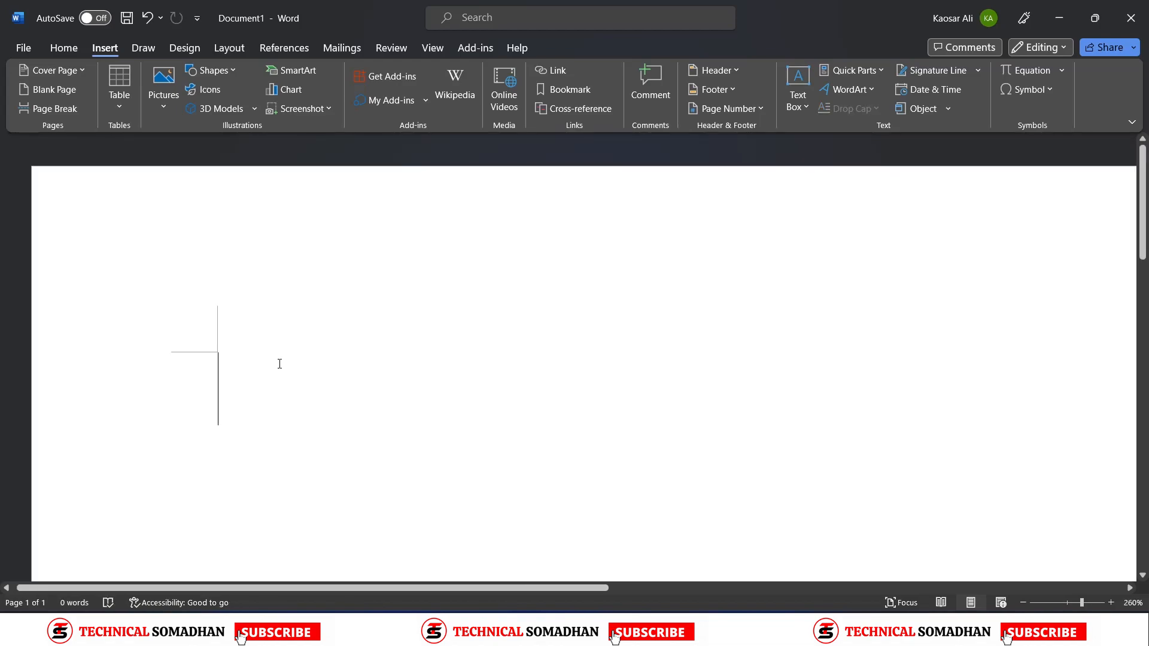
# Open the full Symbol dialog for inserting more symbols and choose the SutonnyOMJ font
pyautogui.click(67, 49)
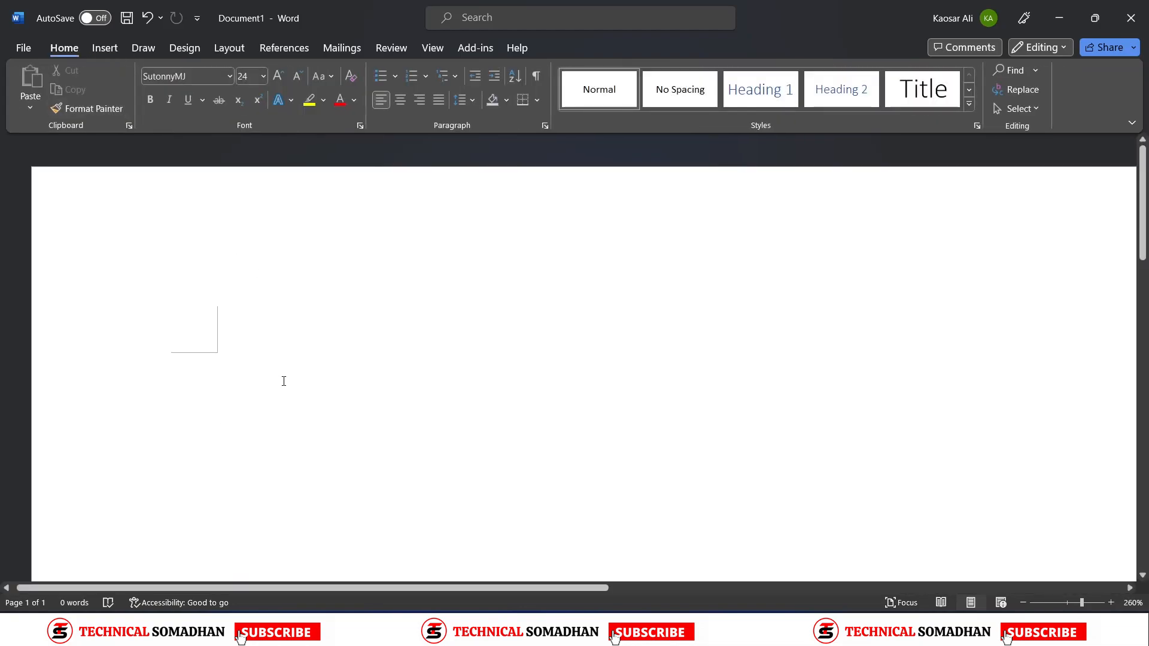
pyautogui.click(108, 52)
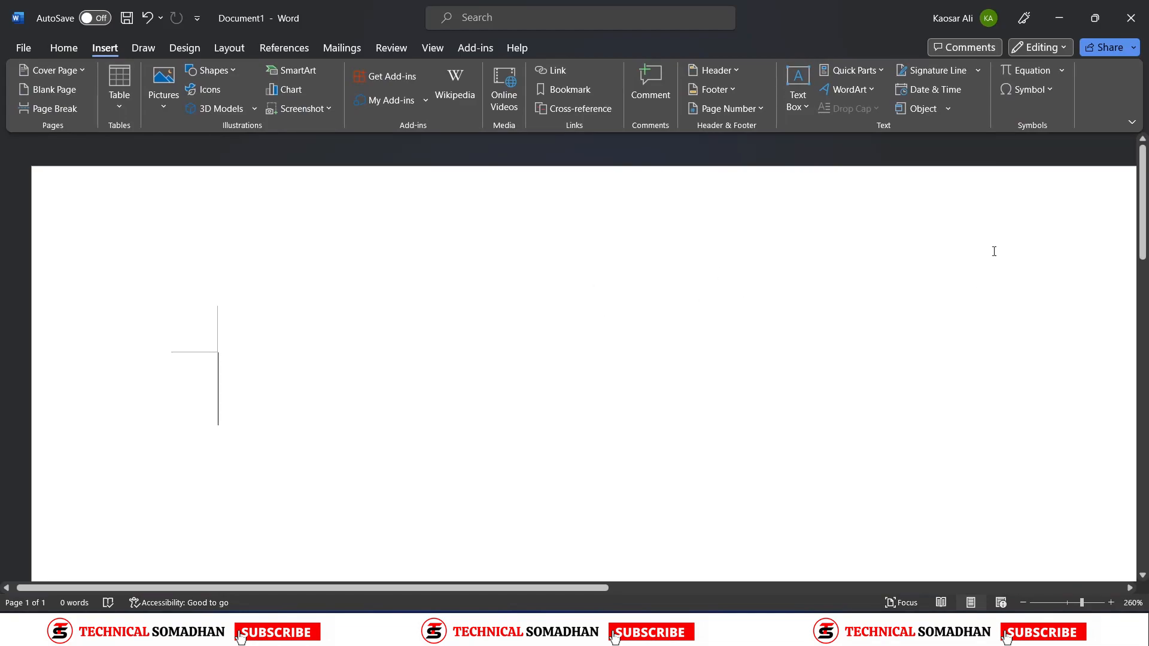
pyautogui.click(1028, 90)
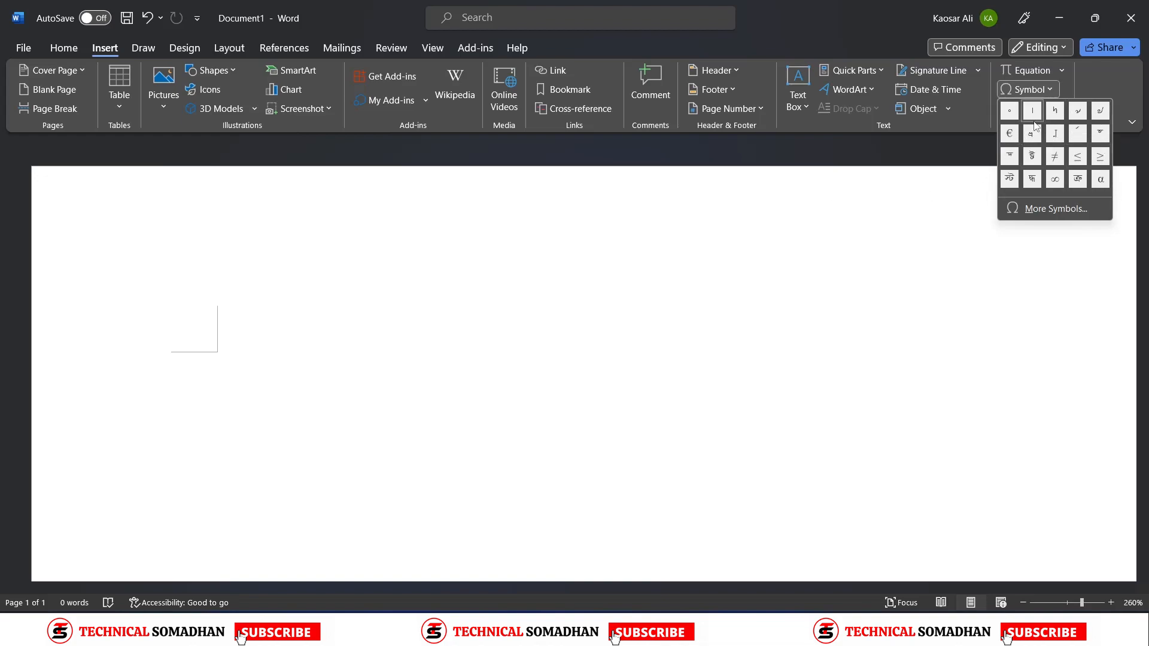
pyautogui.click(1067, 210)
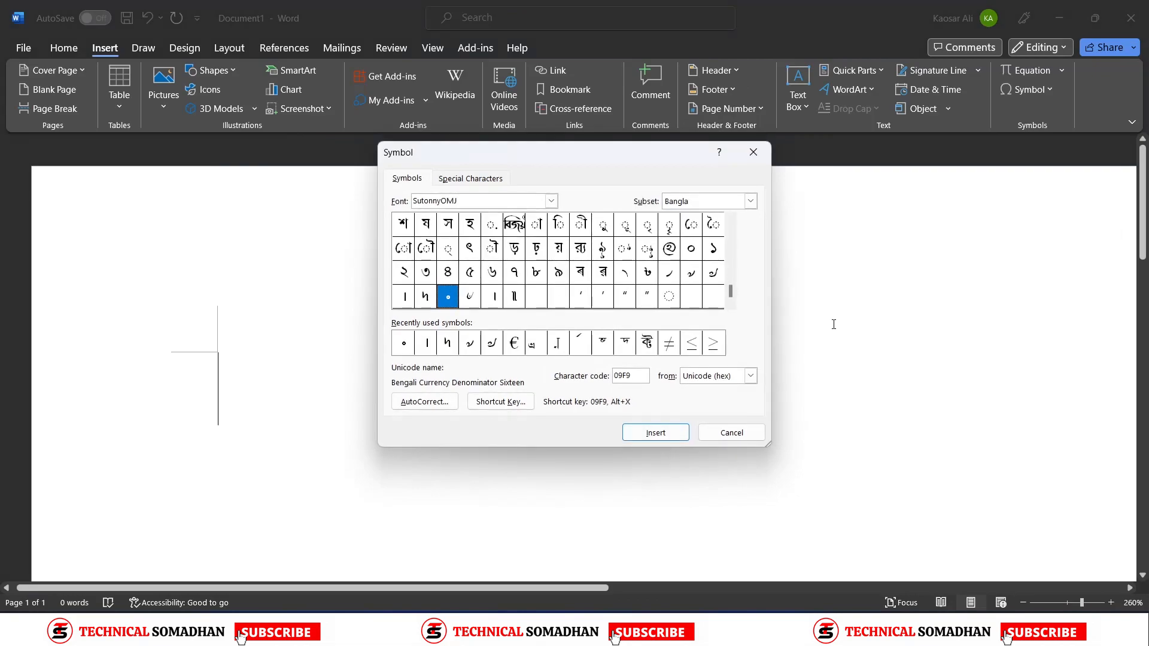
pyautogui.click(551, 201)
pyautogui.scroll(5, 489, 252)
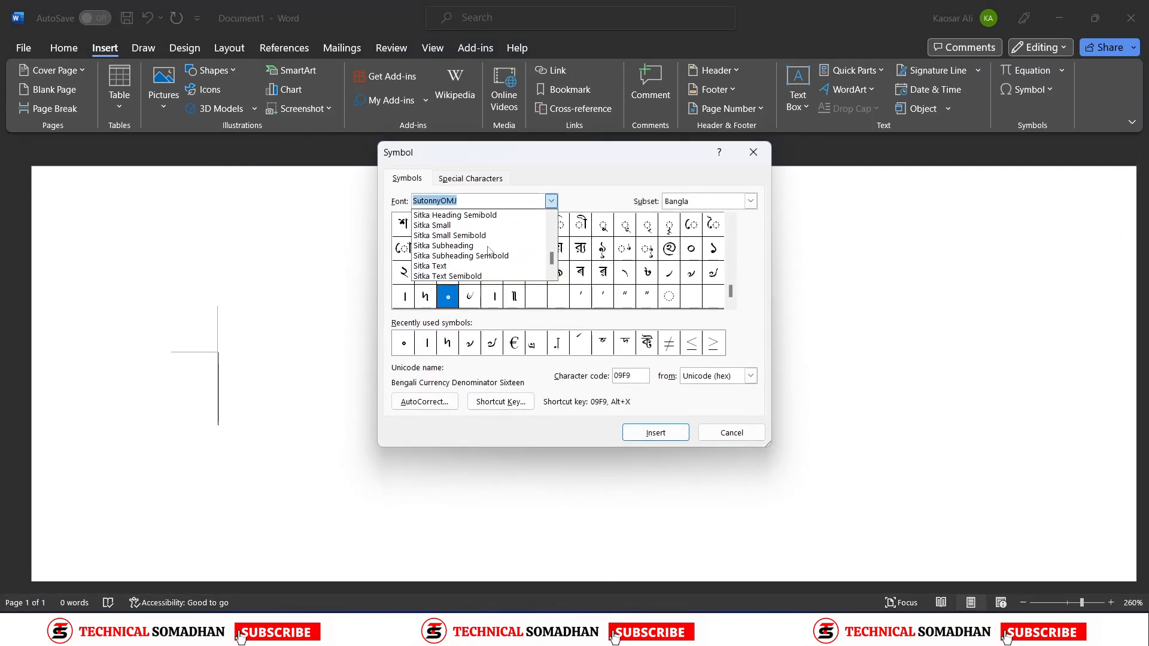
pyautogui.scroll(-6, 490, 251)
pyautogui.scroll(-1, 489, 251)
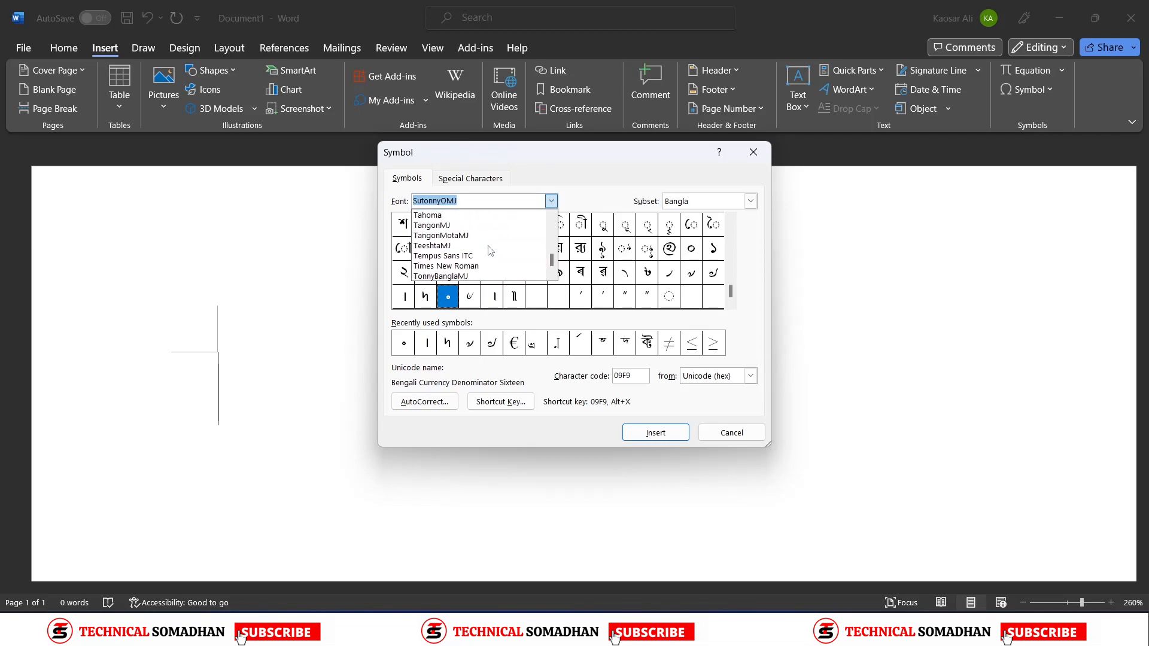
pyautogui.scroll(2, 490, 251)
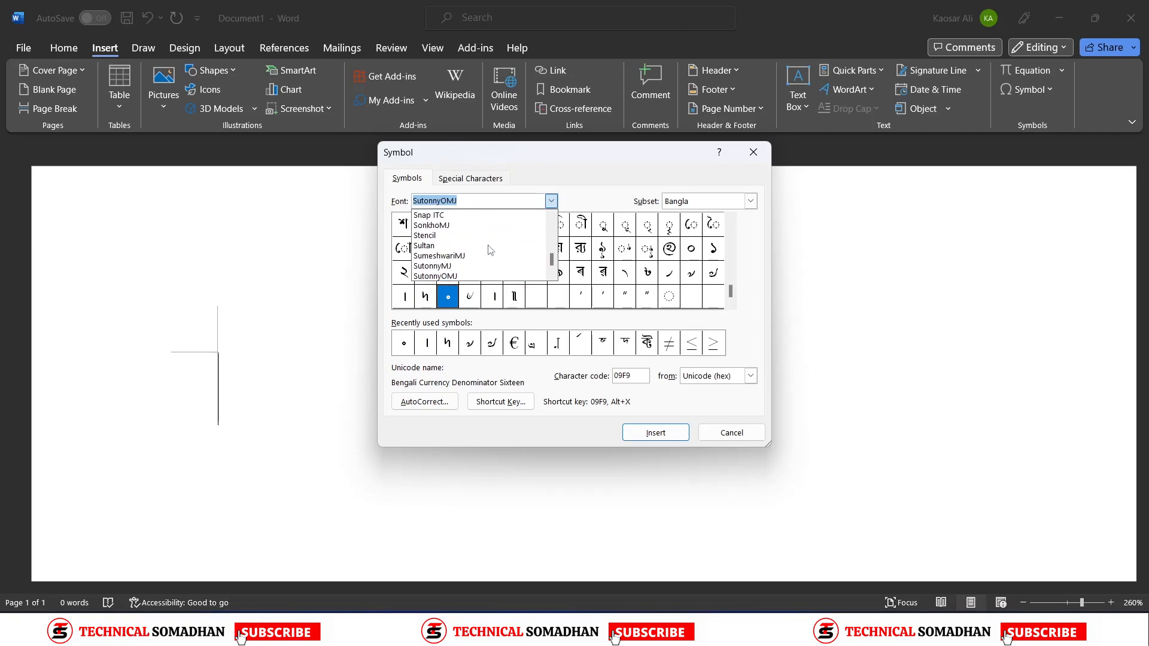
pyautogui.scroll(-1, 486, 247)
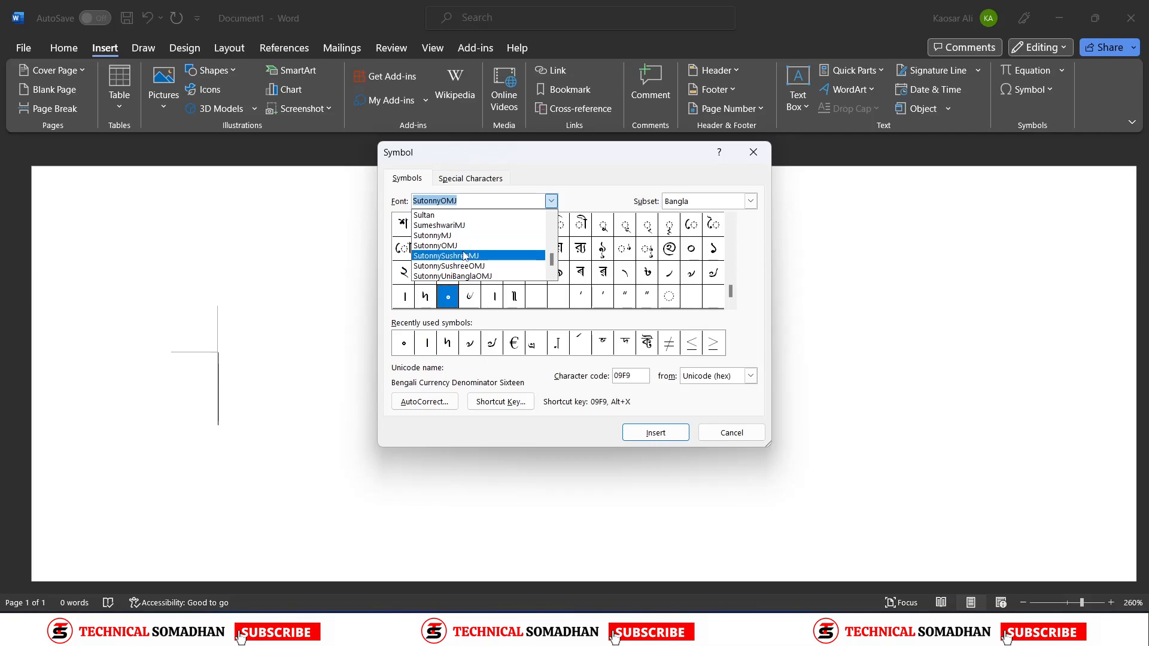
pyautogui.click(462, 246)
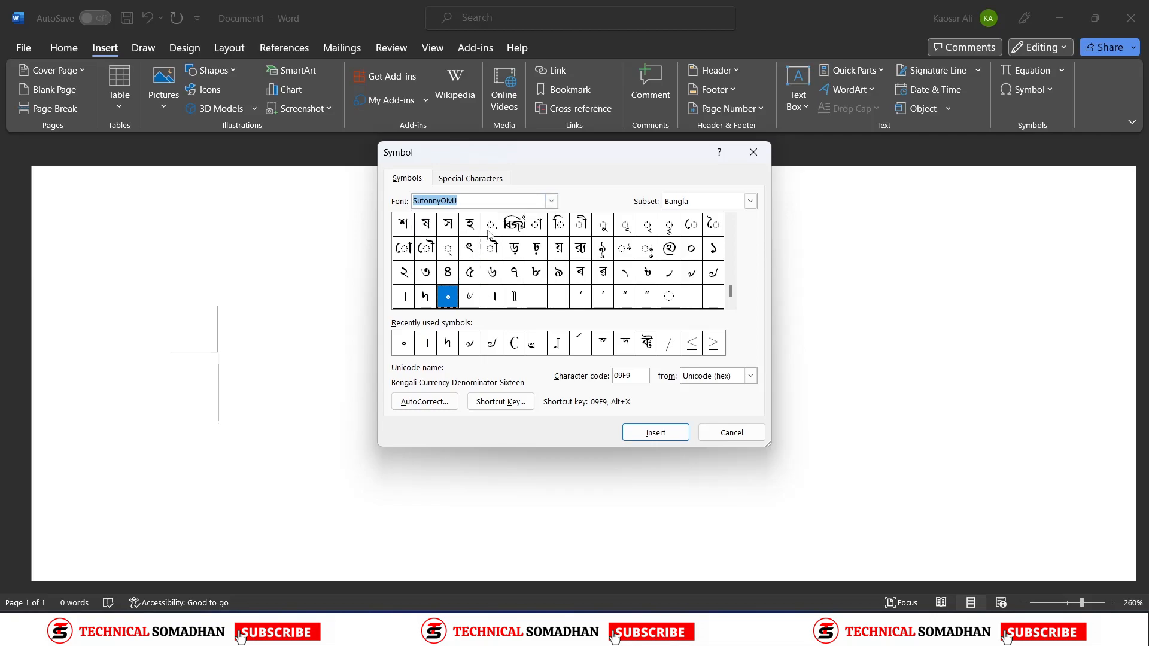
# Switch the symbol font to SutonnyMJ and browse its characters
pyautogui.click(543, 202)
pyautogui.click(549, 202)
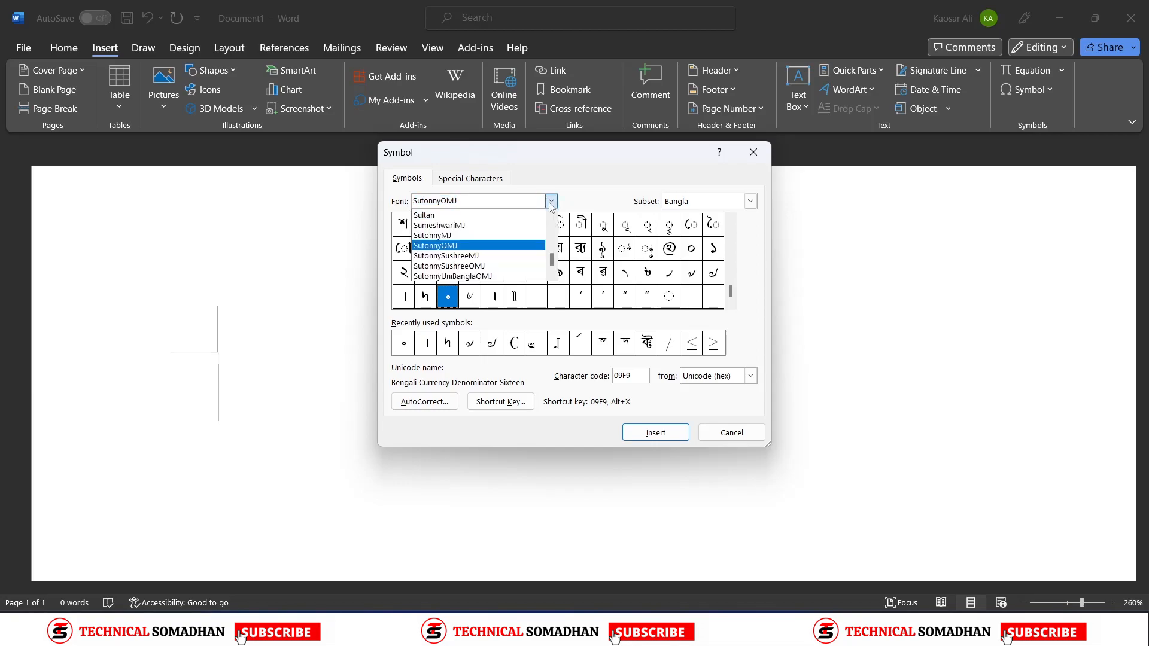
pyautogui.click(453, 237)
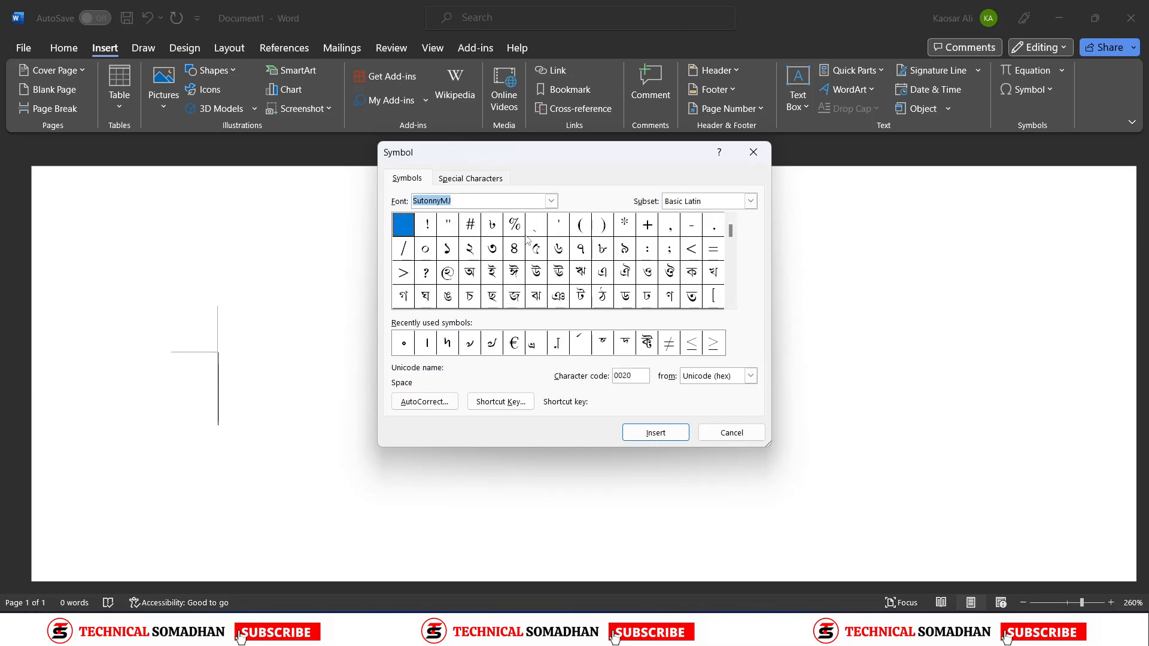
pyautogui.scroll(-4, 737, 298)
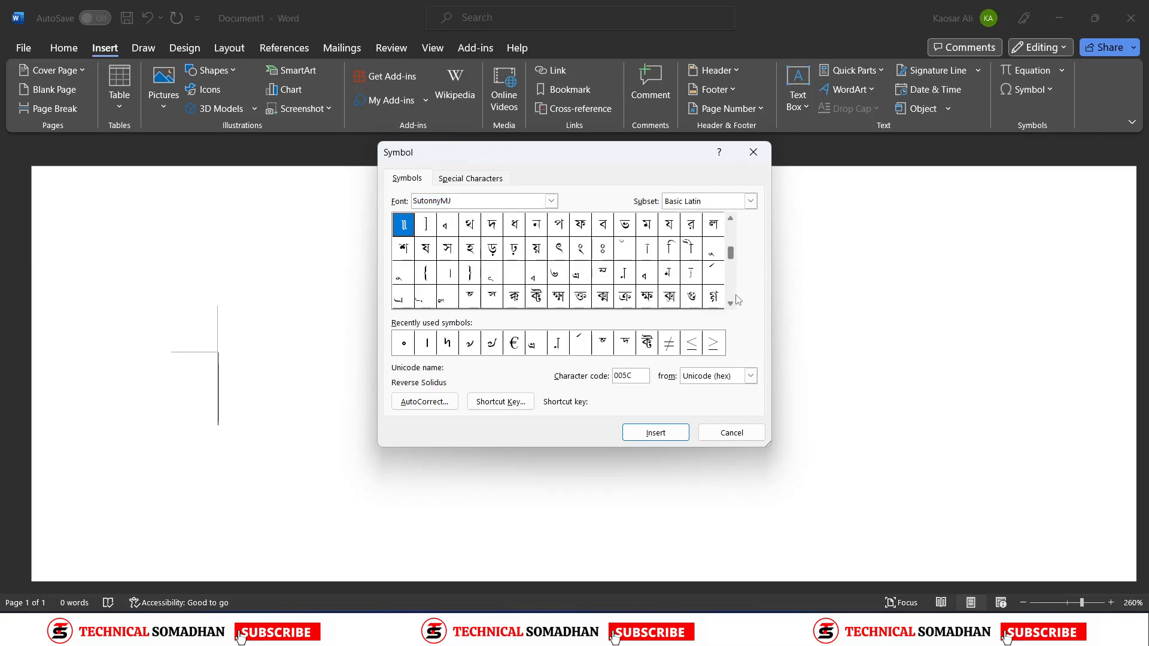
# Set the symbol font to SutonnyOMJ and find the currency numerator characters in the Bangla subset
pyautogui.click(552, 201)
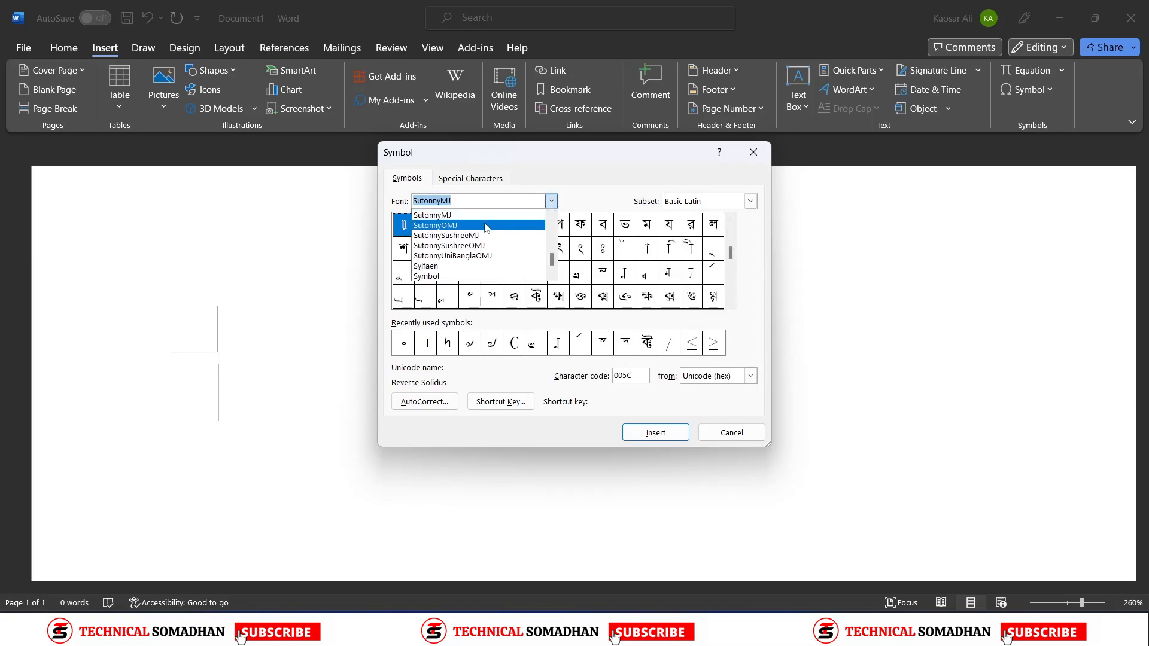
pyautogui.click(458, 226)
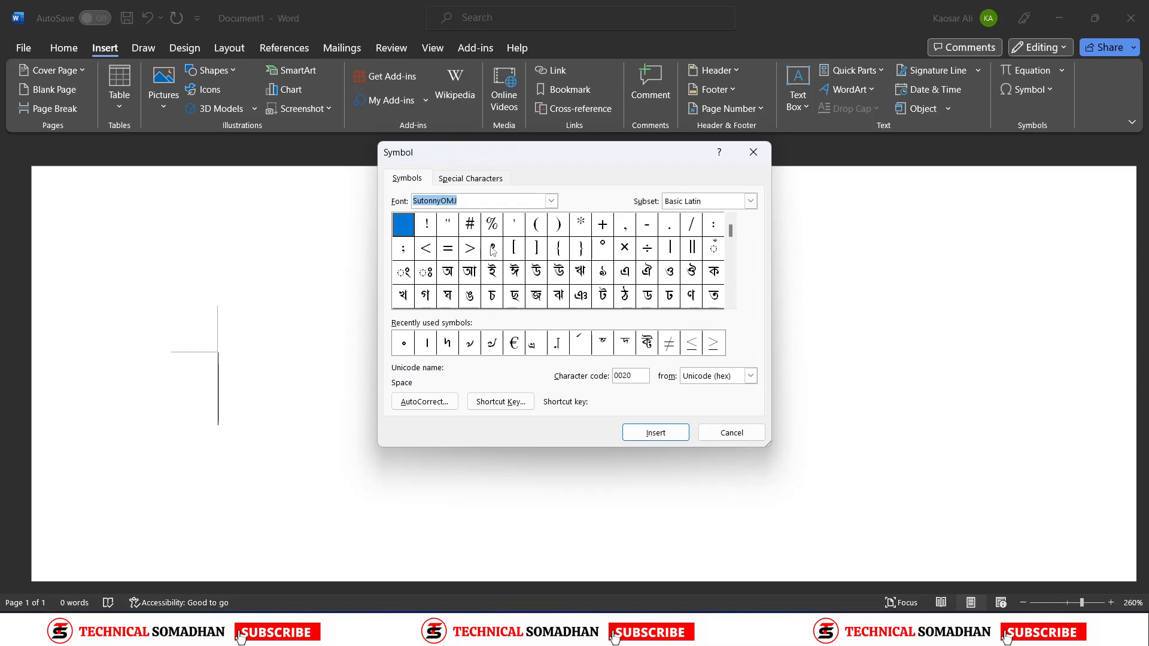
pyautogui.click(731, 304)
pyautogui.click(730, 304)
pyautogui.click(731, 304)
pyautogui.click(731, 304)
pyautogui.click(731, 304)
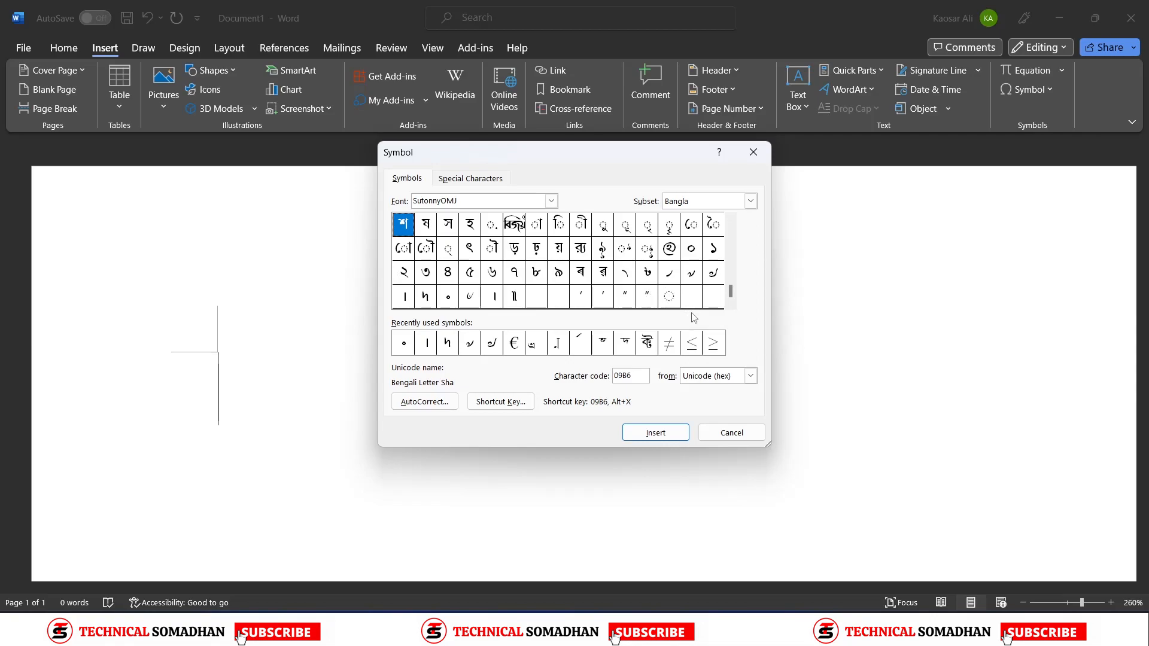
# Insert the Bengali Currency Numerator Two, Numerator Three and Numerator Four symbols into the document
pyautogui.click(692, 274)
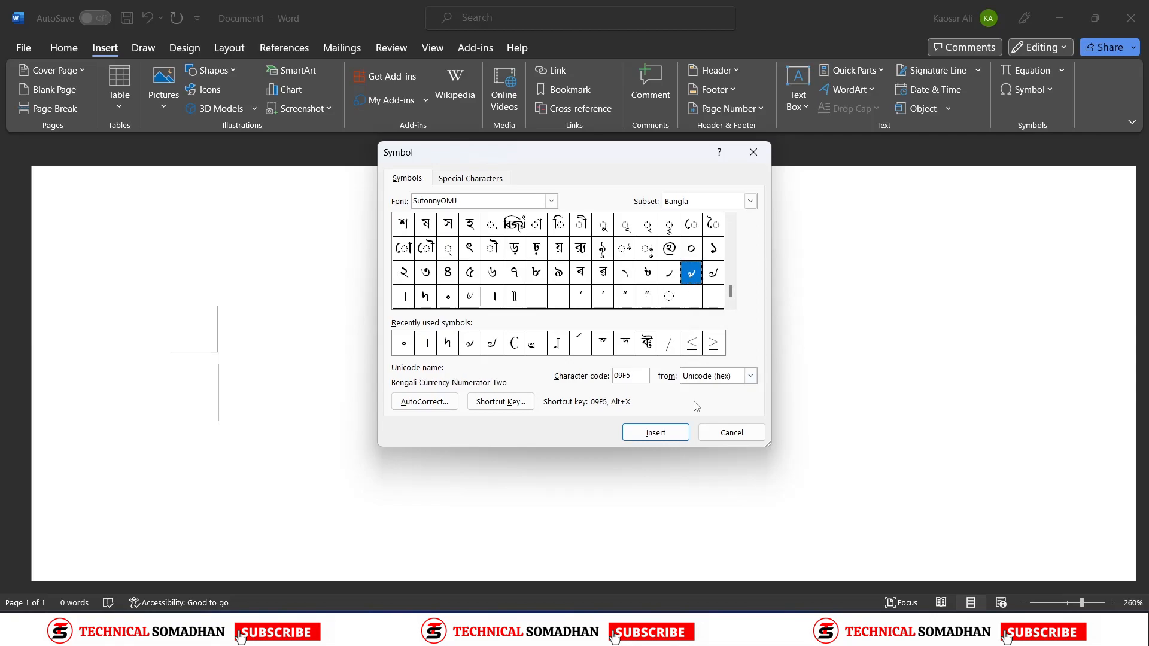
pyautogui.click(655, 433)
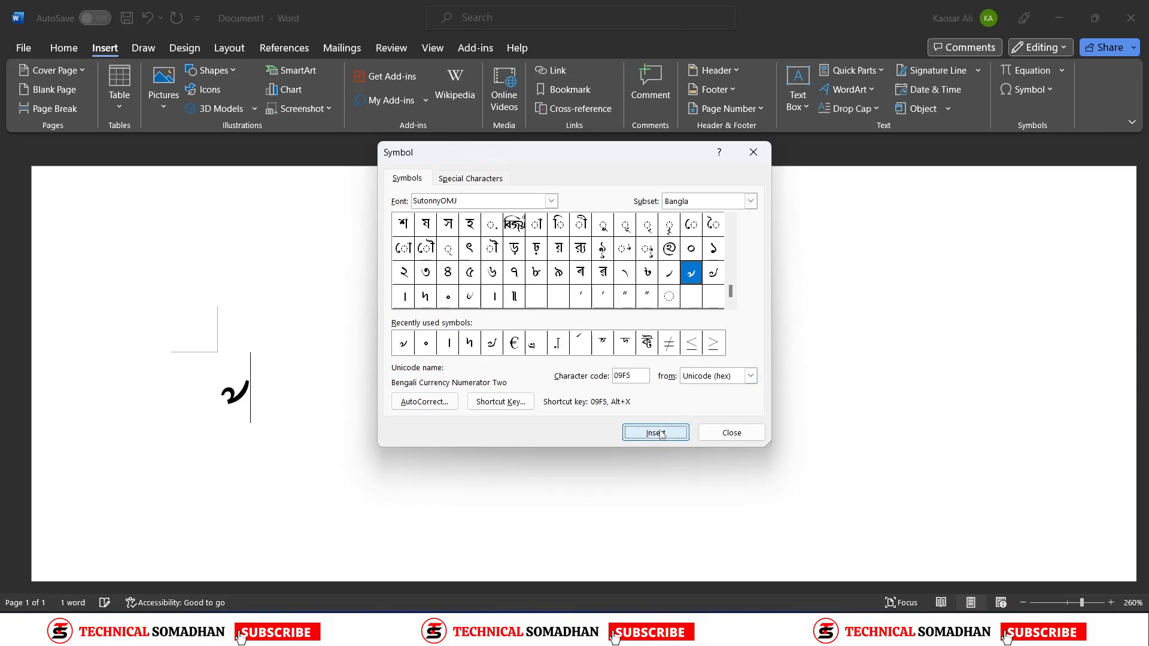
pyautogui.click(718, 276)
pyautogui.click(675, 437)
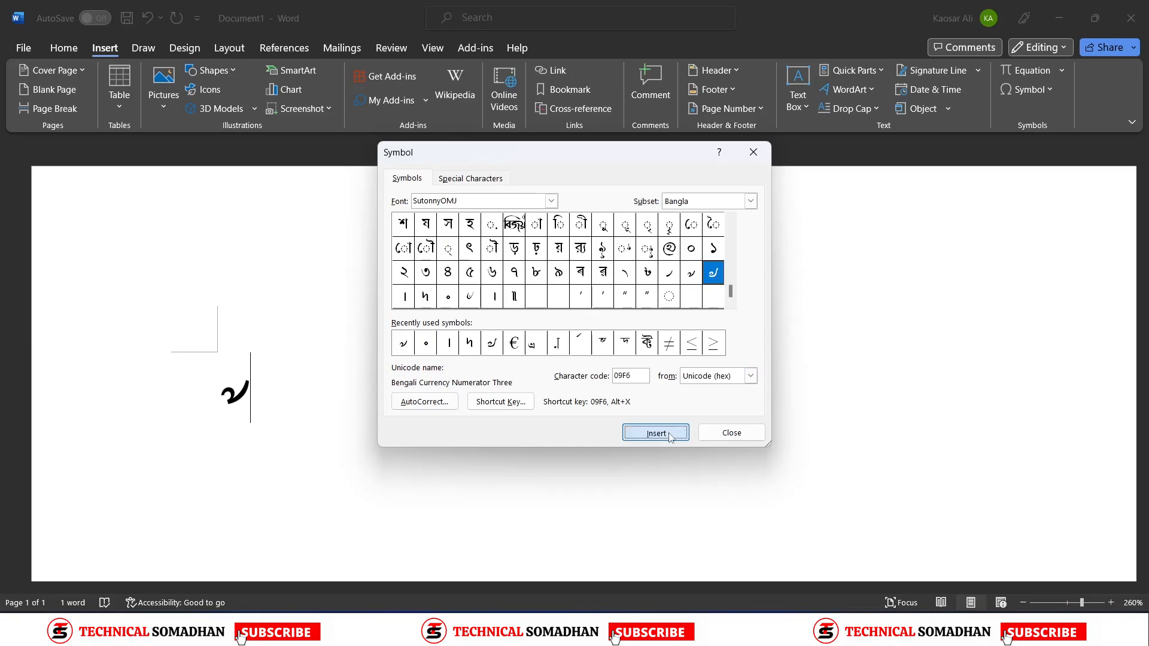
pyautogui.click(405, 299)
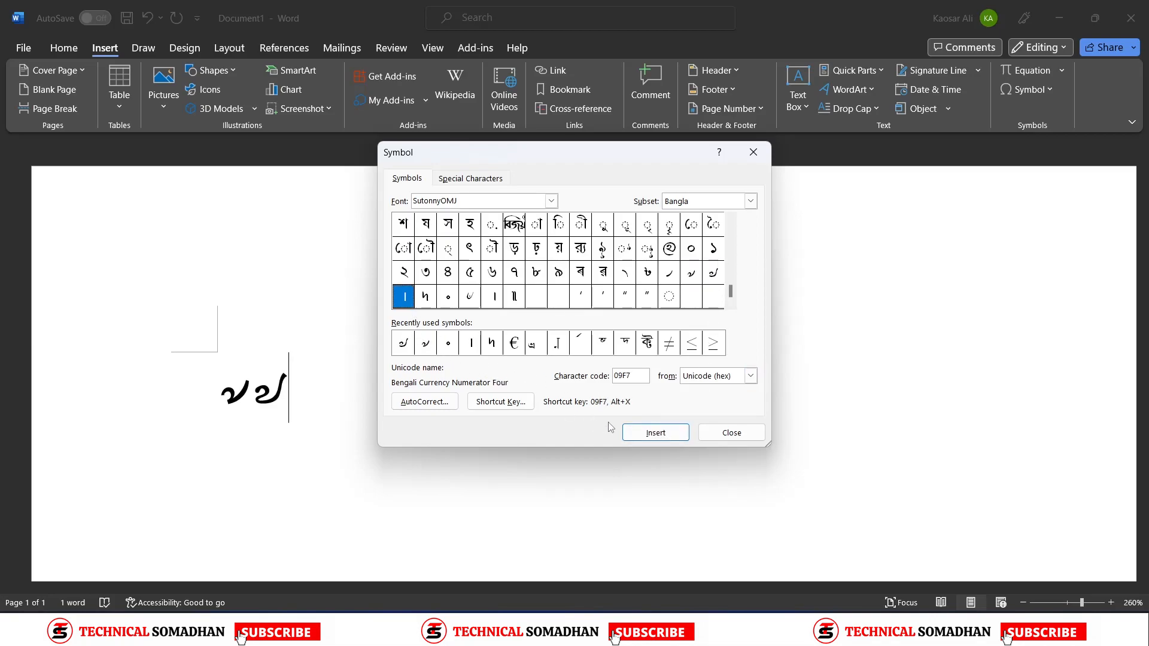
pyautogui.click(655, 437)
# Insert the symbols with character codes 09F8 and 09F4 after the others, and close the Symbol dialog
pyautogui.click(431, 298)
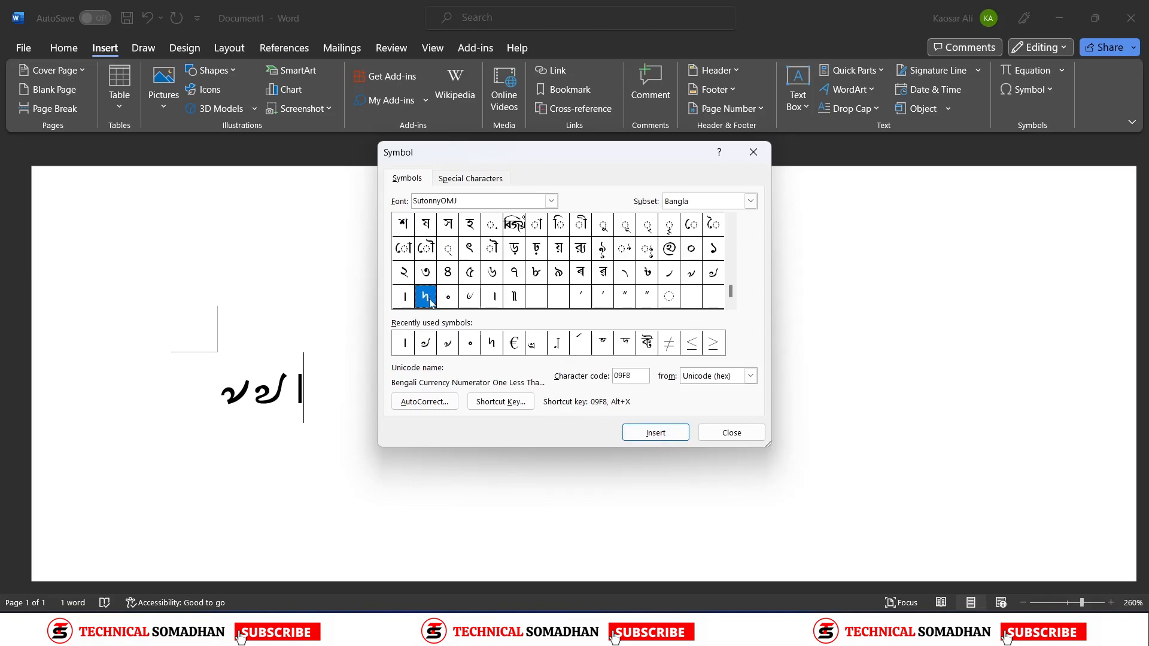
pyautogui.click(642, 435)
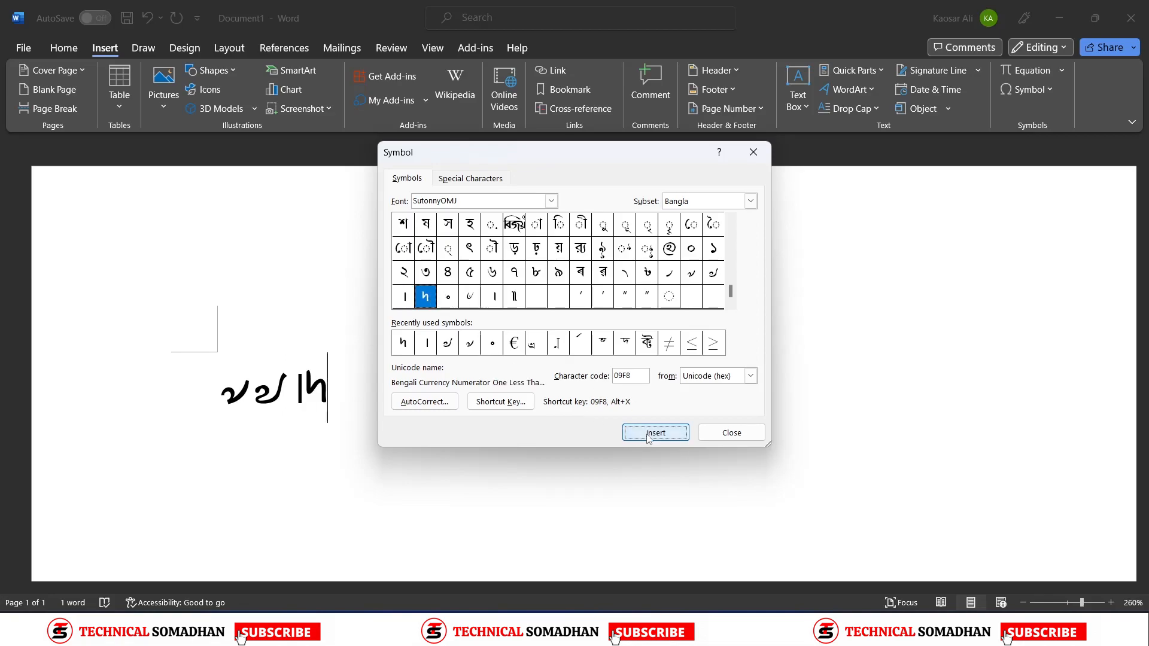
pyautogui.click(669, 273)
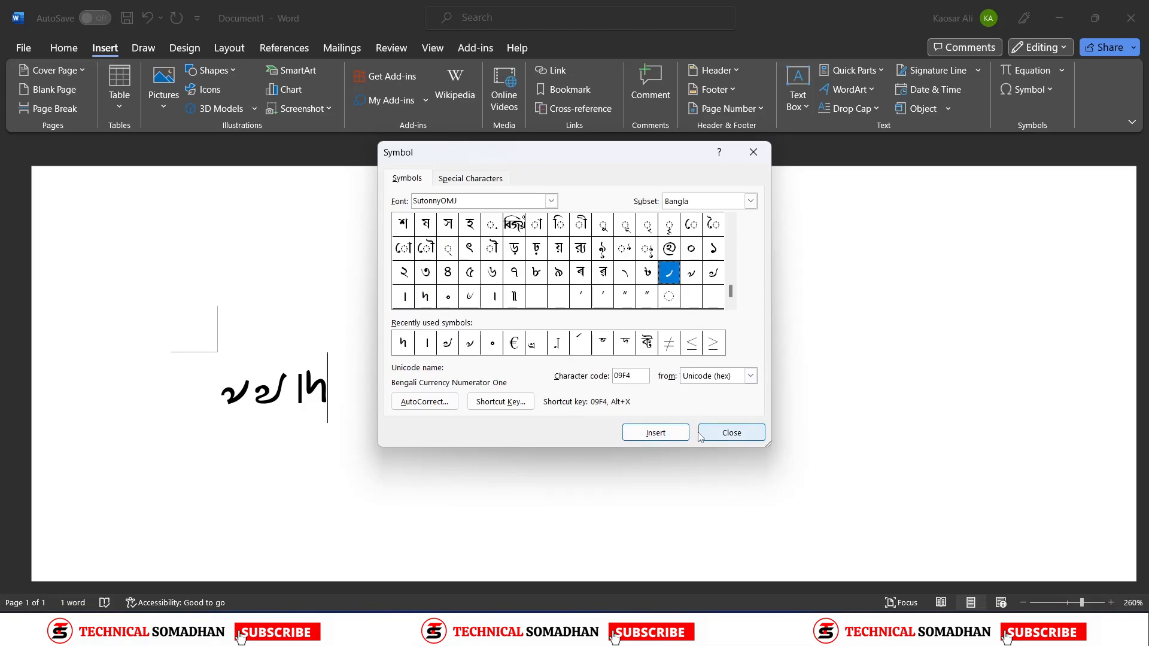
pyautogui.click(680, 436)
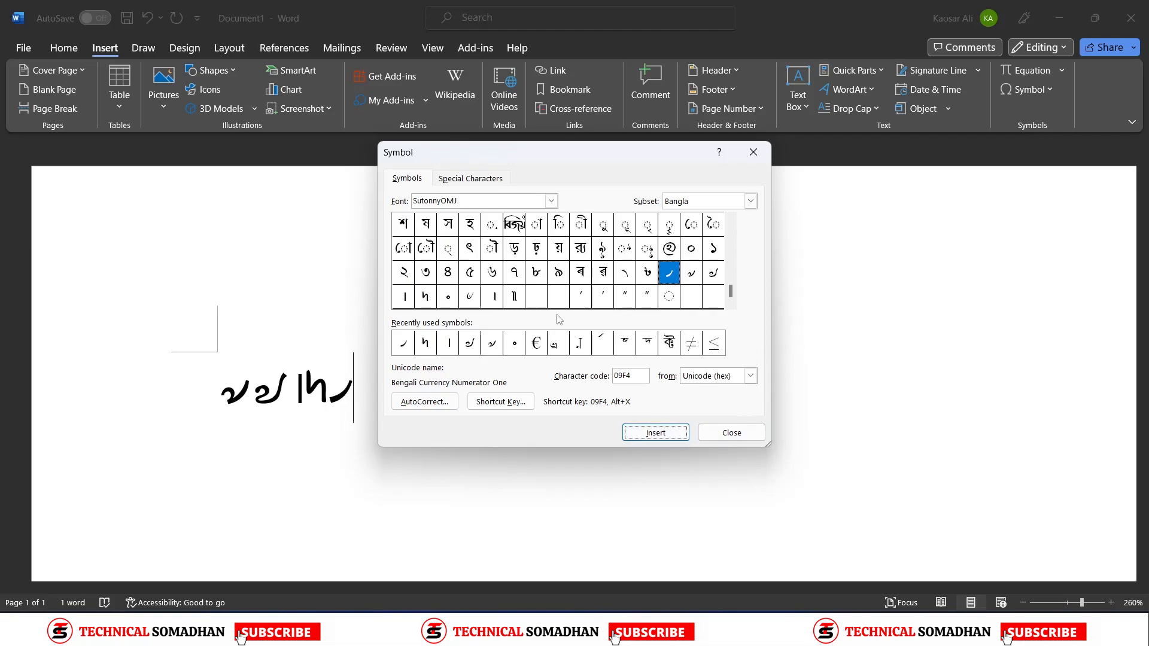
pyautogui.click(732, 309)
pyautogui.click(731, 219)
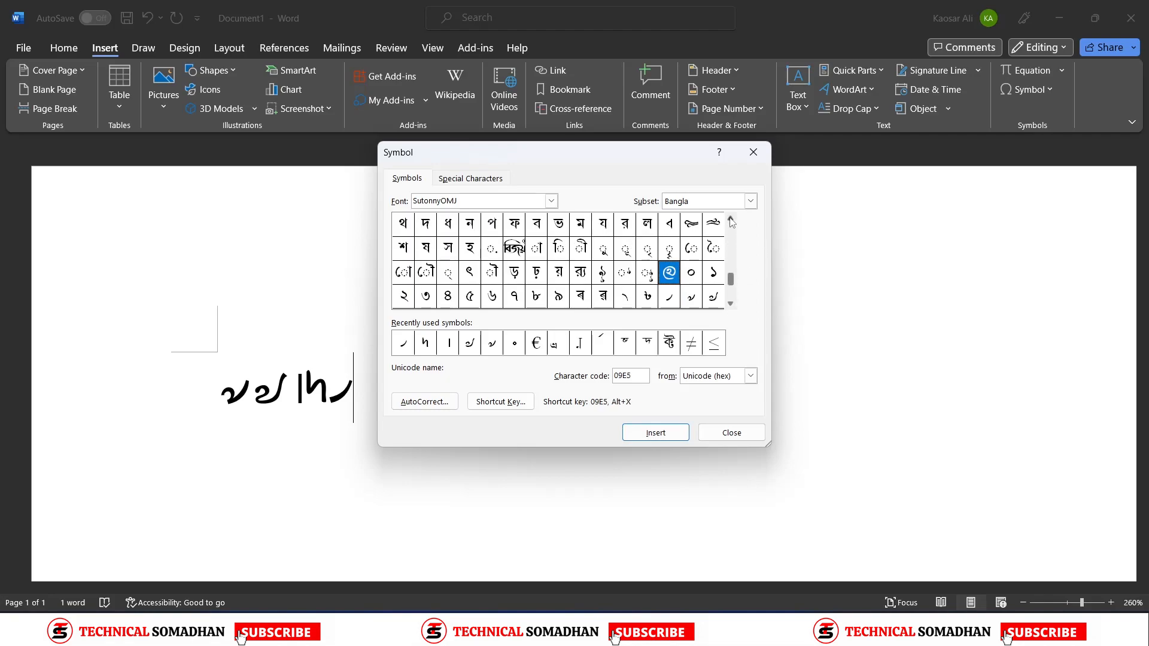
pyautogui.click(731, 220)
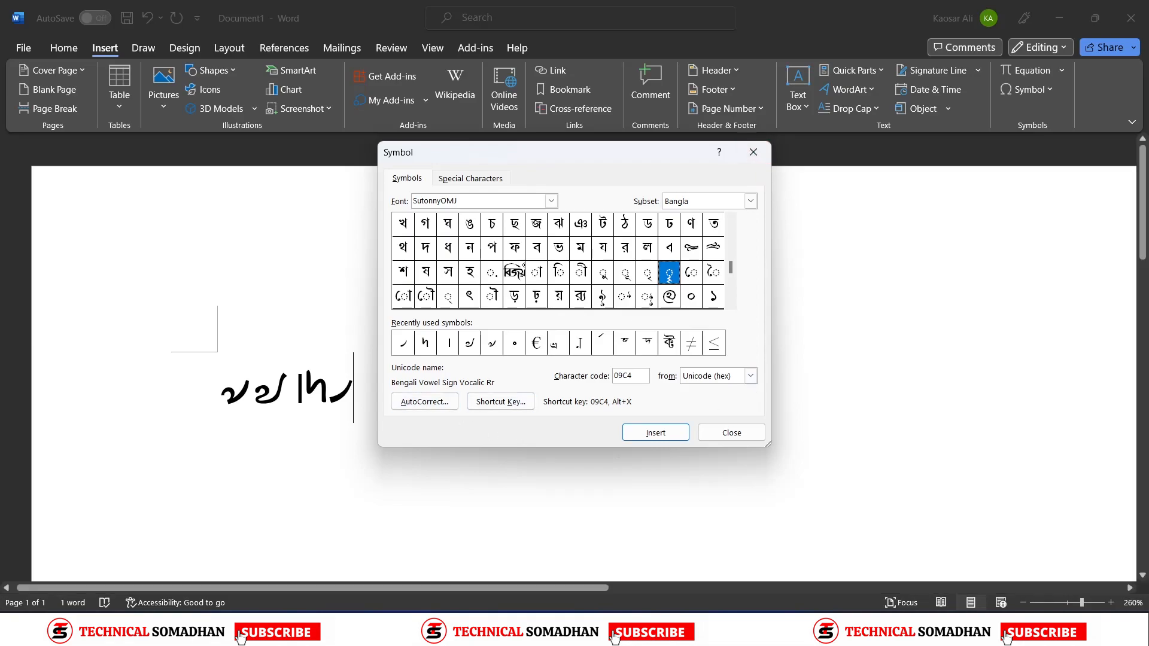
pyautogui.click(743, 437)
# Delete the line of inserted symbols and dismiss the missing proofing tools notice
pyautogui.click(77, 394)
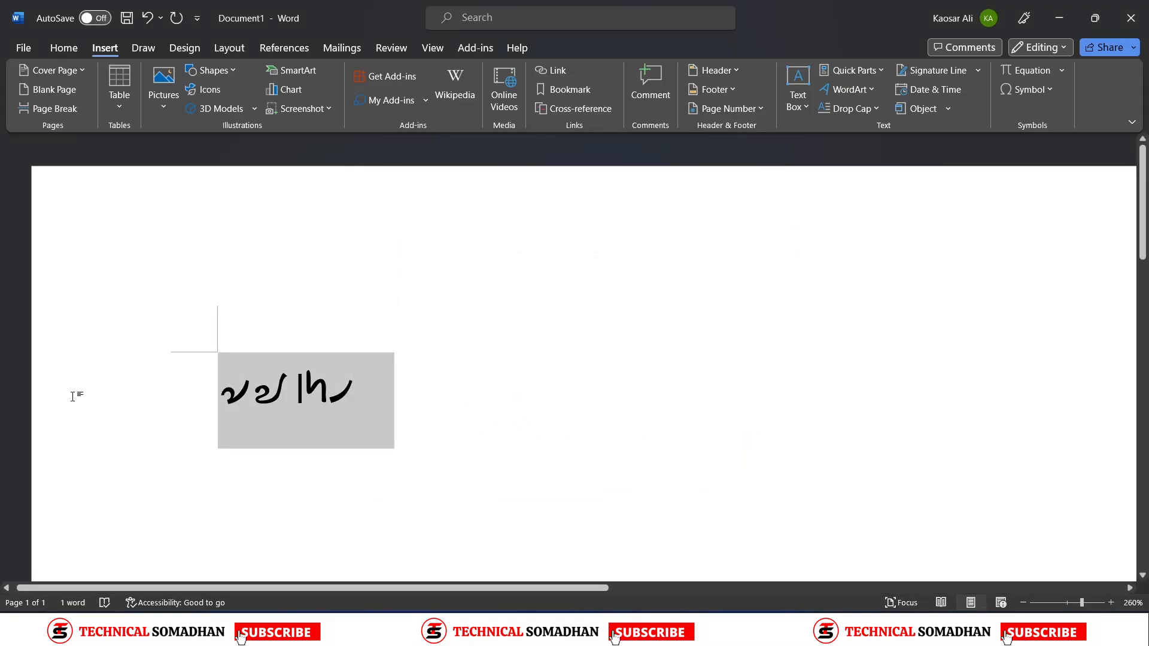
pyautogui.press('Delete')
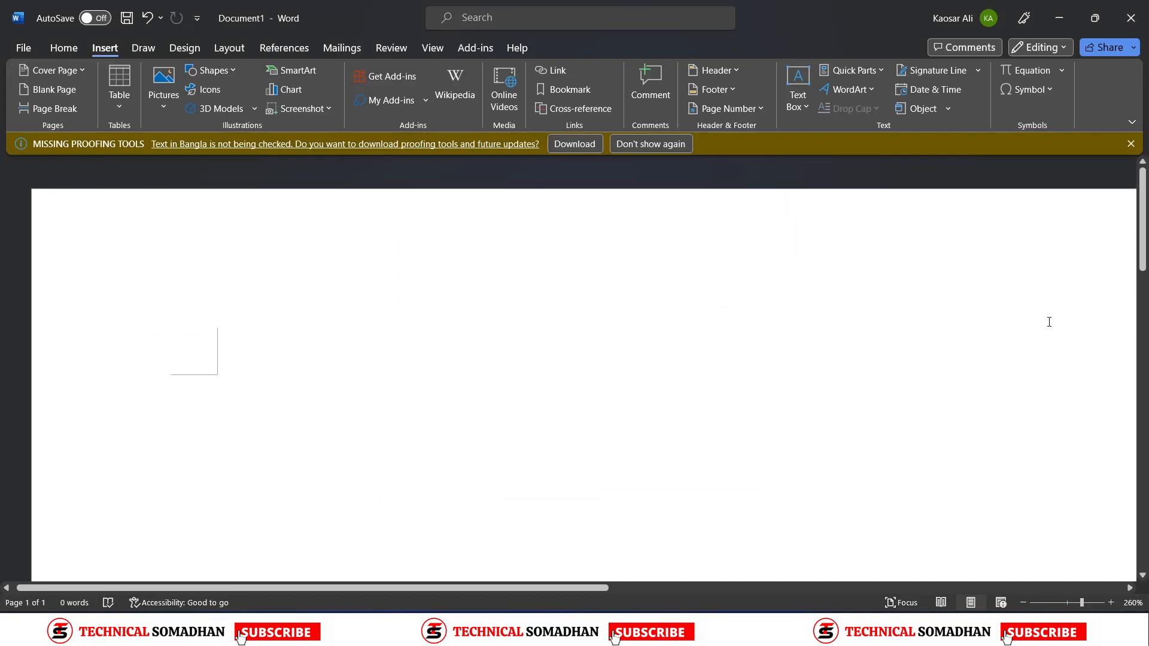
pyautogui.click(1131, 144)
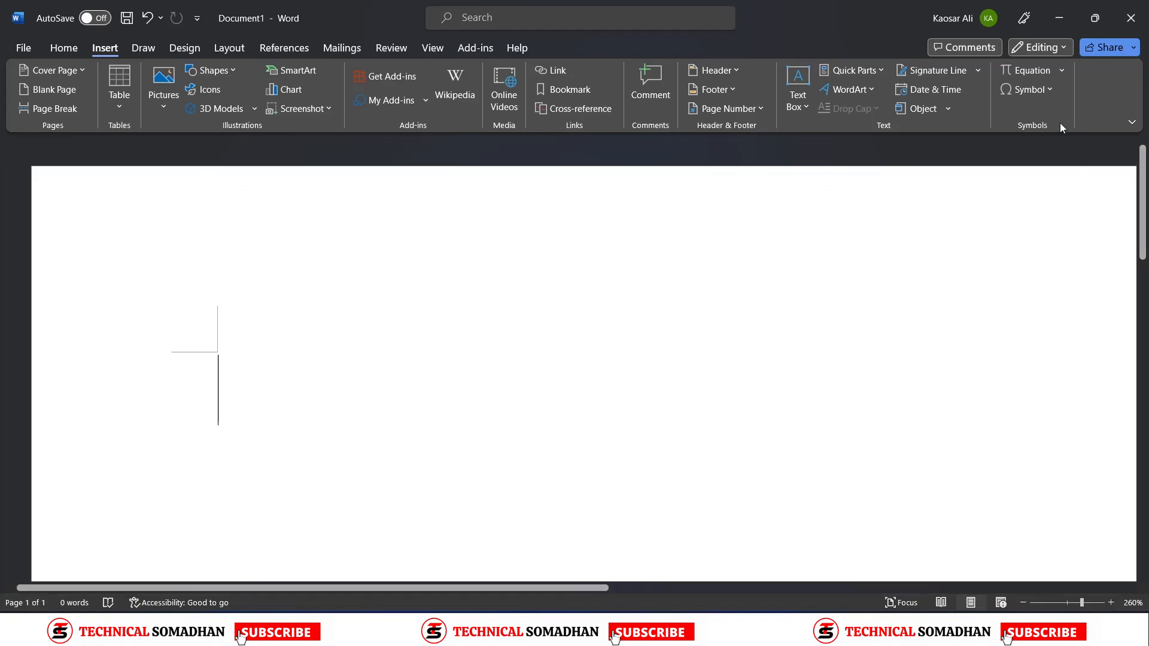
# View the quick list of recently used symbols
pyautogui.click(1039, 93)
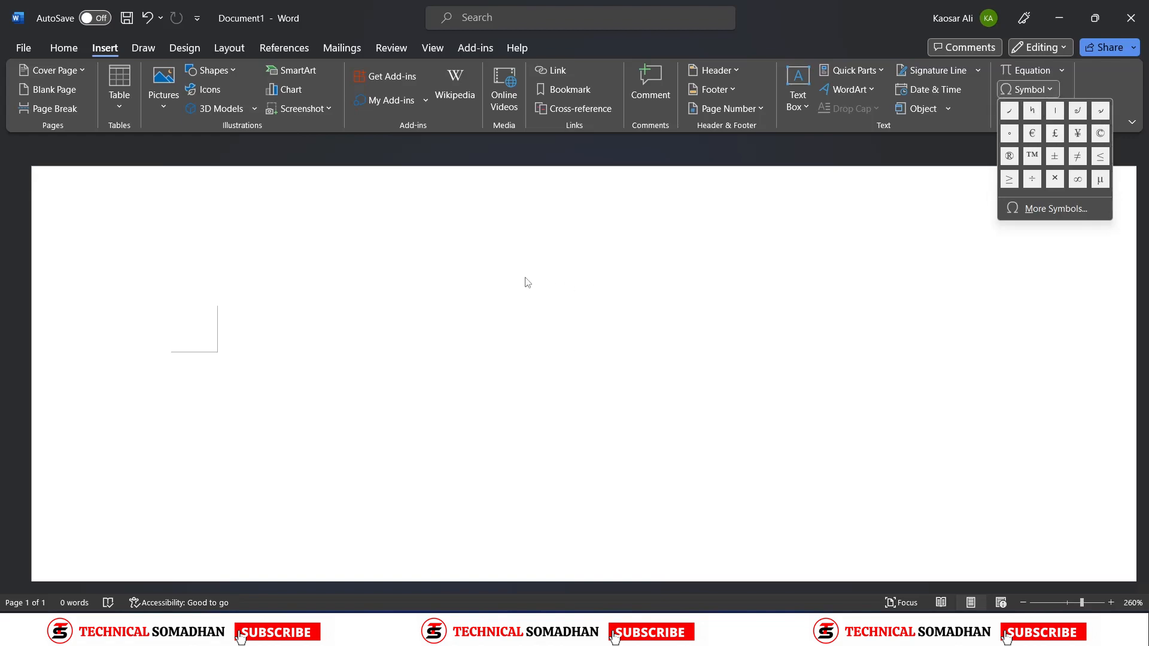
pyautogui.click(347, 342)
# Close the current document without saving and create a new blank document
pyautogui.hotkey('ctrl', 'w')
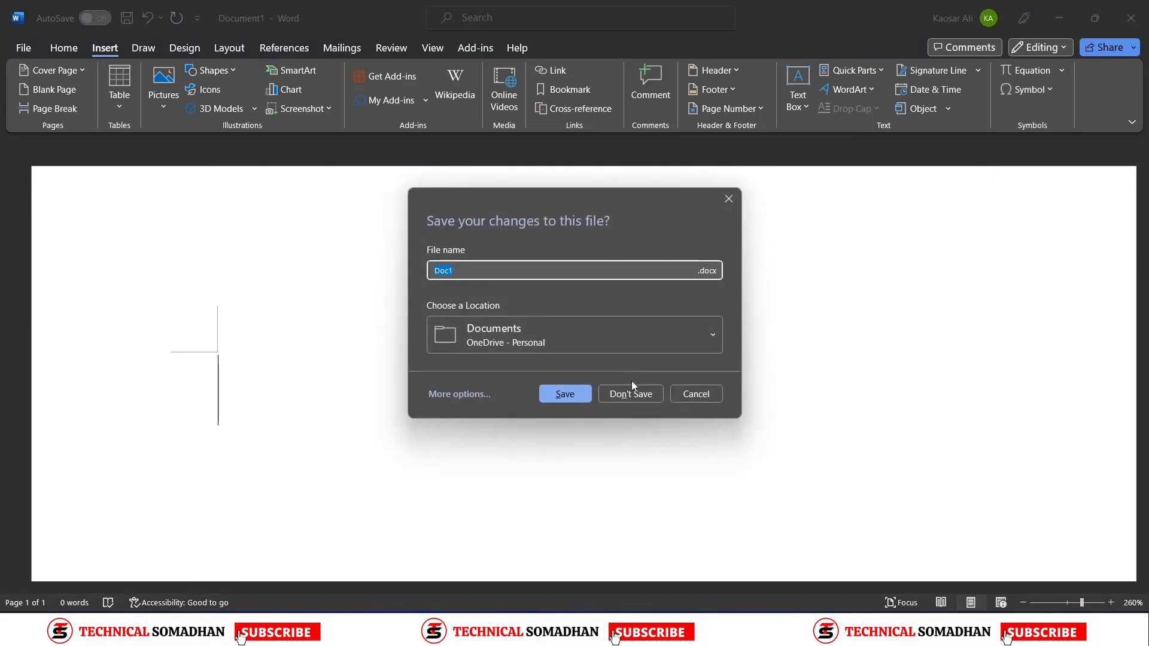
pyautogui.click(631, 393)
pyautogui.click(576, 626)
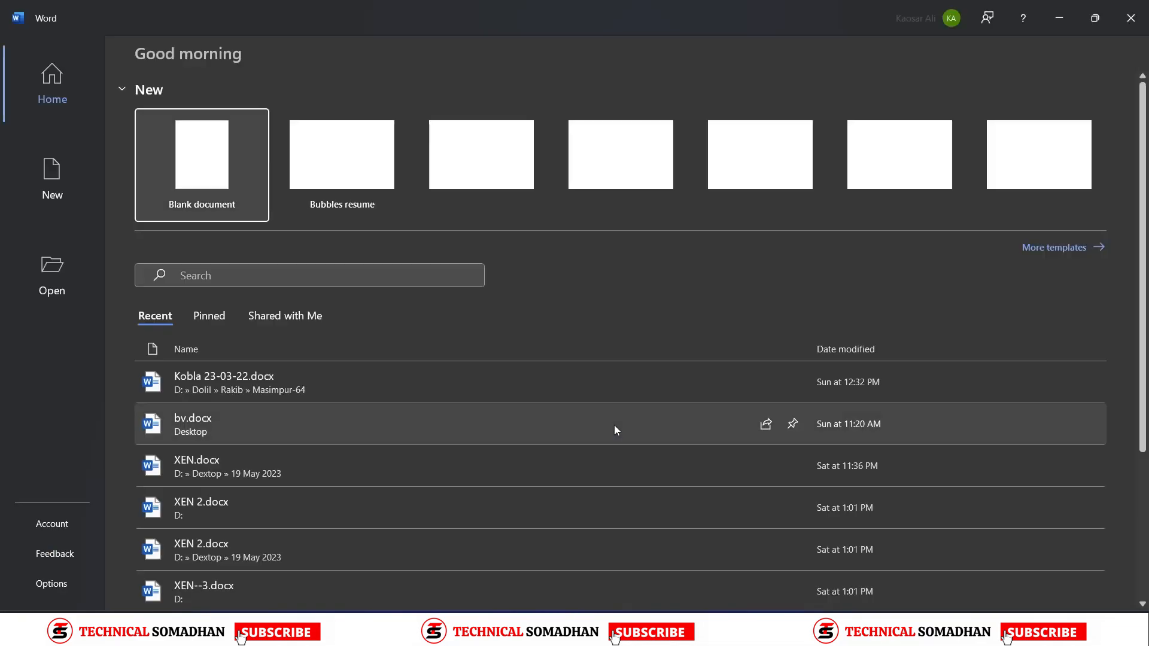
pyautogui.click(212, 176)
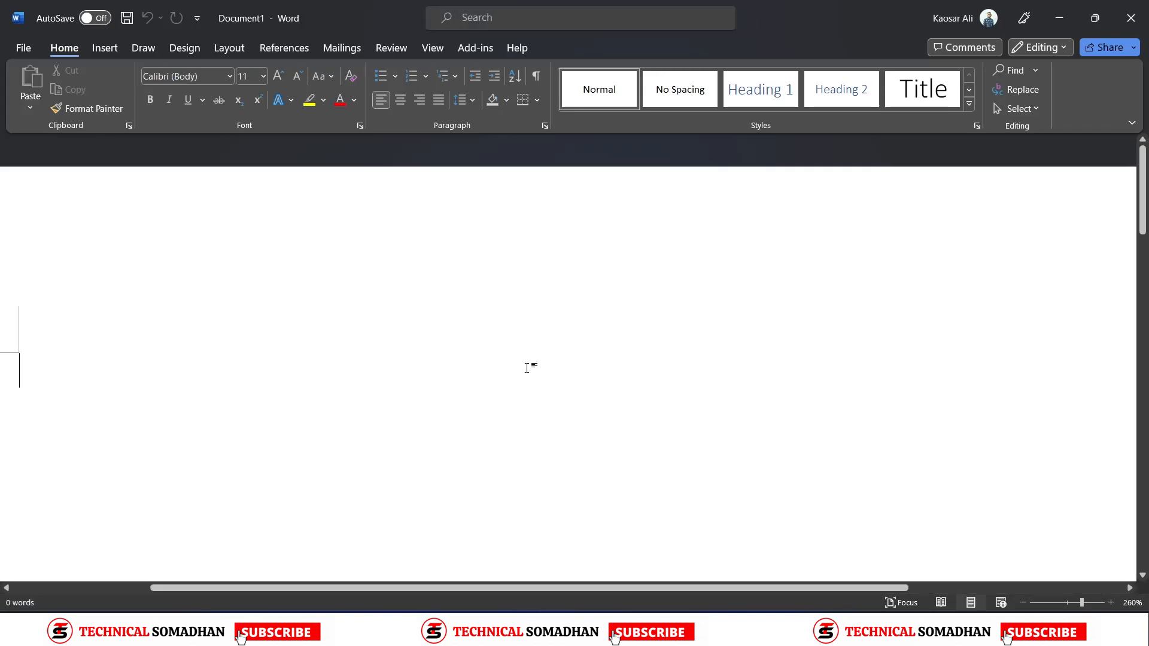
pyautogui.click(110, 48)
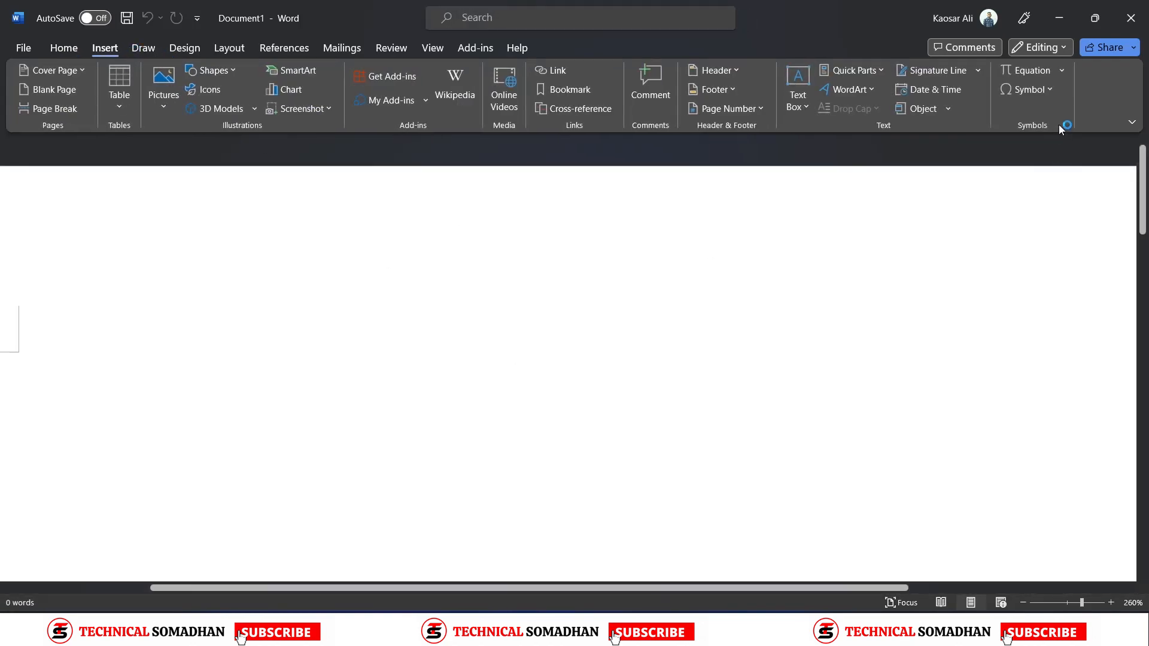
# Write the first line "এক আনা /" in the blank document and start a new line
pyautogui.click(1035, 91)
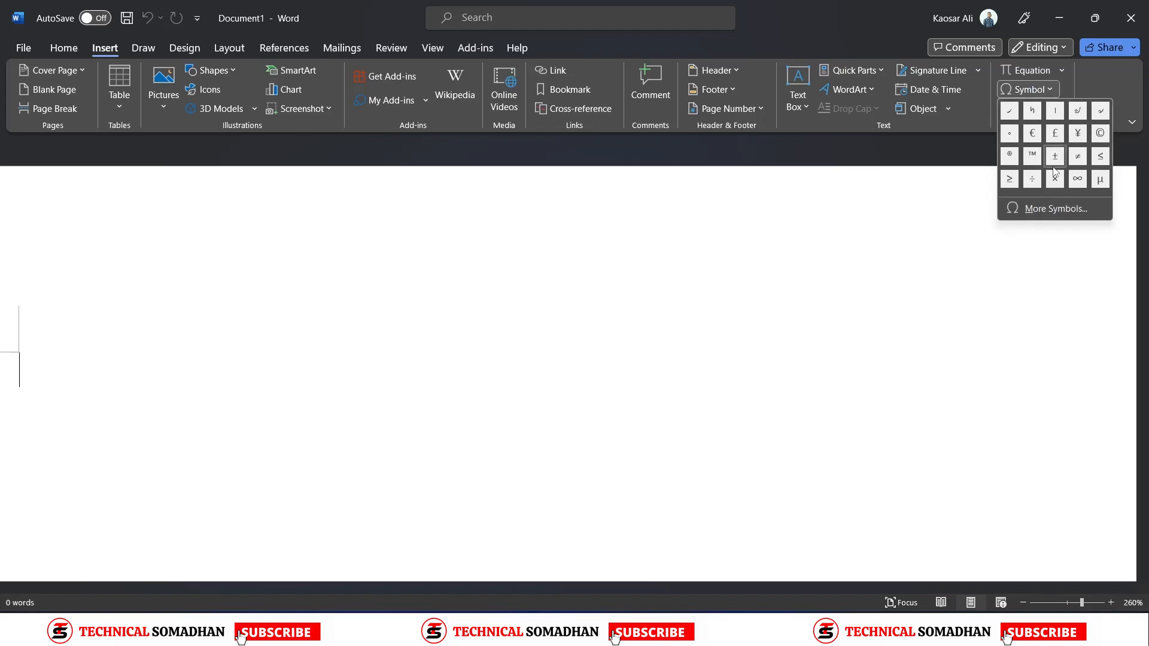
pyautogui.click(237, 360)
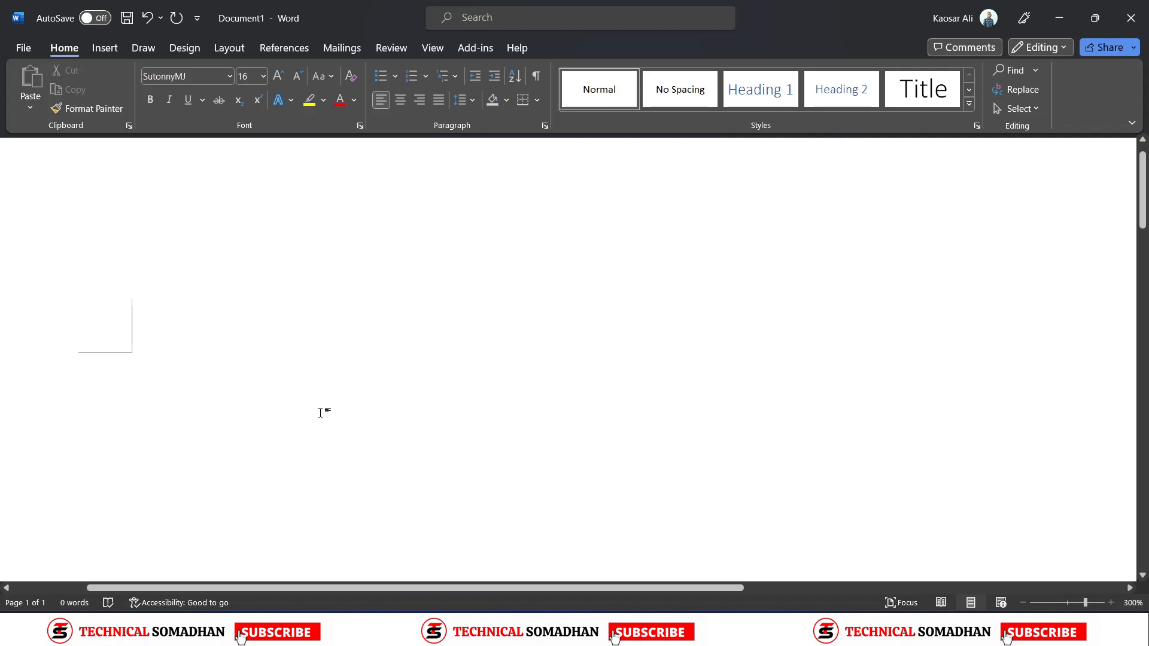
pyautogui.write('এক আনা ')
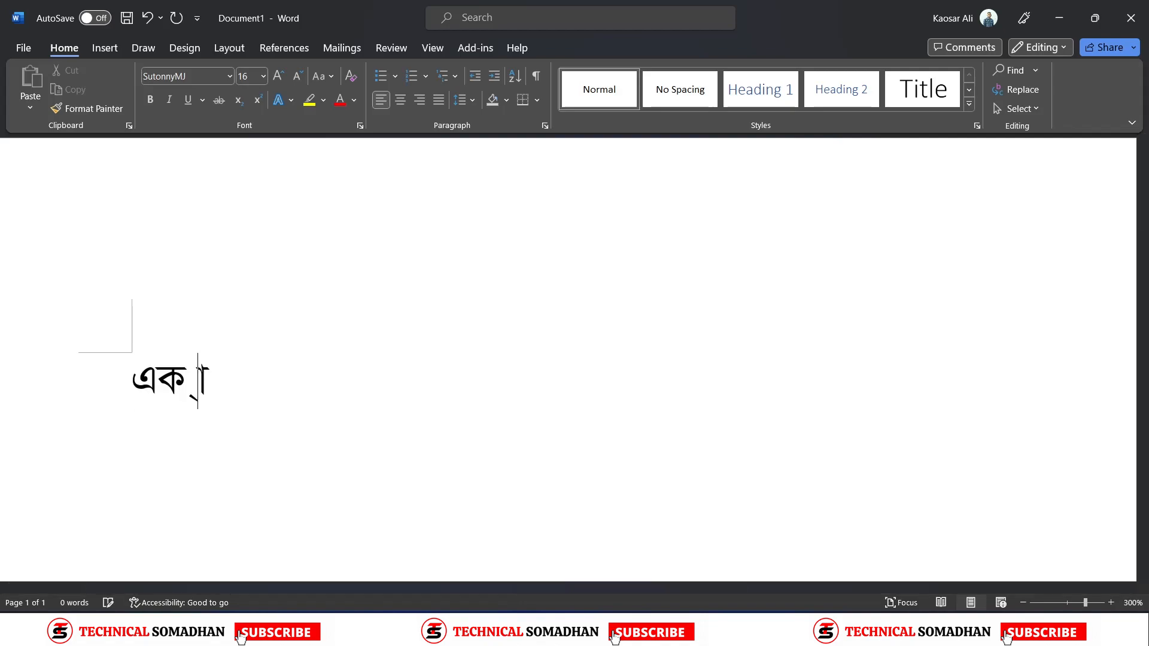
pyautogui.write('/')
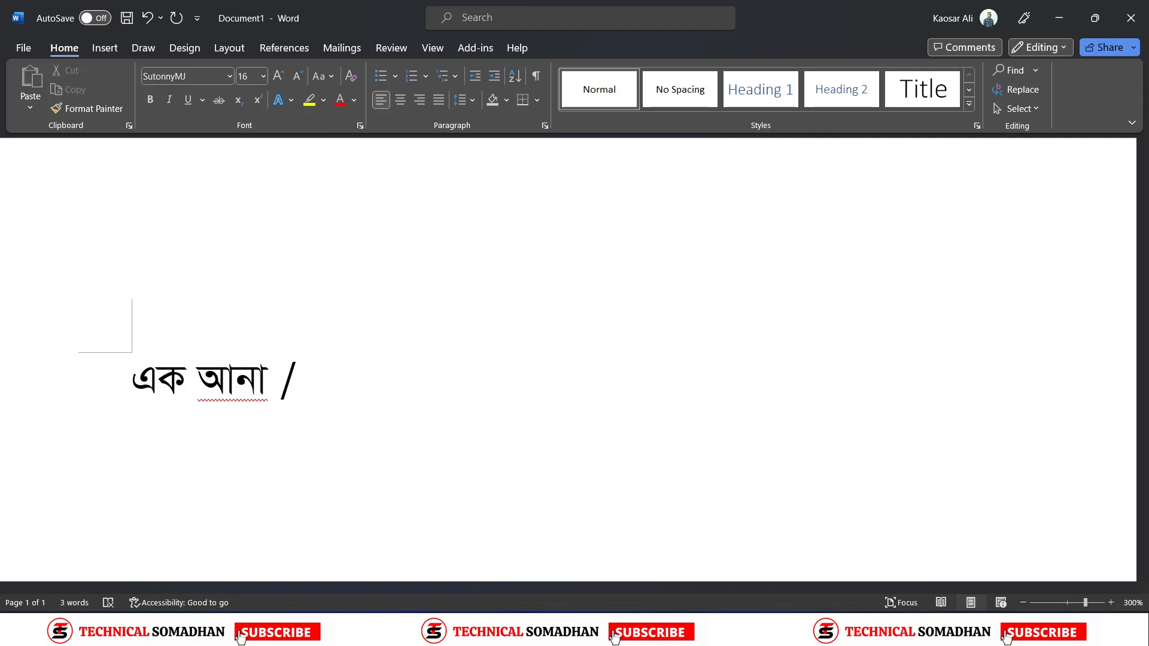
pyautogui.press('Return')
# Write "দুই আনা" on the second line and insert the recently used symbol ৵ after it, ending the line
pyautogui.write('দুই আরন ।')
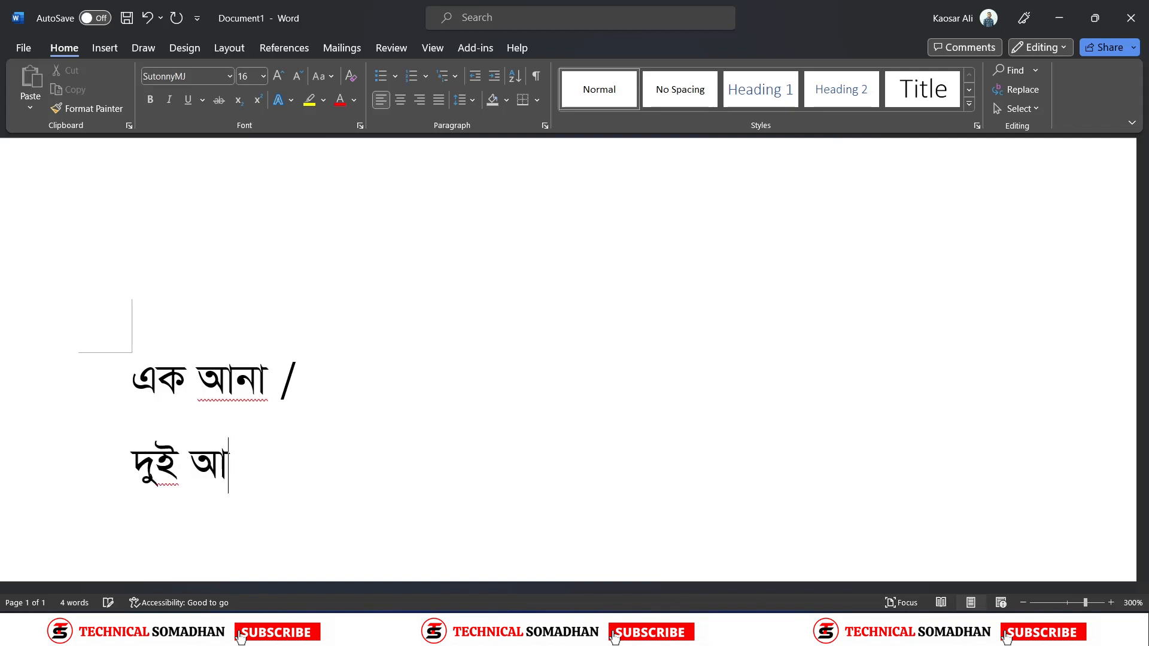
pyautogui.press('BackSpace')
pyautogui.press('BackSpace')
pyautogui.press('BackSpace')
pyautogui.press('BackSpace')
pyautogui.write('না')
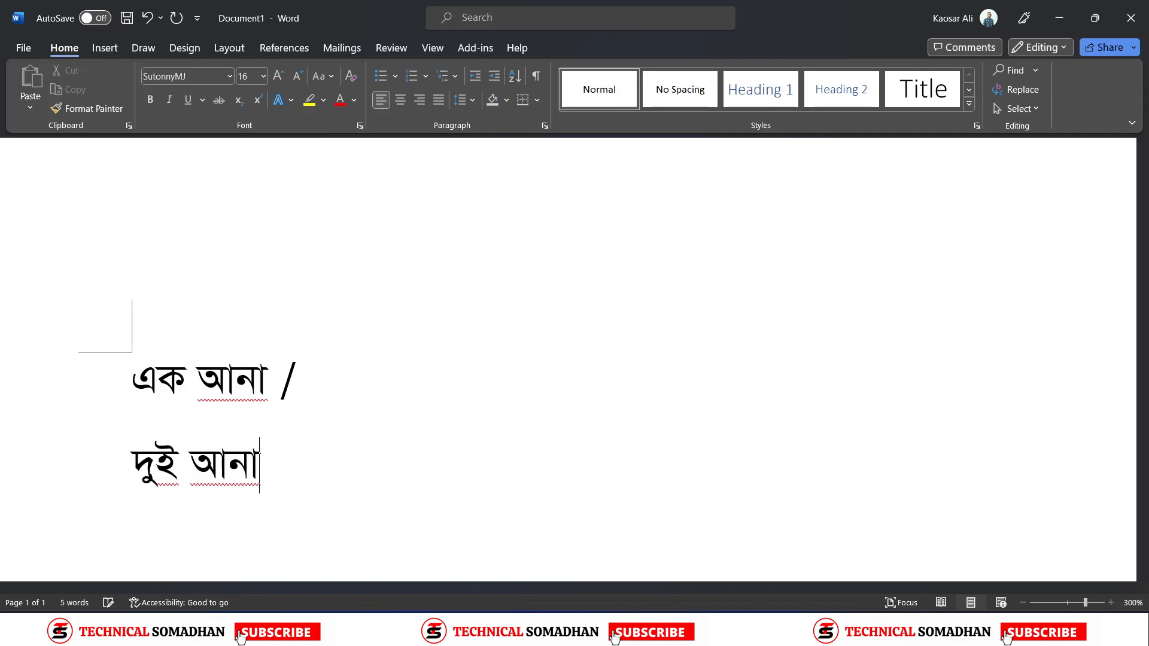
pyautogui.click(103, 49)
pyautogui.click(1028, 89)
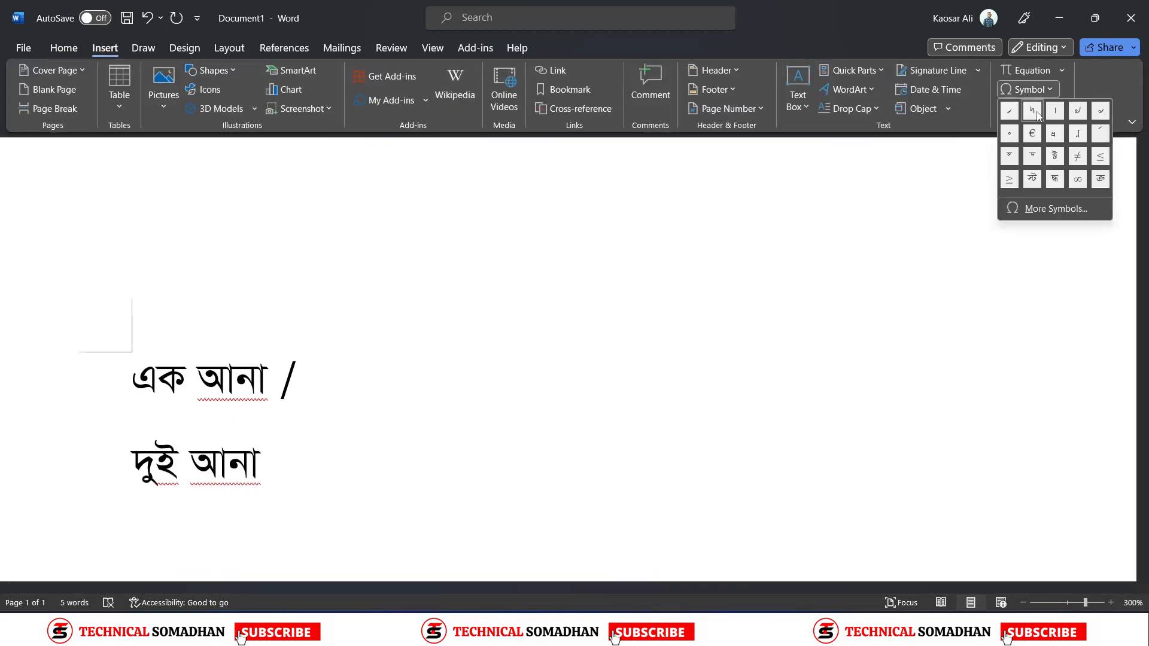
pyautogui.click(1101, 111)
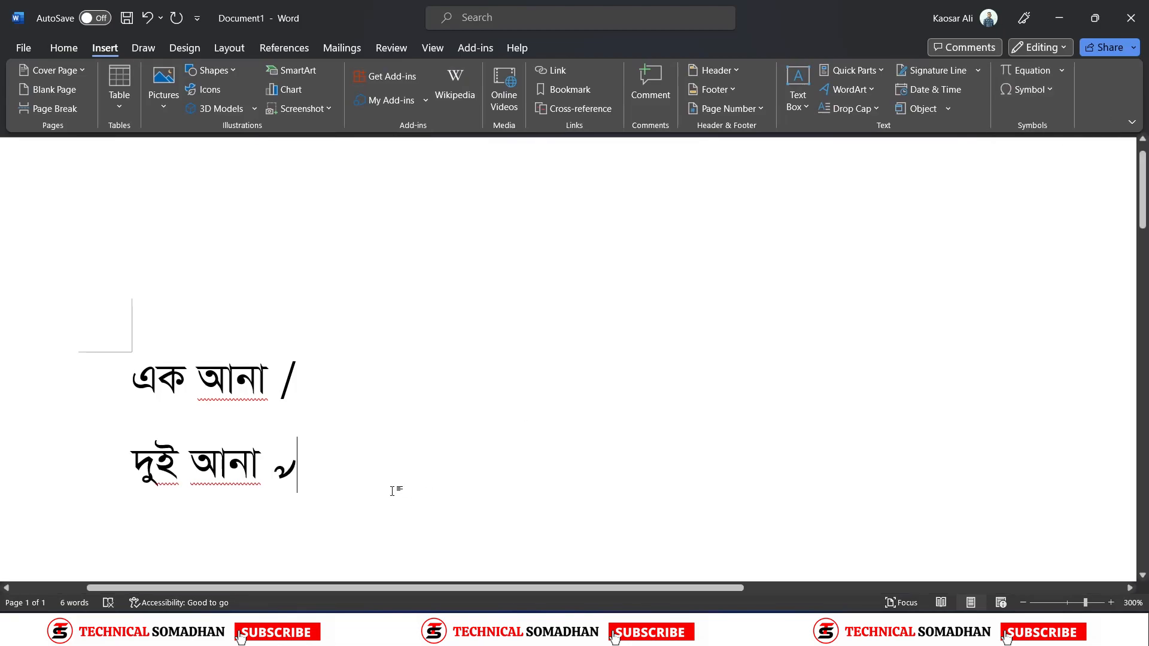
pyautogui.press('Return')
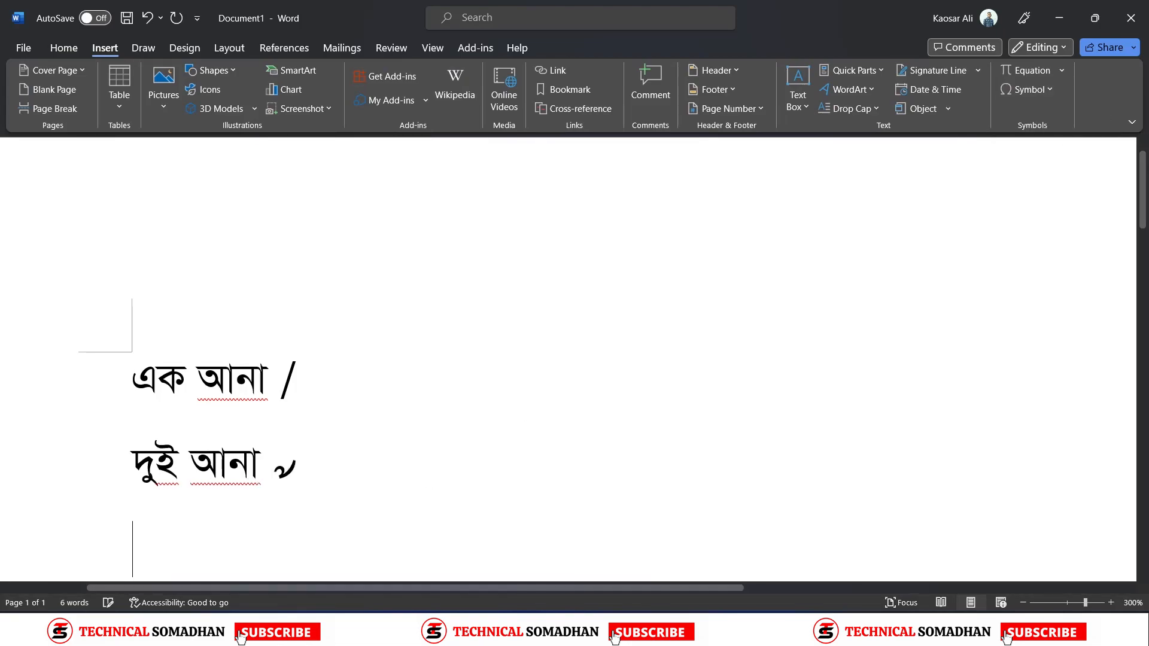
# Write "তিন আনা" on the third line and insert the recently used symbol ৶ after it, ending the line
pyautogui.write('তিন ')
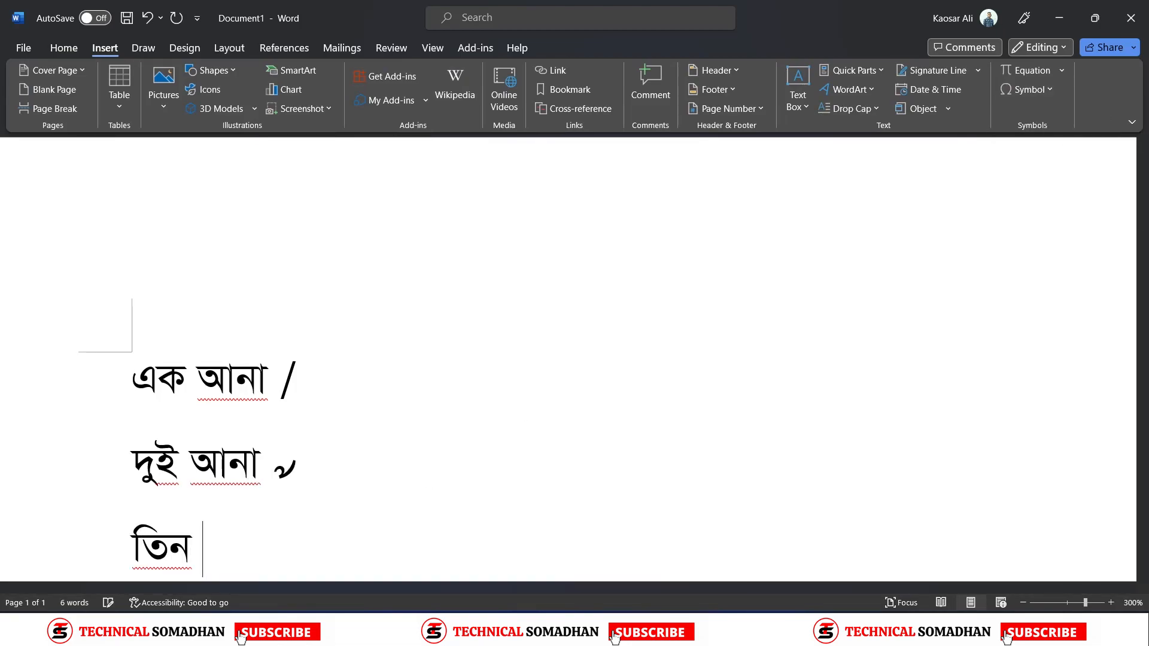
pyautogui.write('আনা')
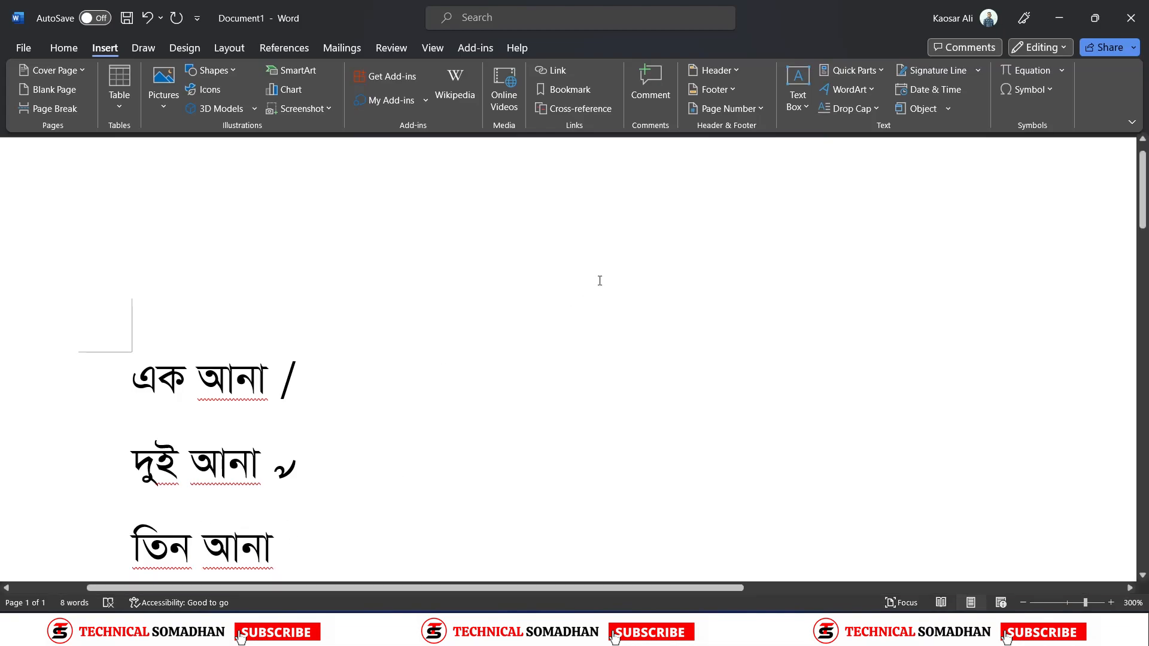
pyautogui.click(1042, 92)
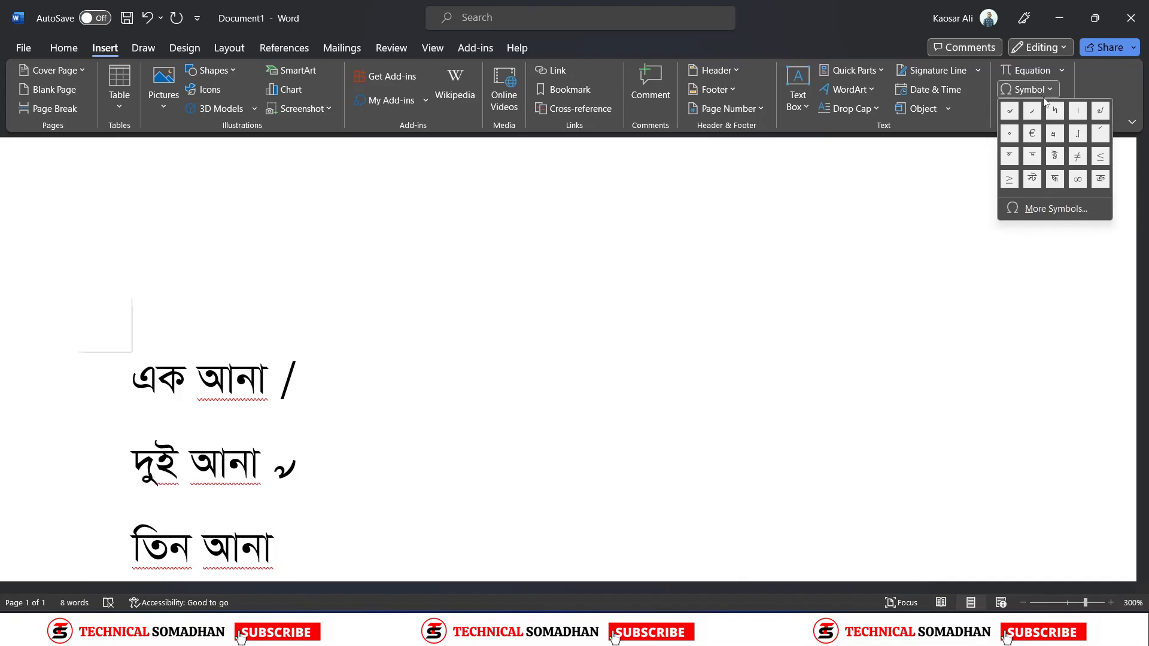
pyautogui.click(1100, 112)
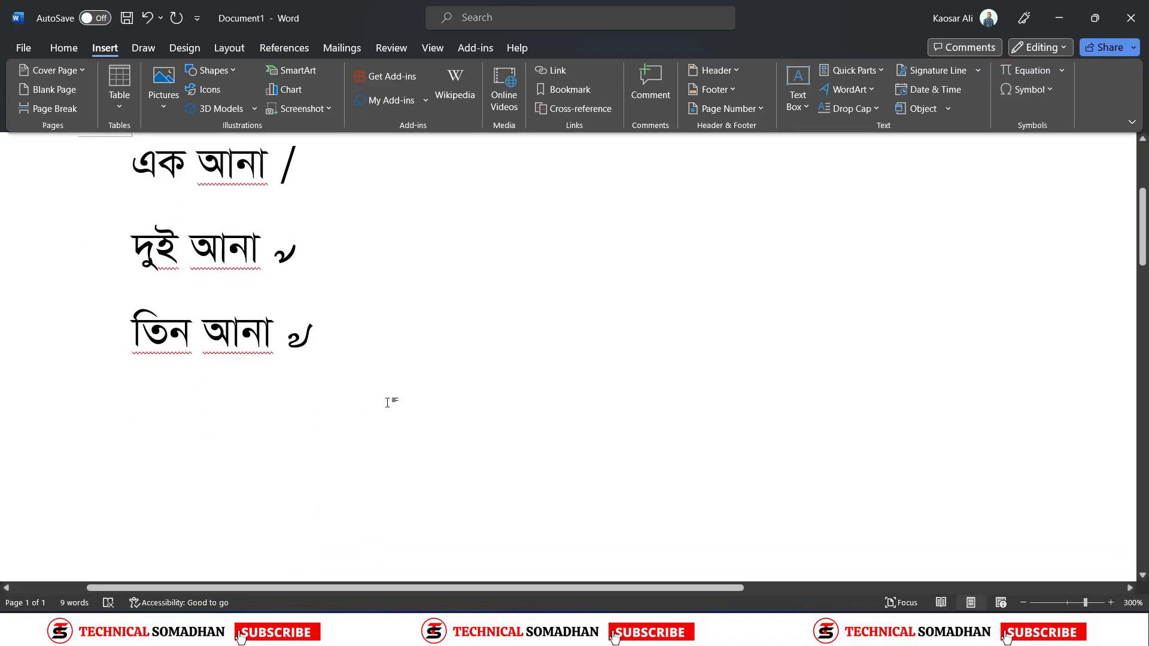
pyautogui.press('Return')
# Write "চার আনা" on the fourth line and insert the recently used symbol ৷ after it
pyautogui.write('চার আনা')
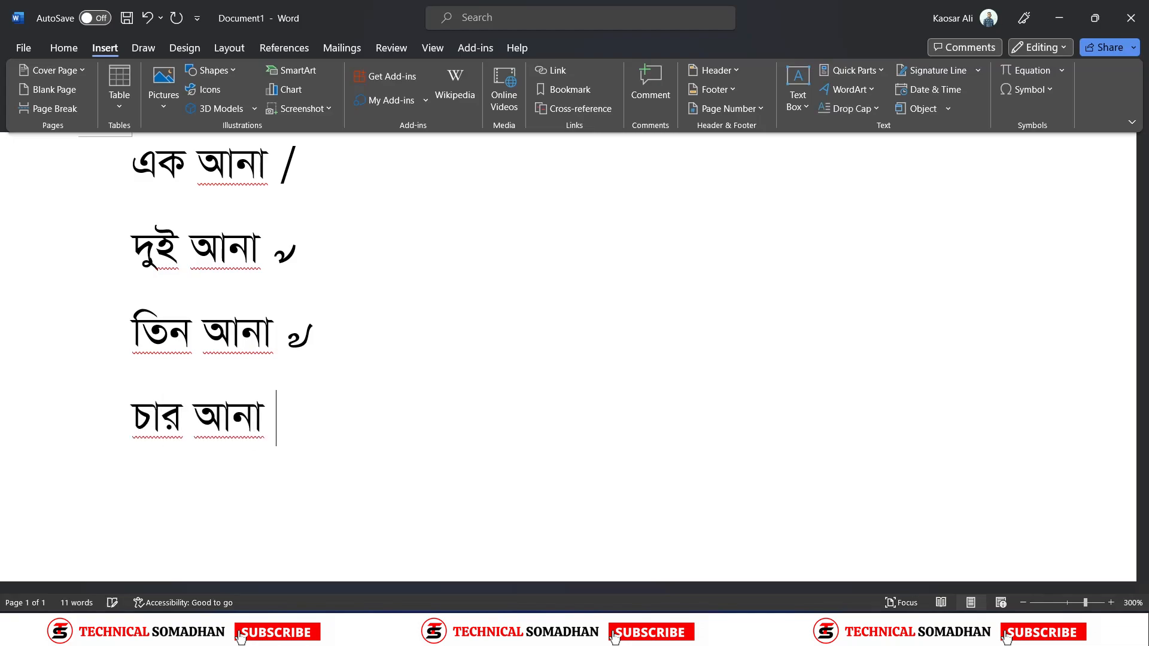
pyautogui.click(1034, 89)
pyautogui.click(1101, 113)
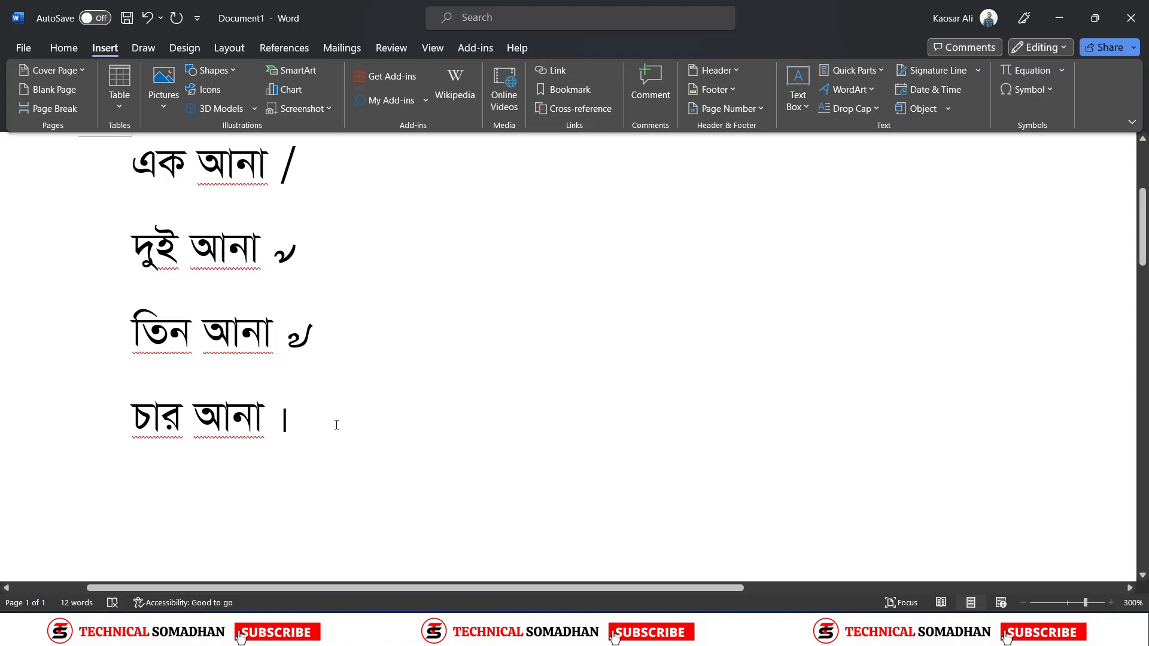
pyautogui.press('BackSpace')
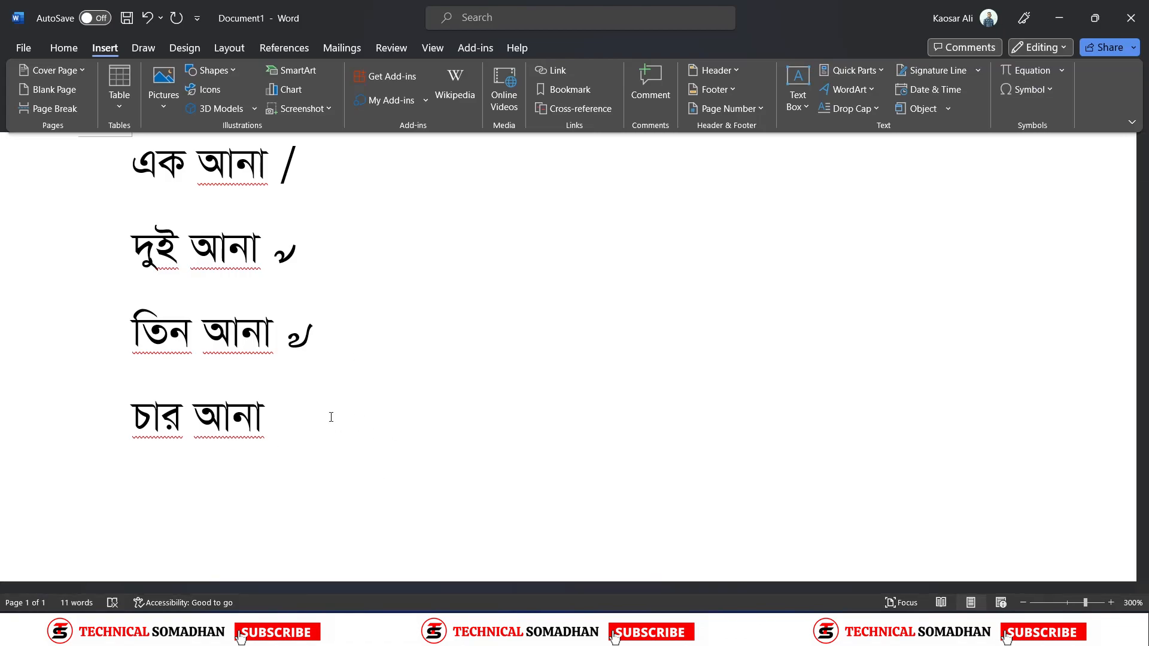
pyautogui.write('।')
pyautogui.press('BackSpace')
pyautogui.press('Return')
pyautogui.click(290, 418)
pyautogui.click(1040, 92)
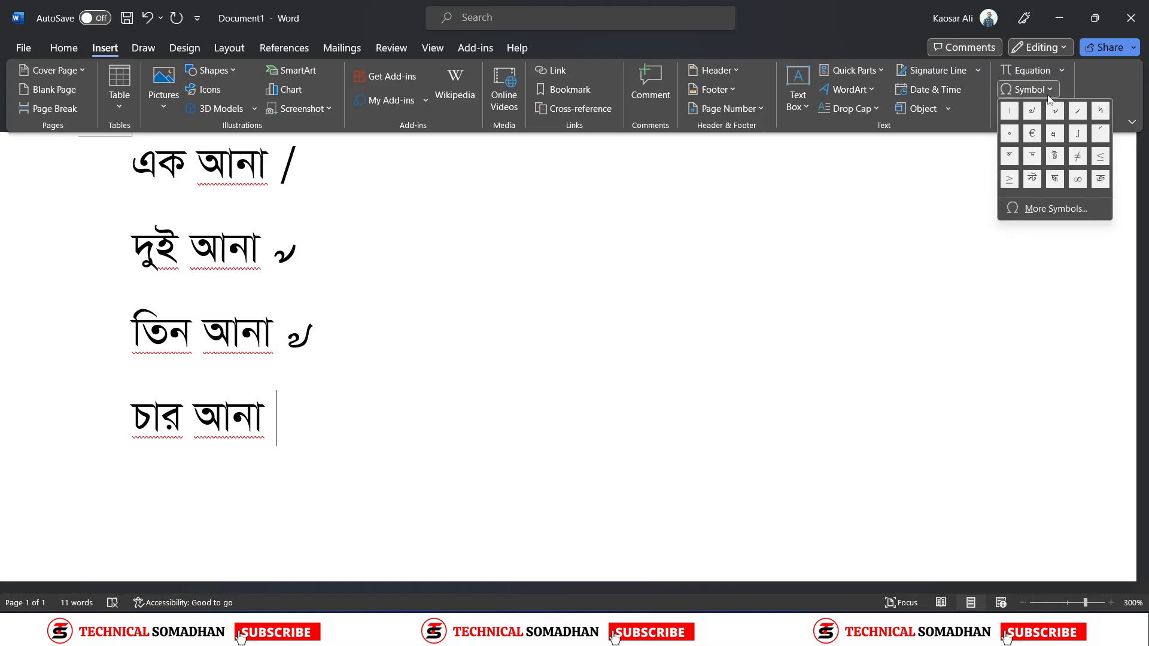
pyautogui.click(1006, 114)
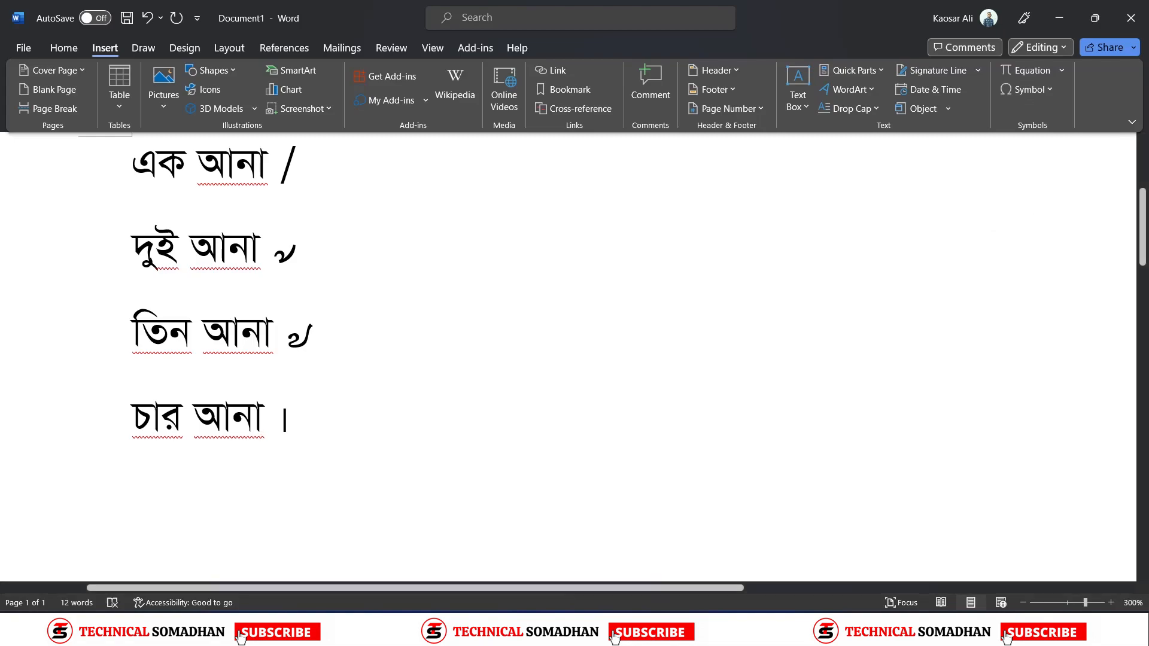
# Add a fifth line reading "পাঁচ আনা ।/" below the four-ana line and start a new line
pyautogui.click(62, 50)
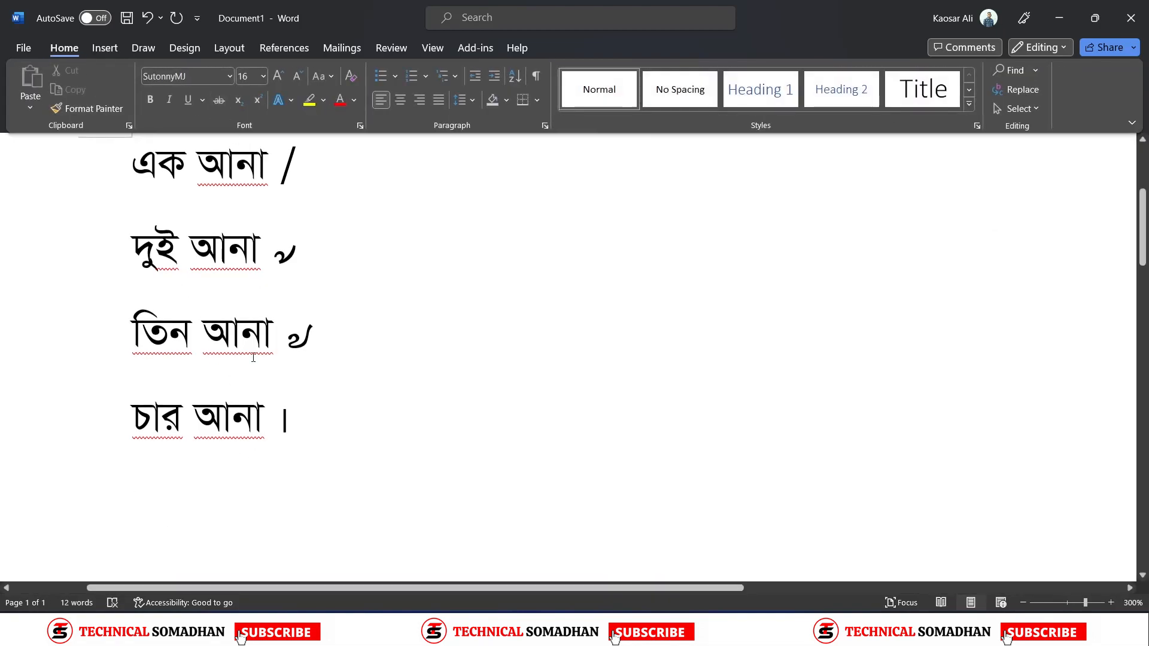
pyautogui.scroll(-2, 244, 431)
pyautogui.click(240, 431)
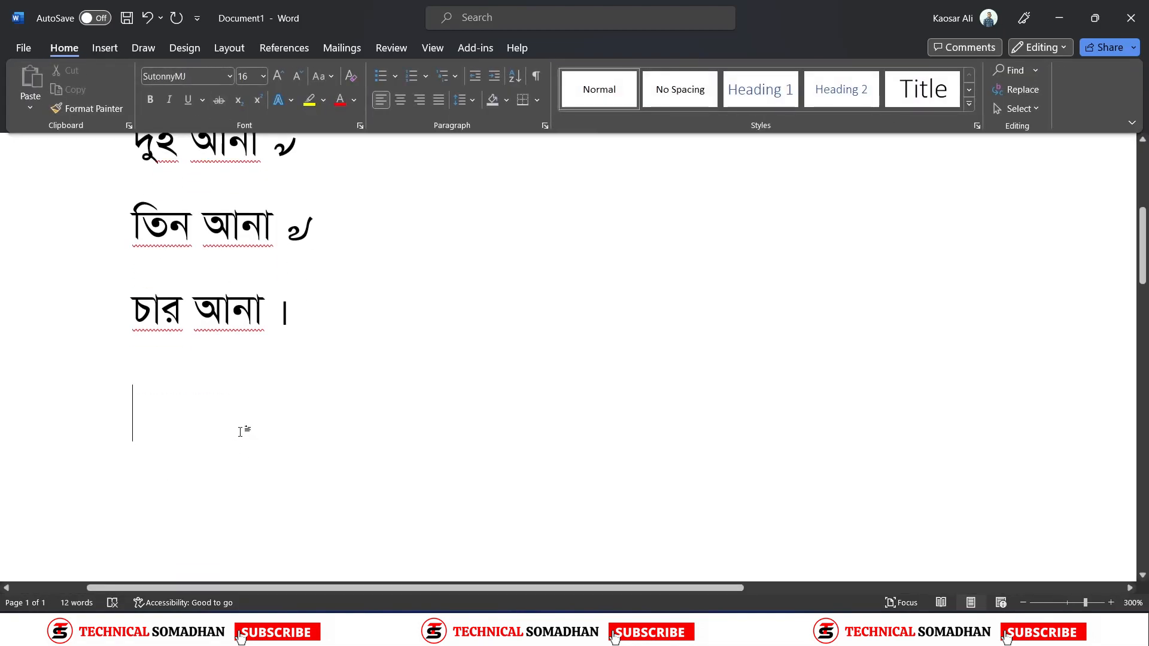
pyautogui.write('পাঁচ আনা ')
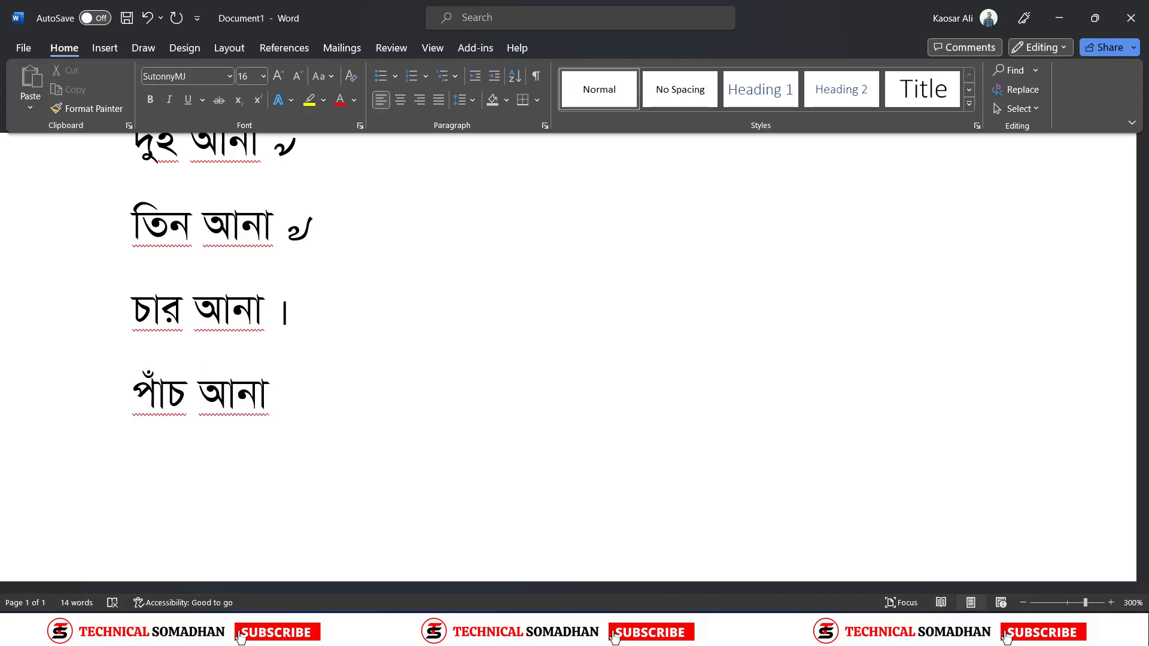
pyautogui.write(' ।/')
pyautogui.press('Return')
# Write "ছয় আনা ।" on the sixth line and add the recently used symbol ৵ directly after the bar
pyautogui.write('ছয় আনা')
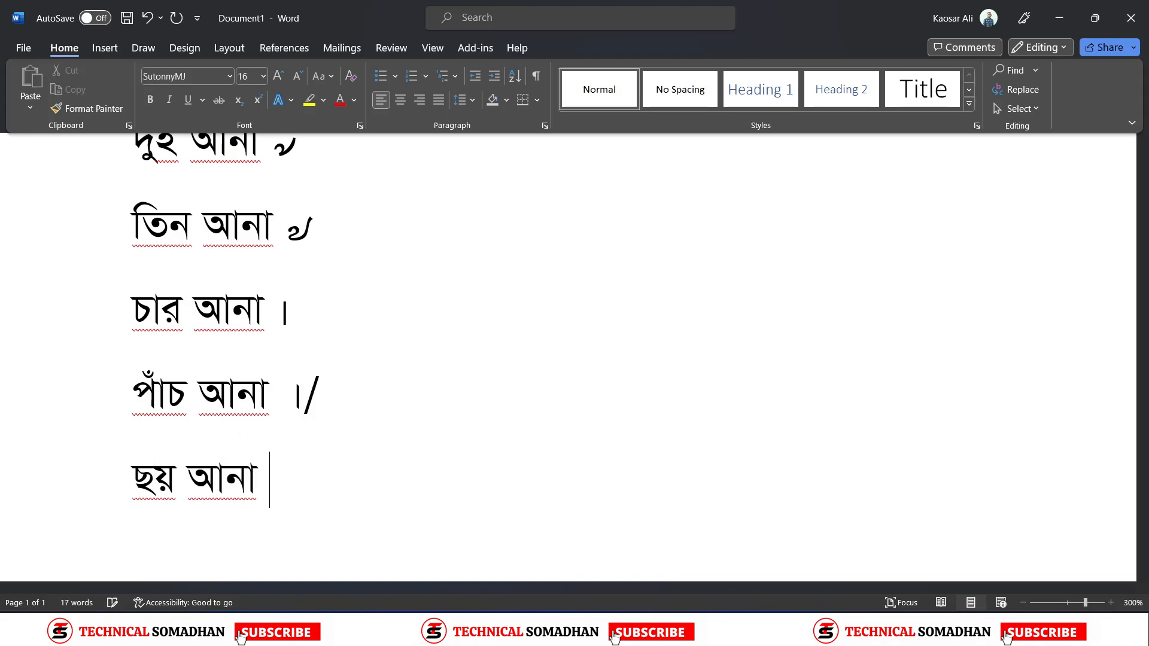
pyautogui.write('  ।')
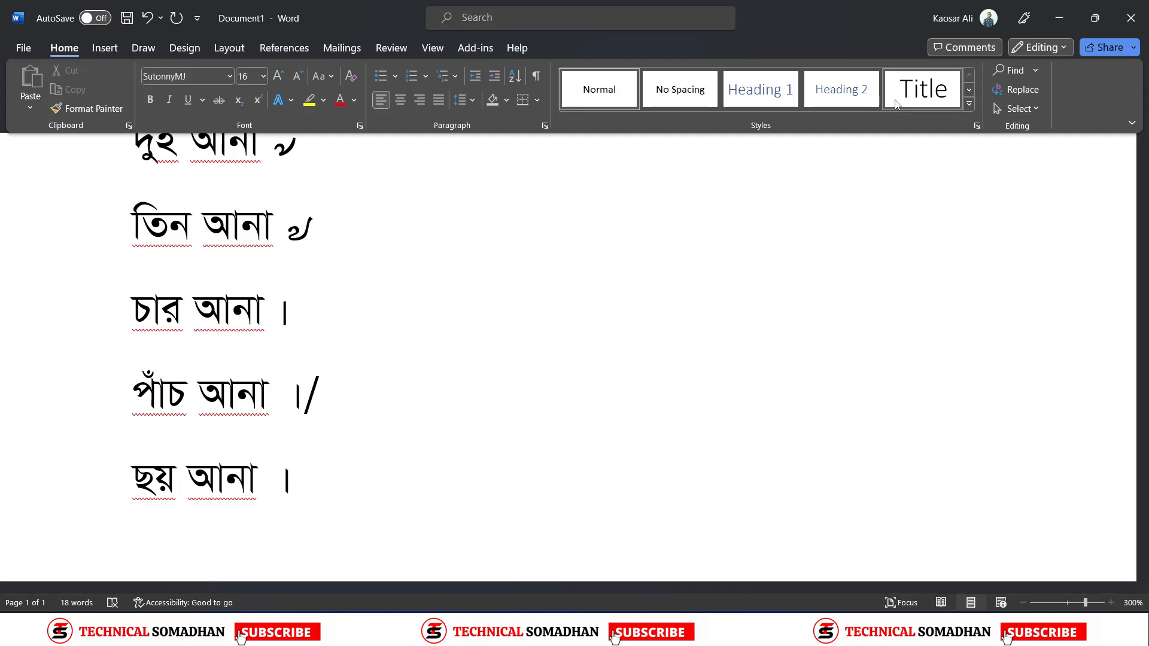
pyautogui.click(104, 48)
pyautogui.click(1028, 90)
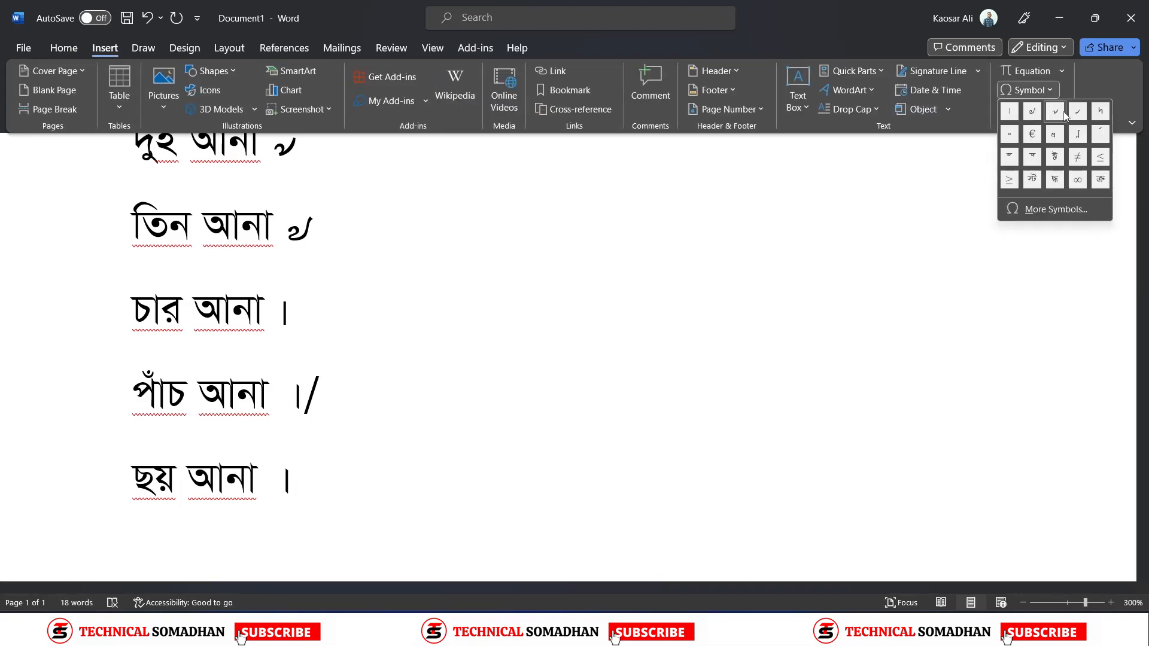
pyautogui.click(1054, 112)
pyautogui.press('Return')
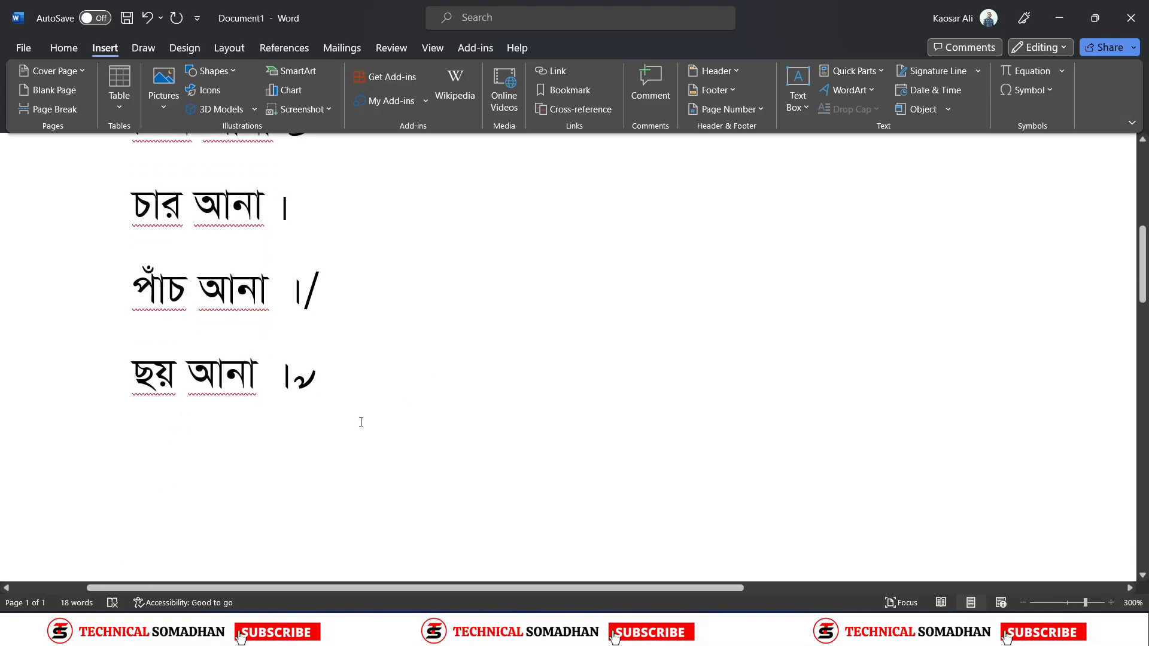
# Write "সাত আনা ।" on the seventh line and add the recently used symbol ৶ directly after the bar
pyautogui.write('সাত আনা ')
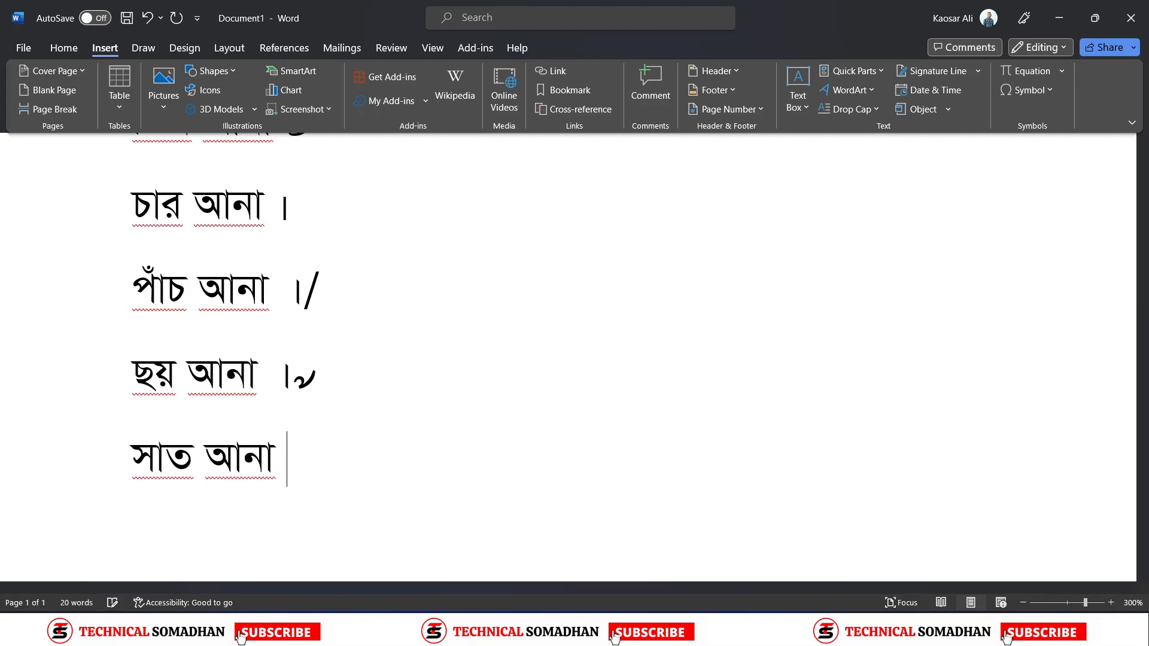
pyautogui.write(' ।')
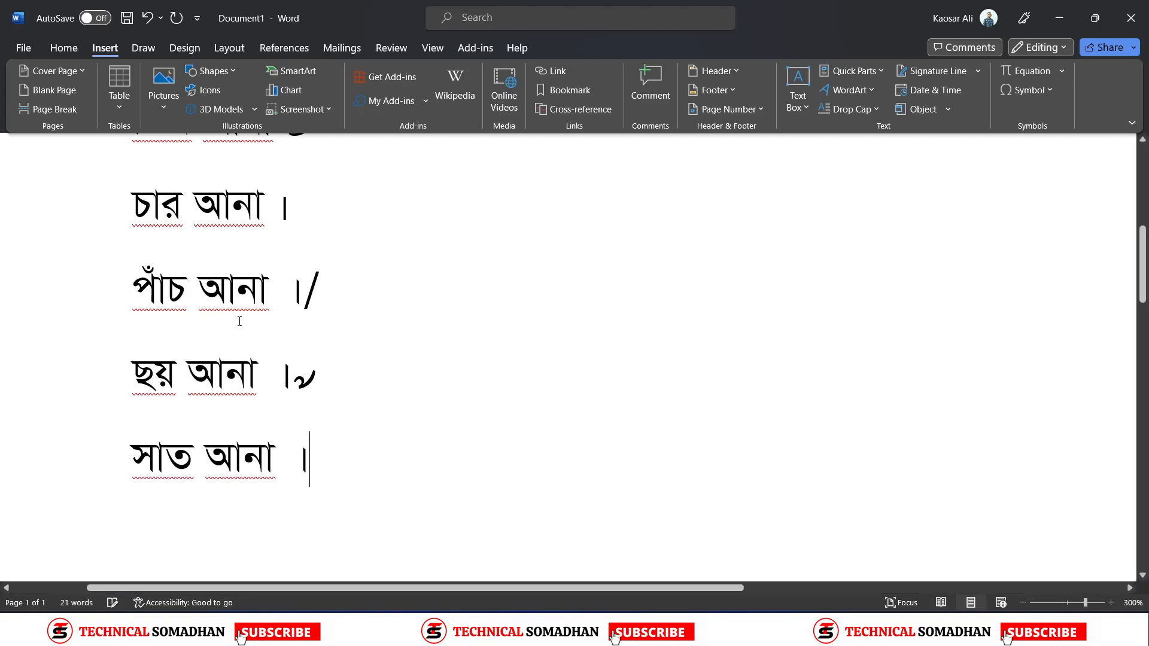
pyautogui.click(1046, 94)
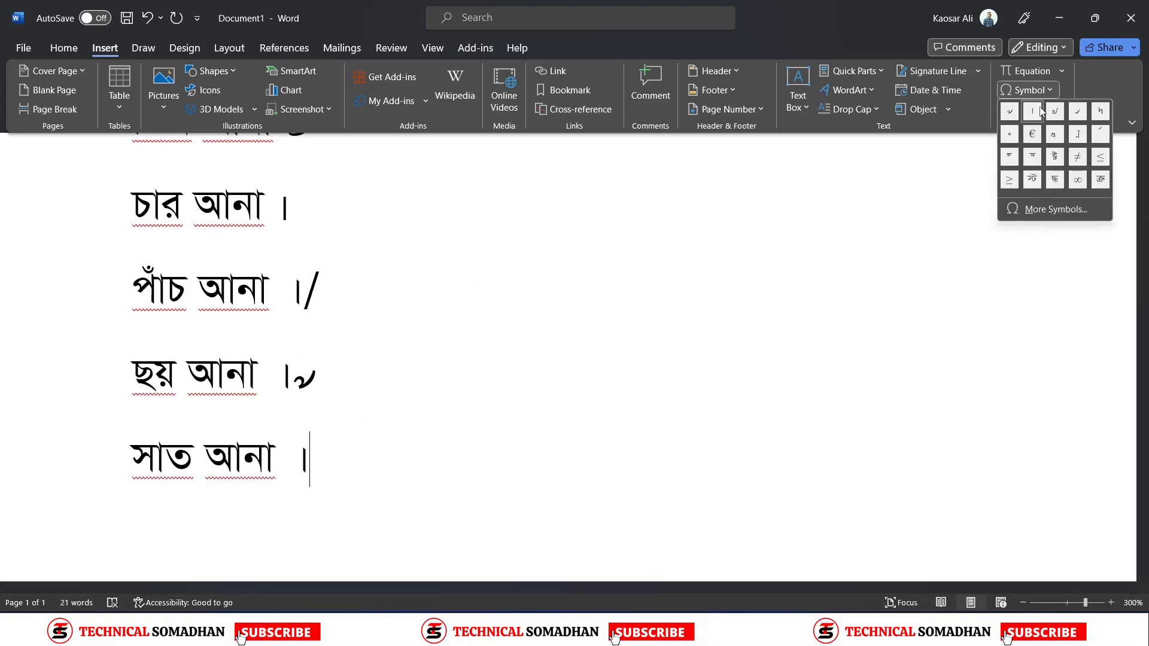
pyautogui.click(1055, 111)
pyautogui.press('Return')
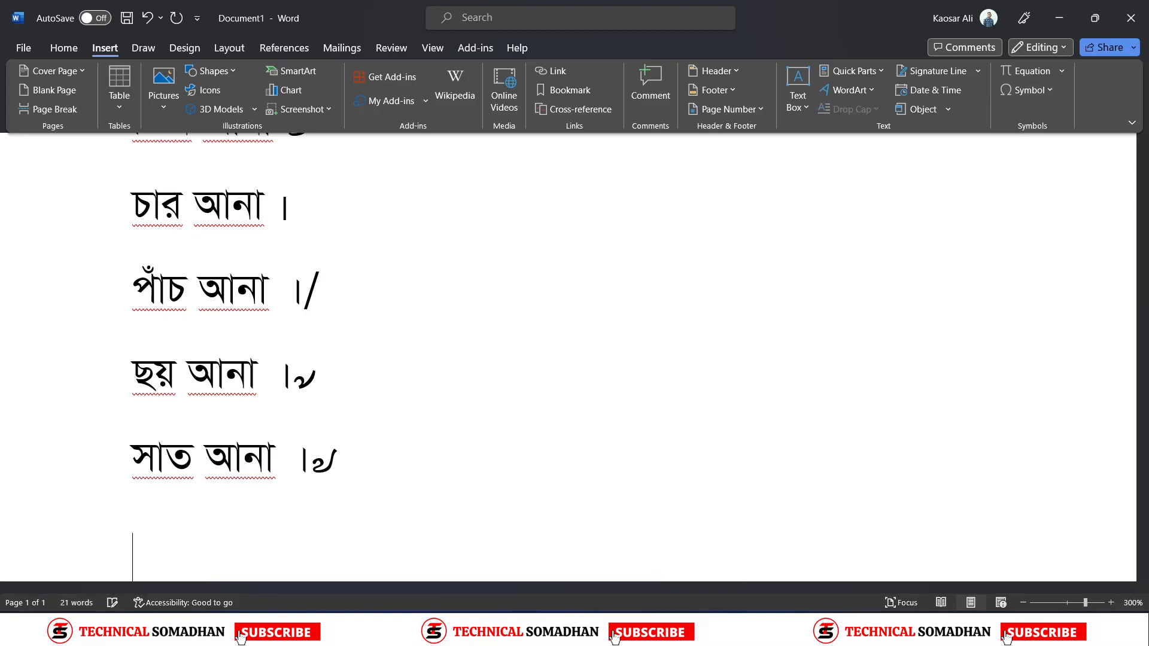
# Write "আট আনা ।।" on the eighth line and start a new line
pyautogui.write('আনা')
pyautogui.press('BackSpace')
pyautogui.press('BackSpace')
pyautogui.press('BackSpace')
pyautogui.write('অাট আনা ')
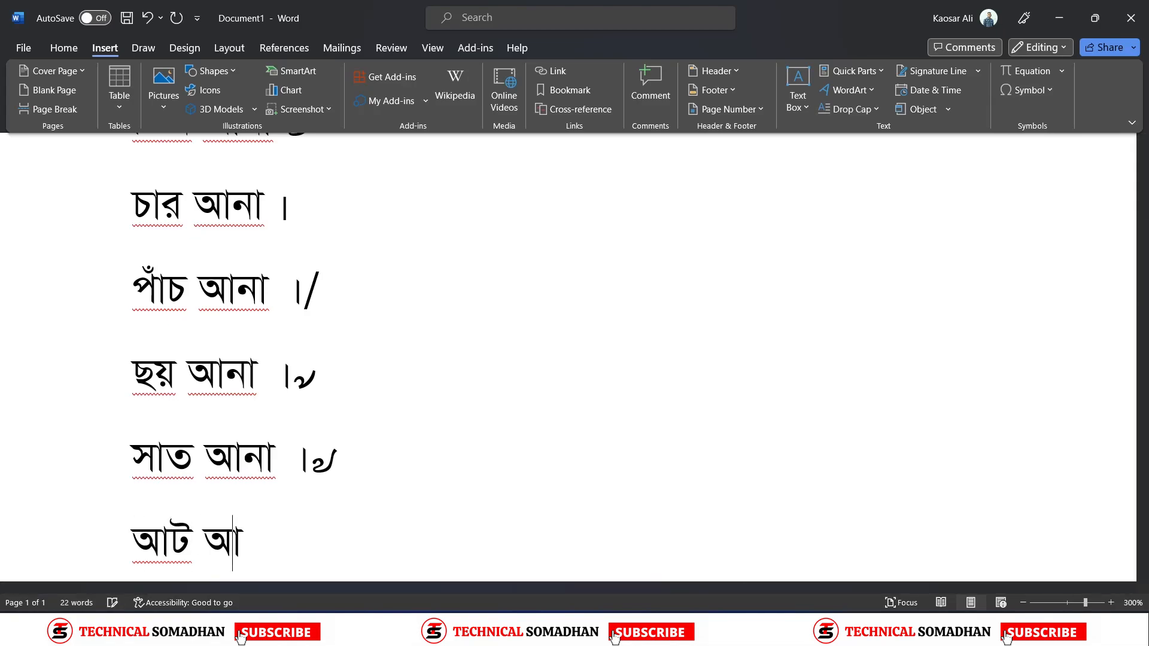
pyautogui.write('। ।')
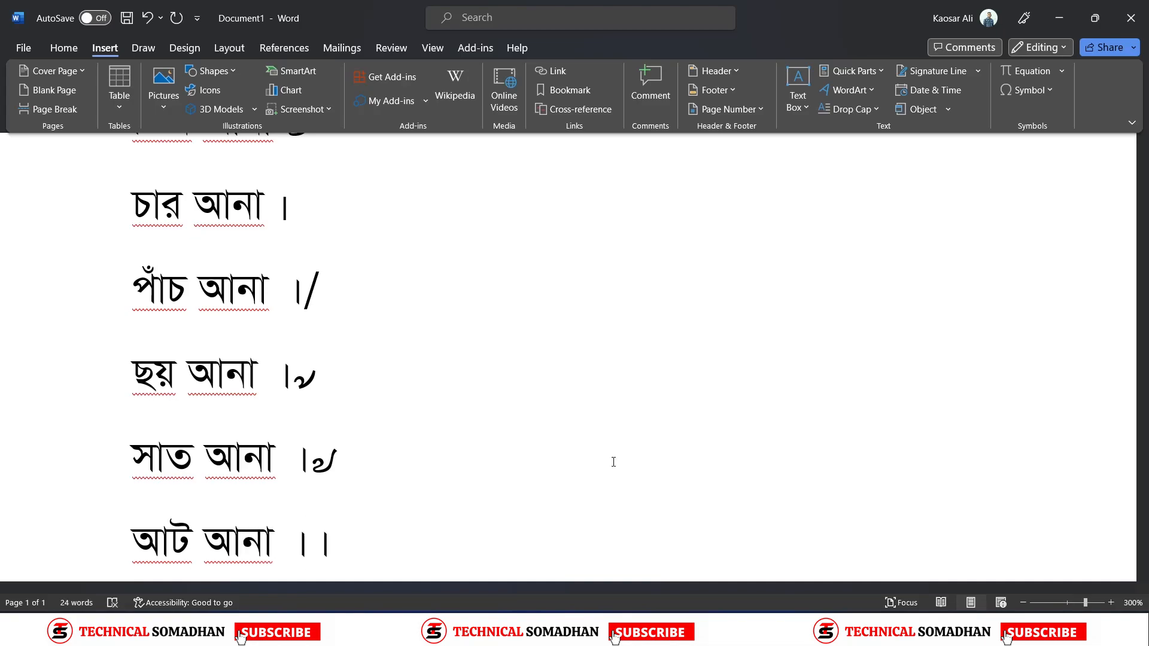
pyautogui.press('Return')
# Write "নয় আনা ।।/" on the ninth line and start a new line
pyautogui.write('ন')
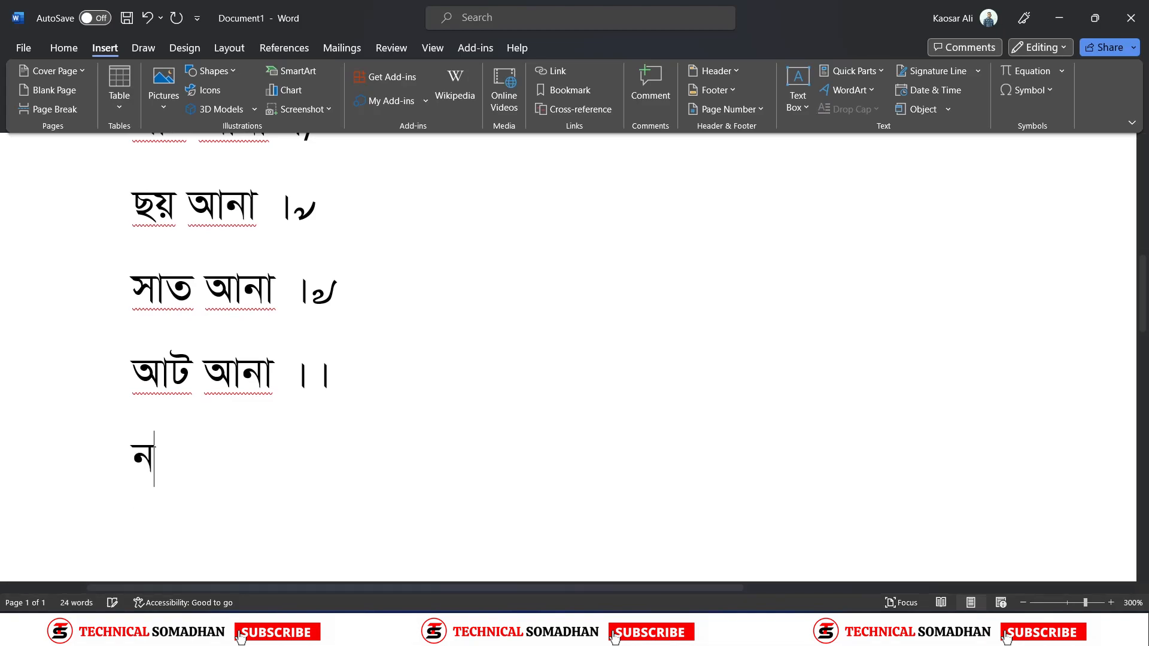
pyautogui.write('য় আনা । ।/')
pyautogui.press('Return')
# Write "দশ আনা ।।" on the tenth line, add the recently used symbol ৵ after the bars, and start a new line
pyautogui.write('দশ আনা')
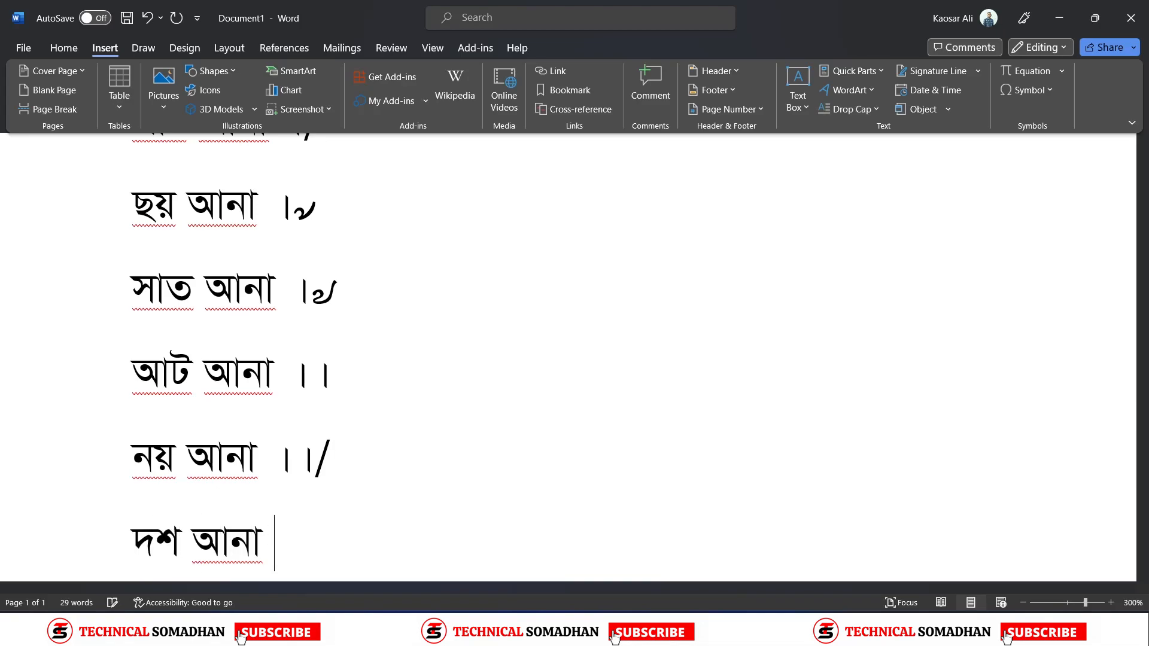
pyautogui.write(' । ।')
pyautogui.click(1031, 91)
pyautogui.click(1032, 113)
pyautogui.scroll(-5, 471, 501)
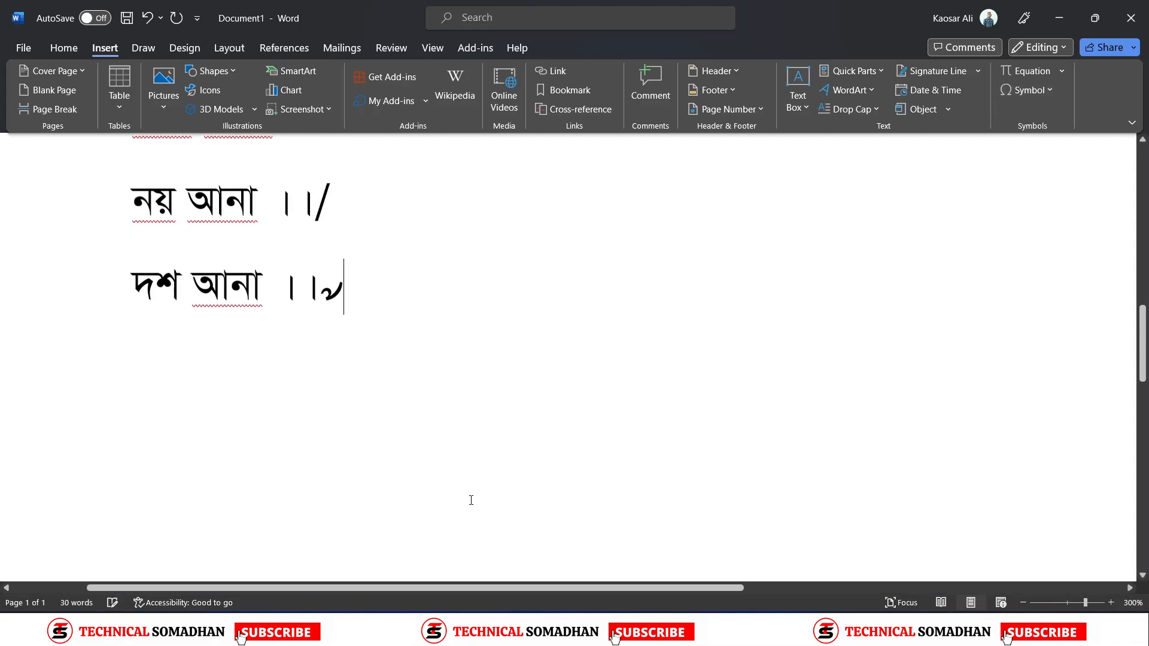
pyautogui.press('Return')
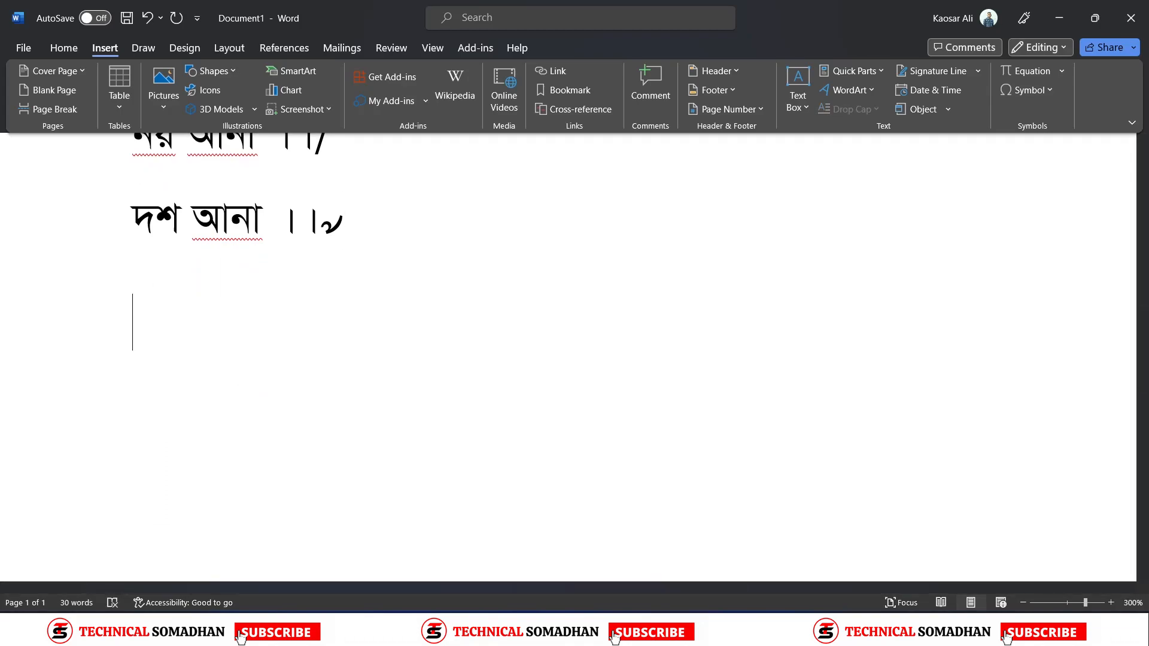
# Write "এগারো আনা ।।" on the eleventh line, add the recently used symbol ৶ after the bars, and start a new line
pyautogui.write('এগারো ')
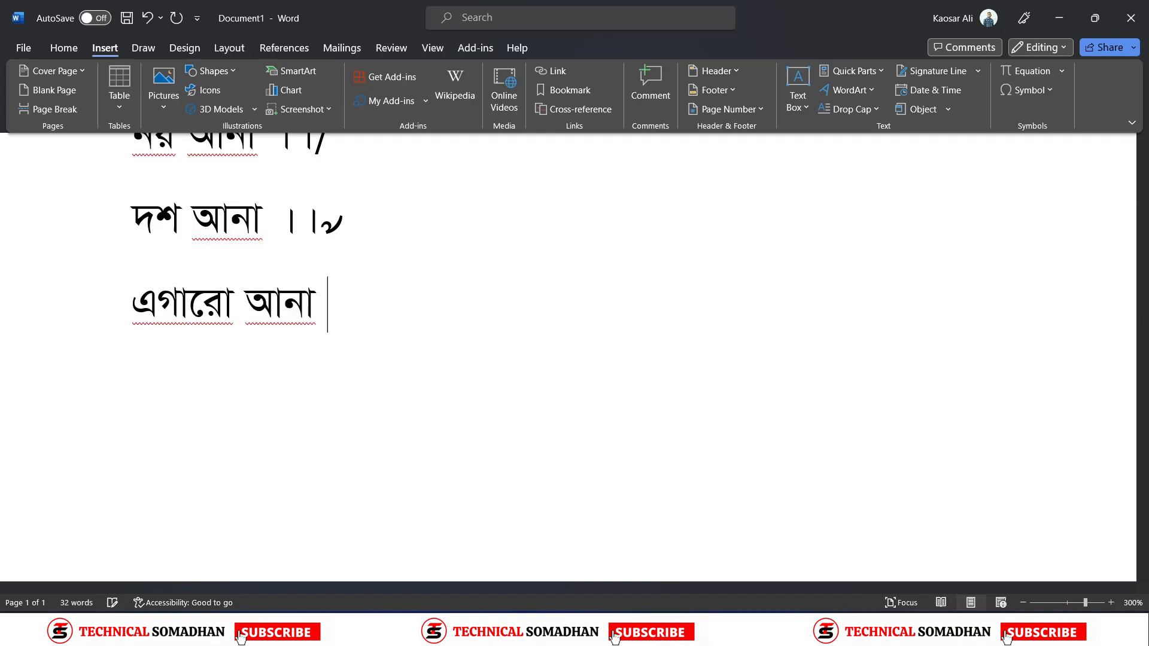
pyautogui.write('আনা ।।')
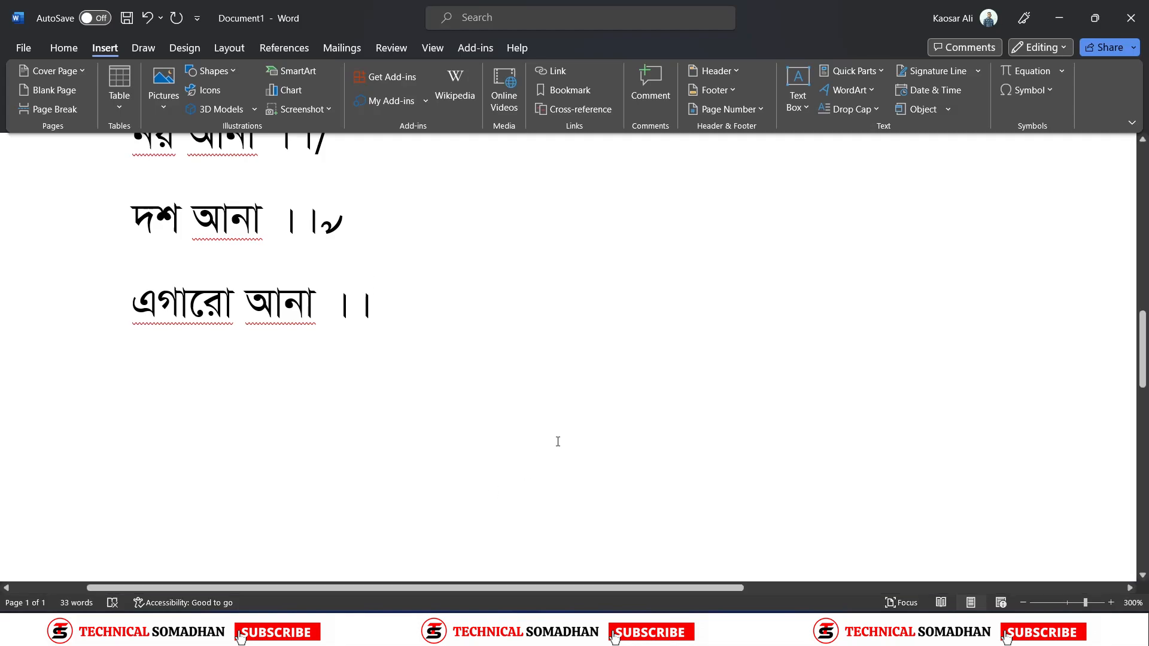
pyautogui.click(1041, 88)
pyautogui.click(1033, 112)
pyautogui.press('Return')
# Write "বারো আনা" on the twelfth line, add the recently used symbol ৸ after it, and start a new line
pyautogui.write('ববারে')
pyautogui.press('BackSpace')
pyautogui.press('BackSpace')
pyautogui.press('BackSpace')
pyautogui.press('BackSpace')
pyautogui.write('া')
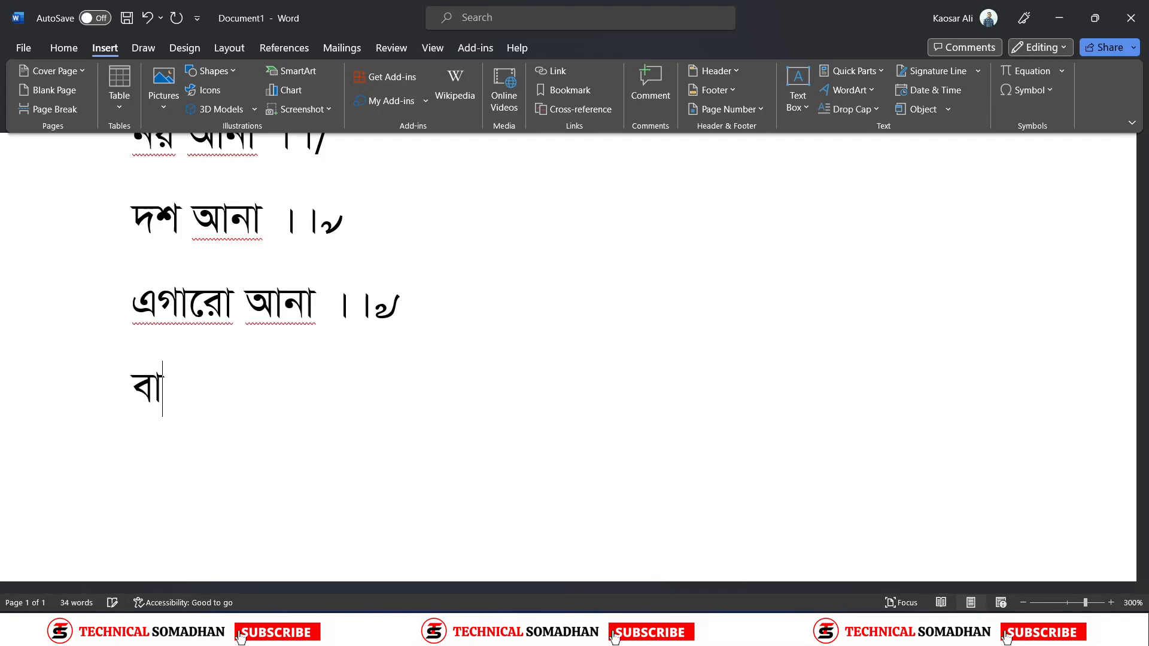
pyautogui.write('রো আনা')
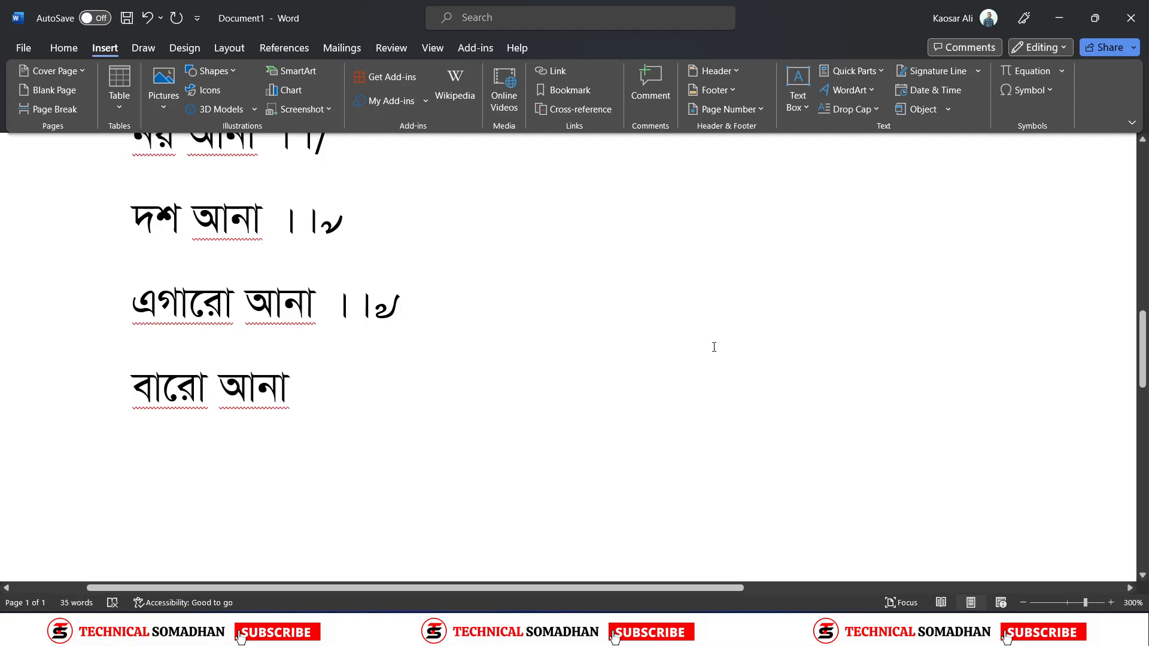
pyautogui.click(1051, 89)
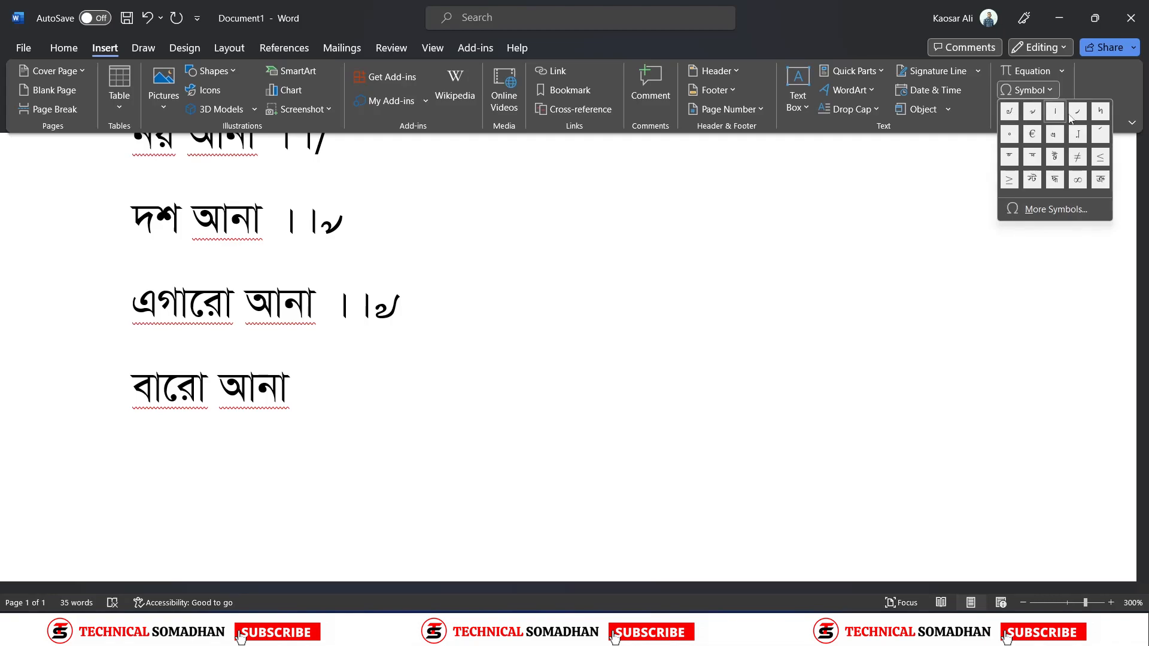
pyautogui.click(1101, 112)
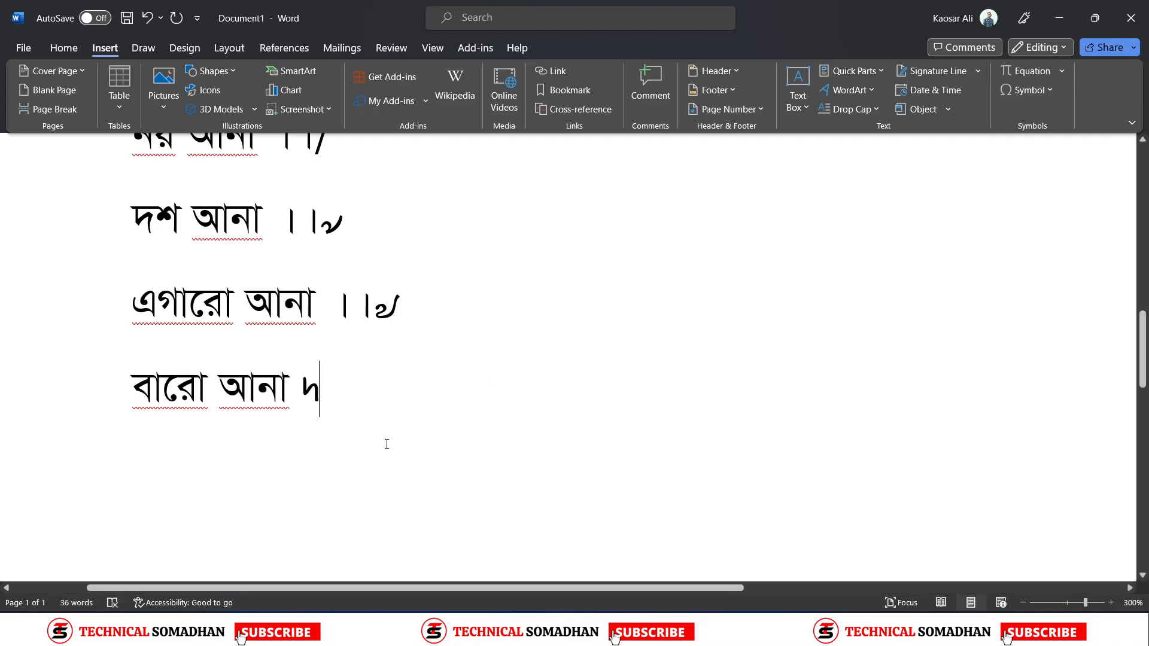
pyautogui.press('Return')
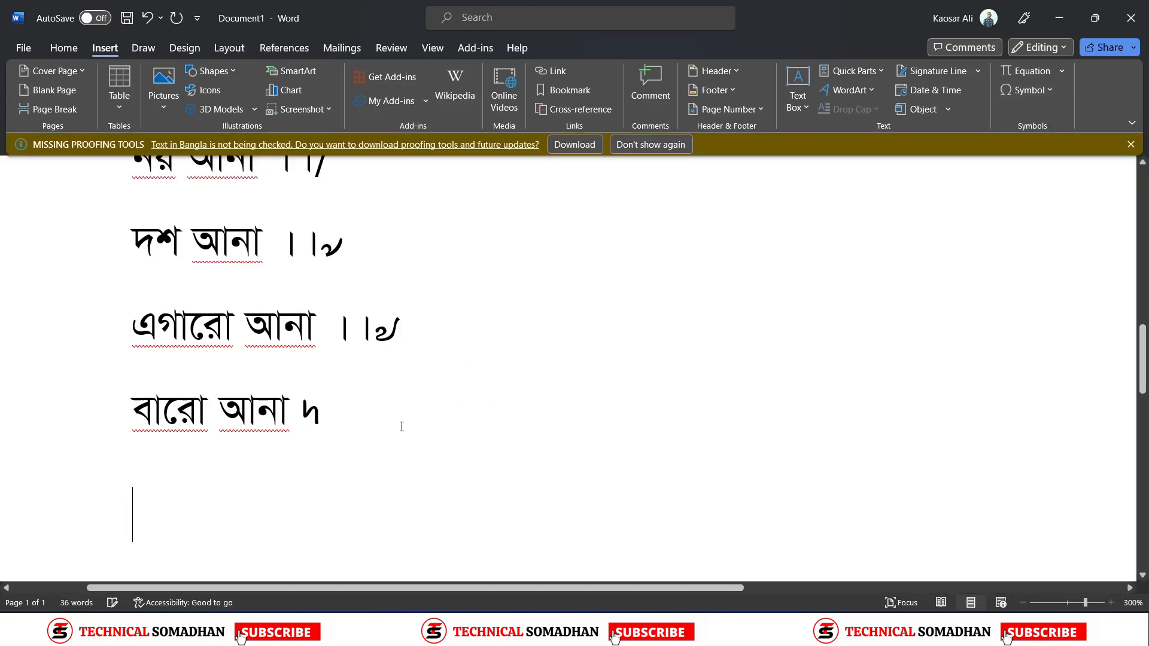
pyautogui.write('‡Z‡i')
pyautogui.press('BackSpace')
pyautogui.press('BackSpace')
pyautogui.press('BackSpace')
pyautogui.press('BackSpace')
pyautogui.press('BackSpace')
pyautogui.press('Return')
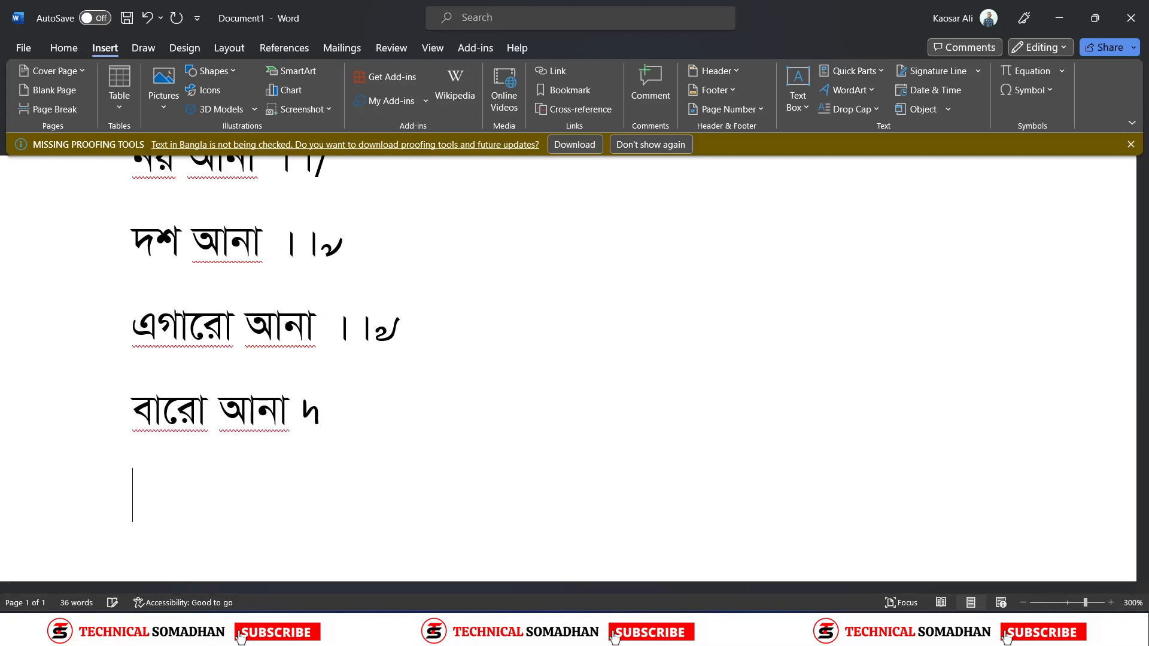
# Dismiss the missing proofing tools notice and write "তেরো আনা" on the thirteenth line
pyautogui.click(1131, 144)
pyautogui.click(64, 47)
pyautogui.write('‡Z‡iv ')
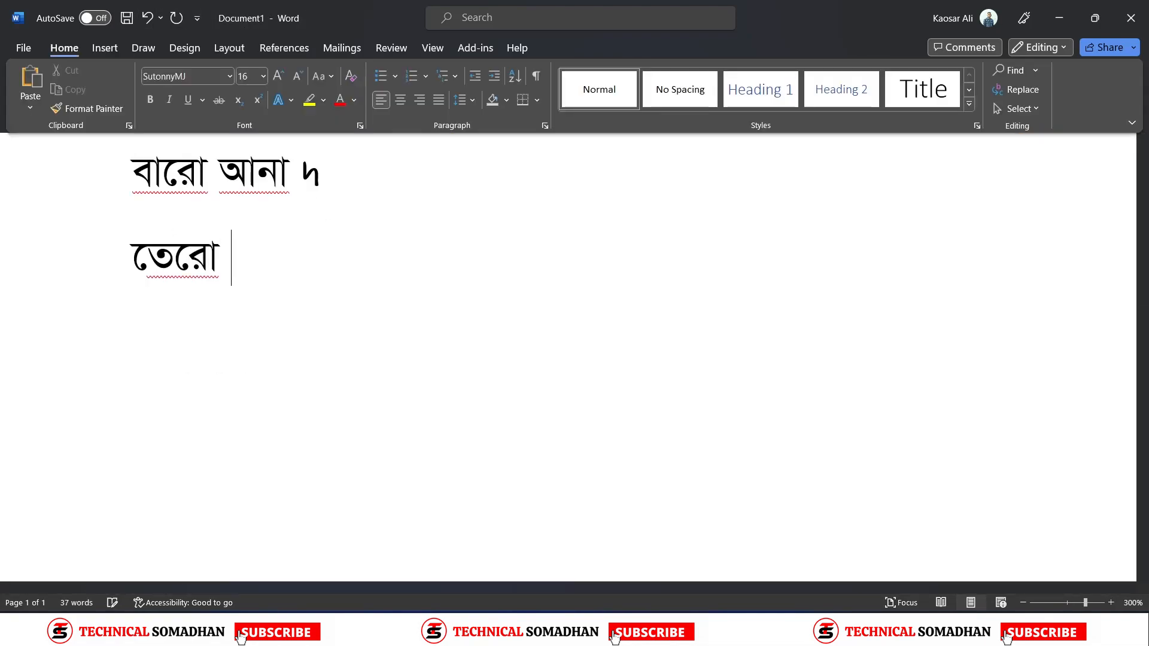
pyautogui.write('Avbv')
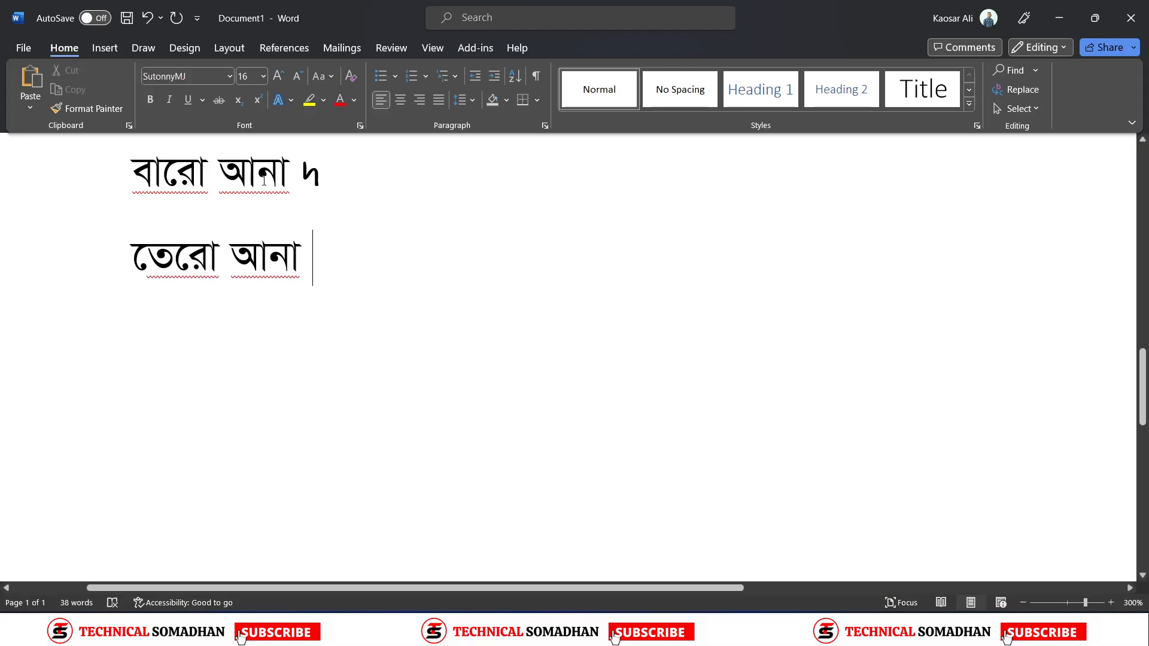
# Add the recently used symbol ৸ and a slash after "তেরো আনা", and start a new line
pyautogui.click(105, 48)
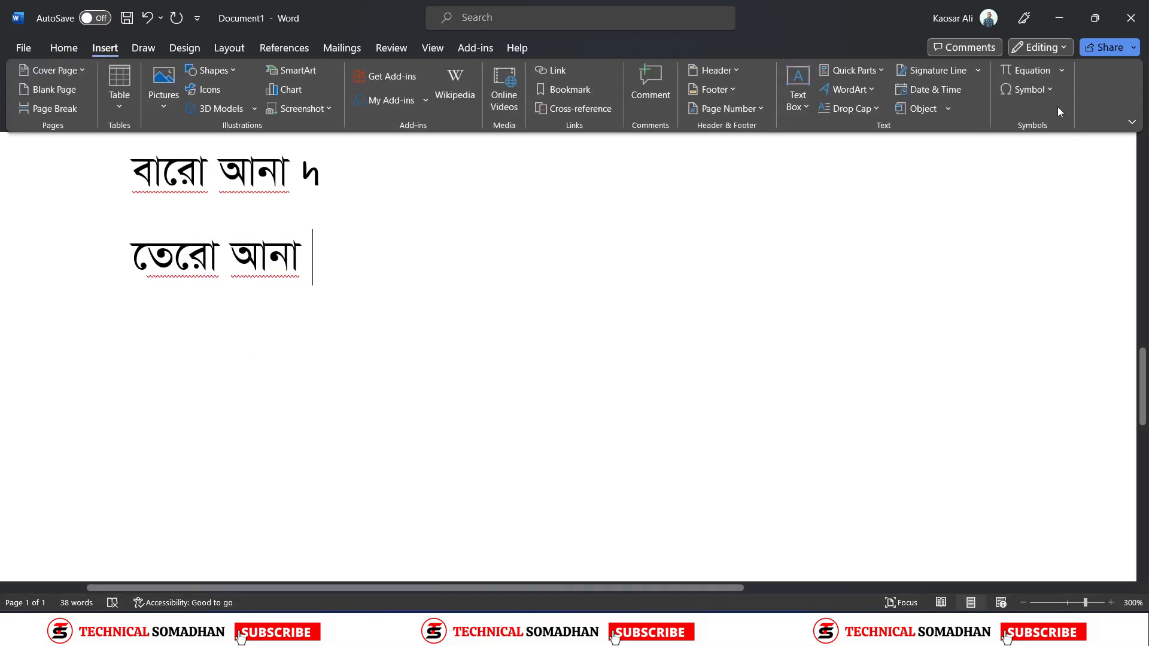
pyautogui.click(1041, 91)
pyautogui.click(1010, 111)
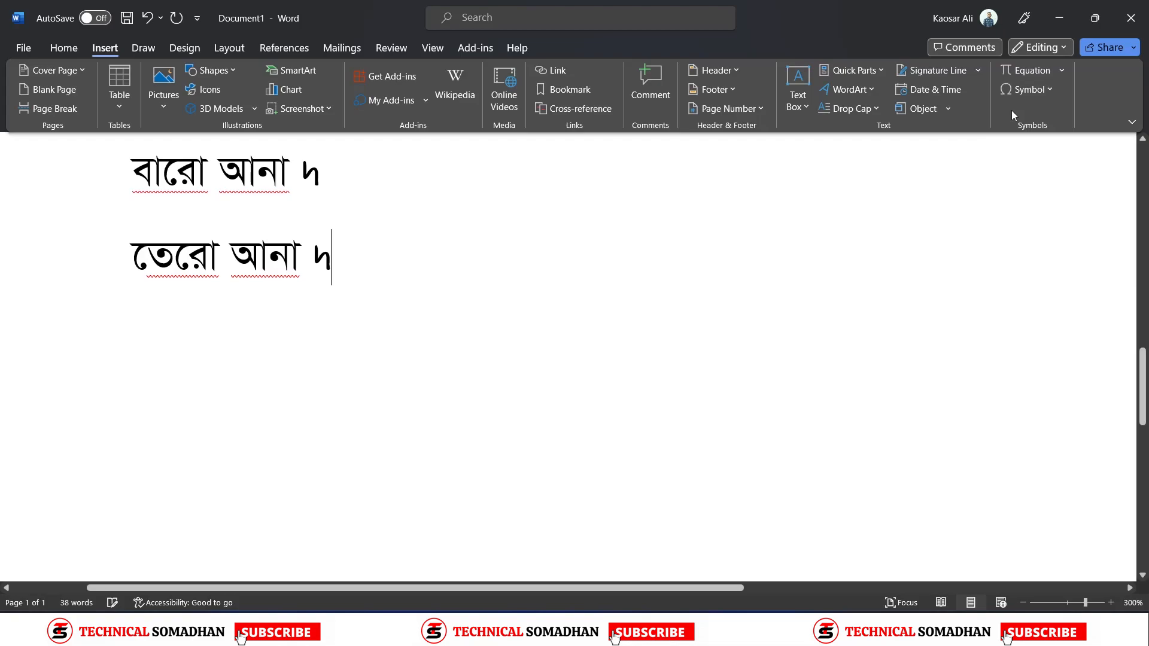
pyautogui.write('/')
pyautogui.press('Return')
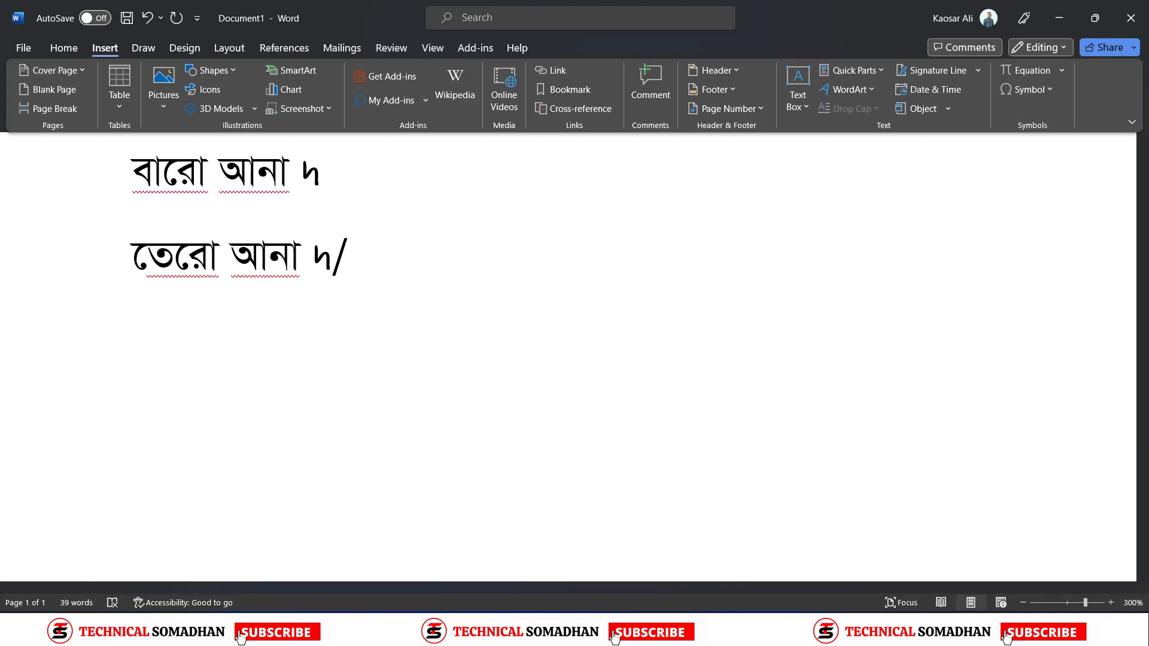
# Write "চৌদ্দ আনা" on the fourteenth line, add the recently used symbols ৸ and ৵ after it, and start a new line
pyautogui.write('চৌদ্দ আনা')
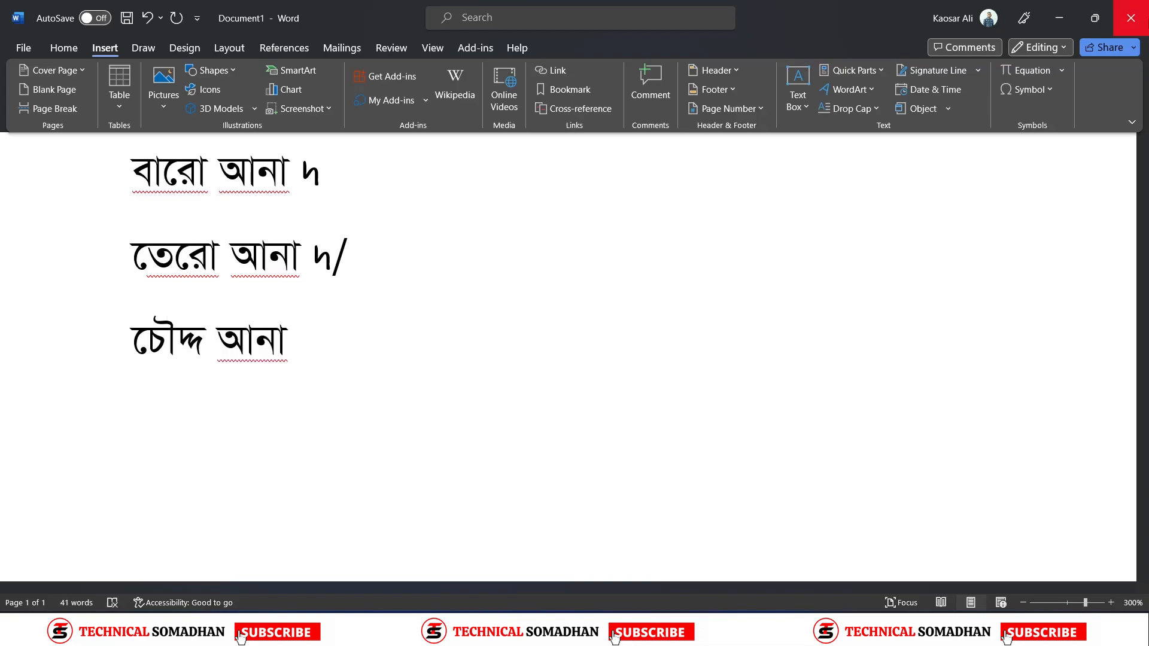
pyautogui.click(1028, 89)
pyautogui.click(1010, 110)
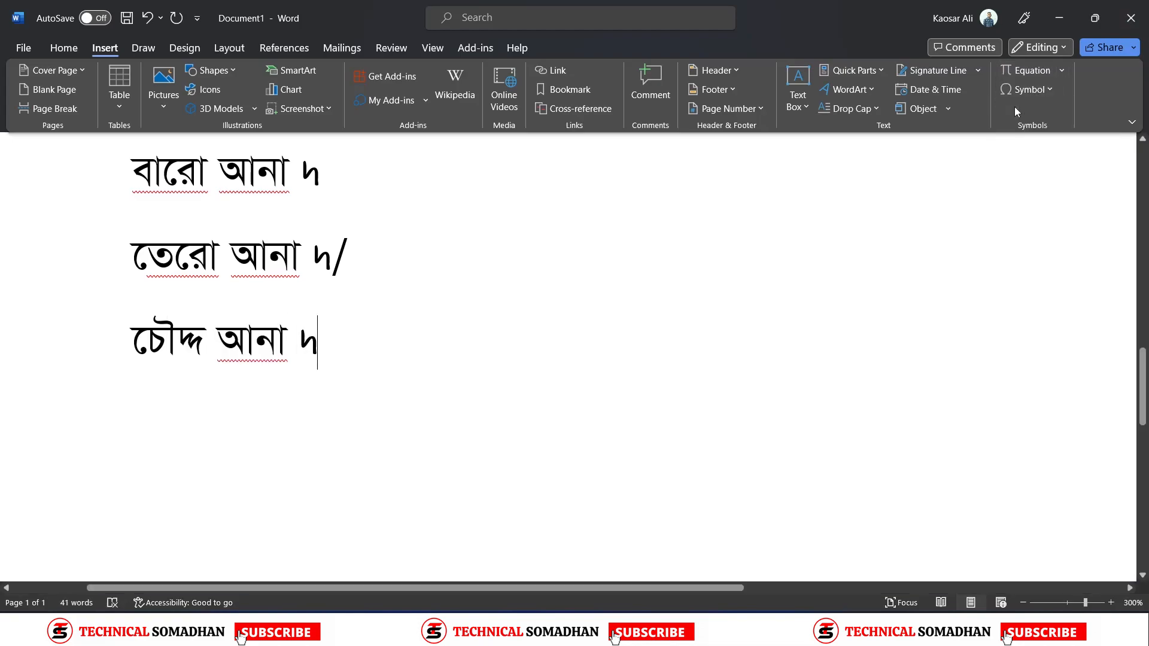
pyautogui.click(1029, 90)
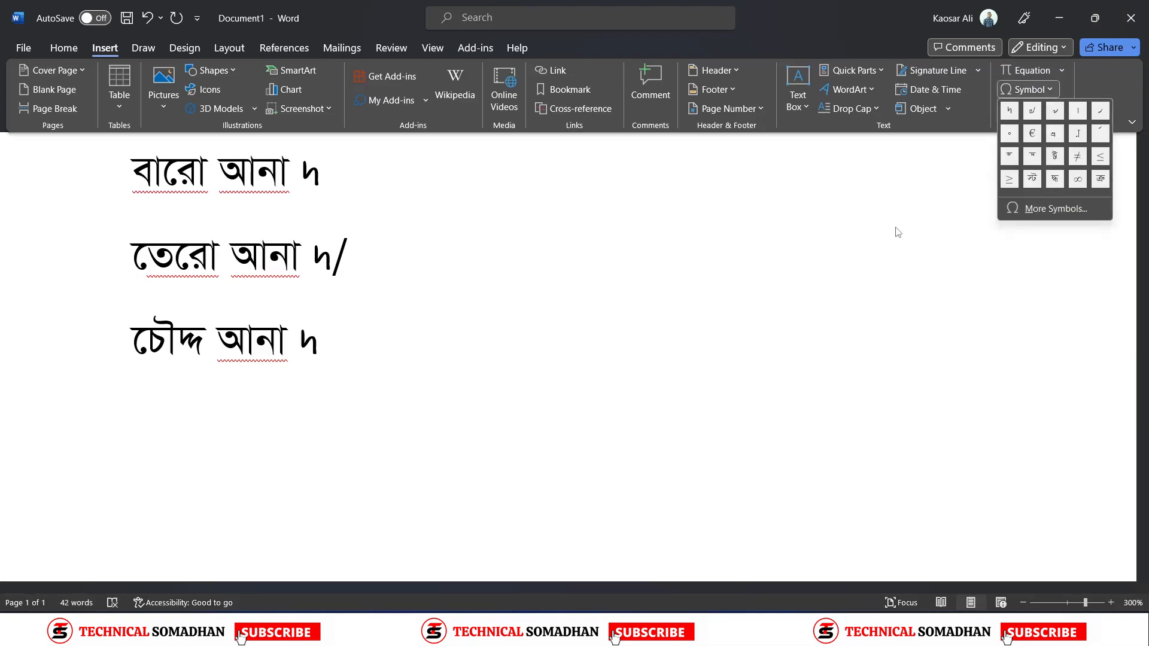
pyautogui.click(1040, 111)
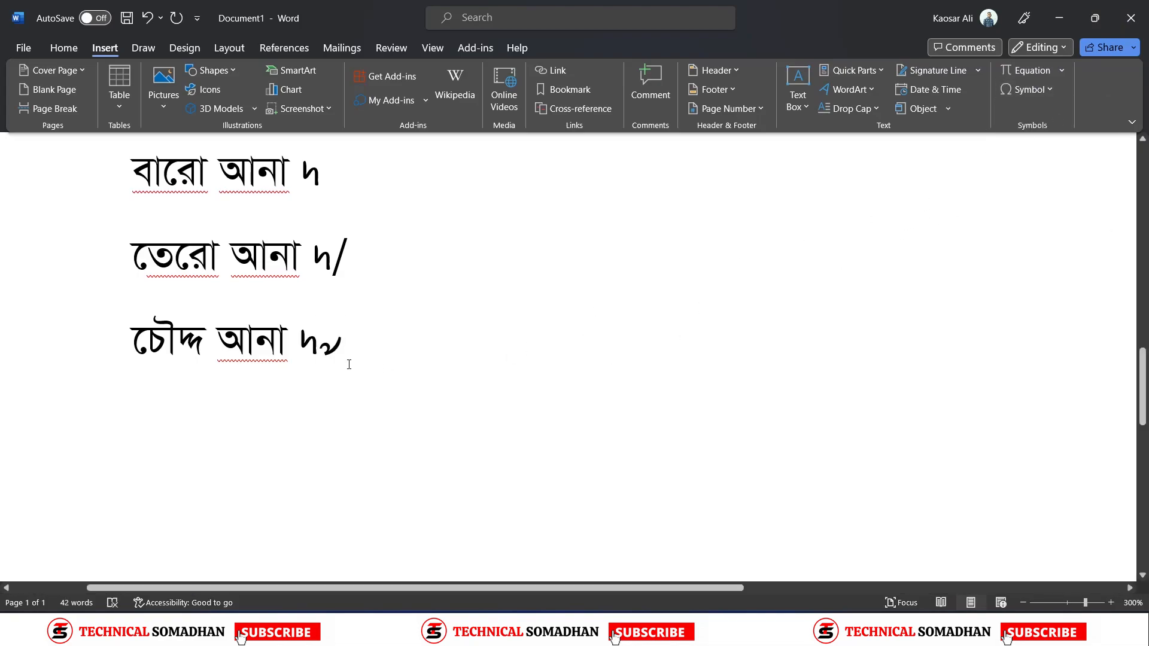
pyautogui.press('Return')
# Write "পনেরো আনা" on the fifteenth line, add the recently used symbols ৸ and ৶ after it, and start a new line
pyautogui.write('পনেরো া')
pyautogui.write('না')
pyautogui.press('BackSpace')
pyautogui.press('BackSpace')
pyautogui.press('BackSpace')
pyautogui.write('আনা')
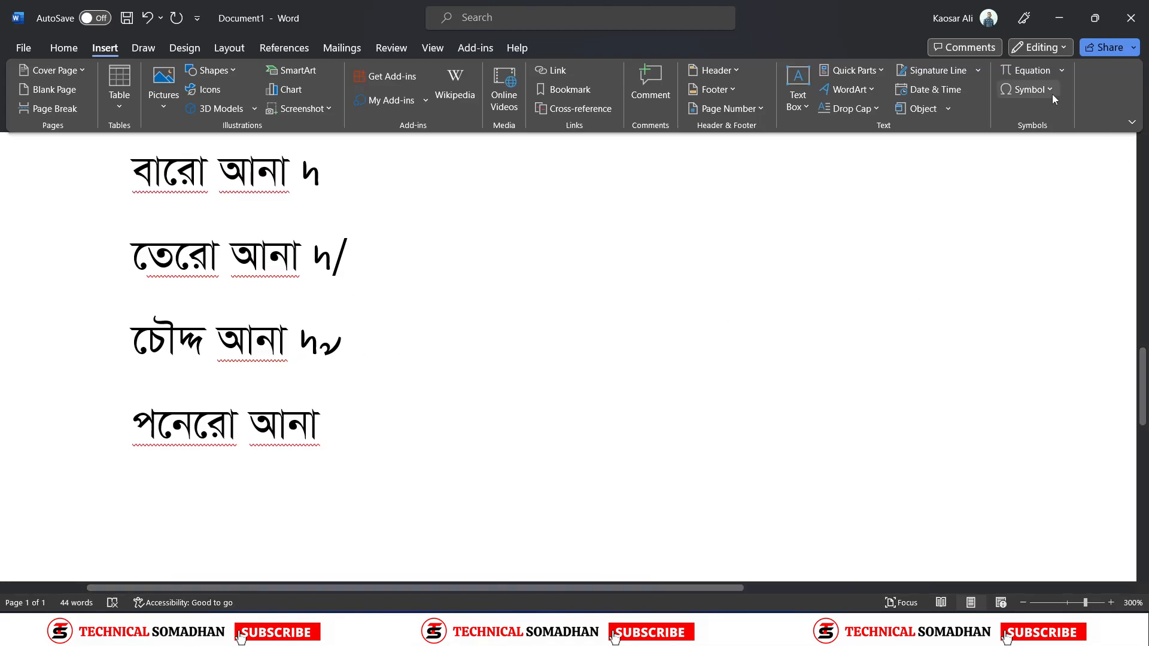
pyautogui.click(1026, 89)
pyautogui.click(1032, 111)
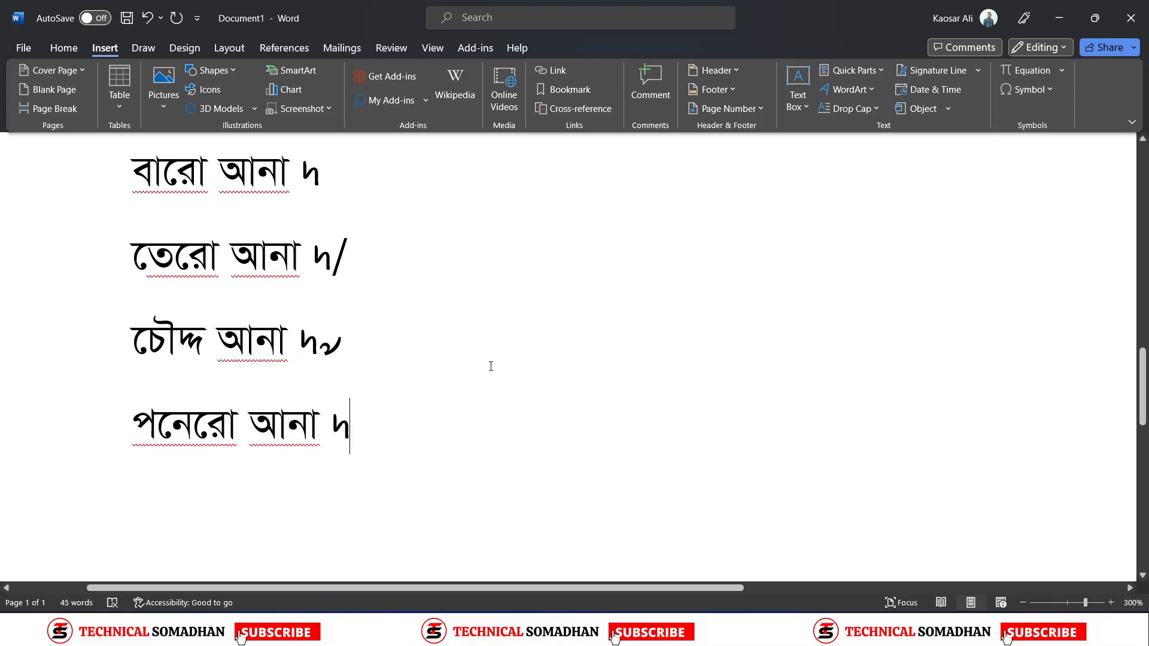
pyautogui.click(1026, 89)
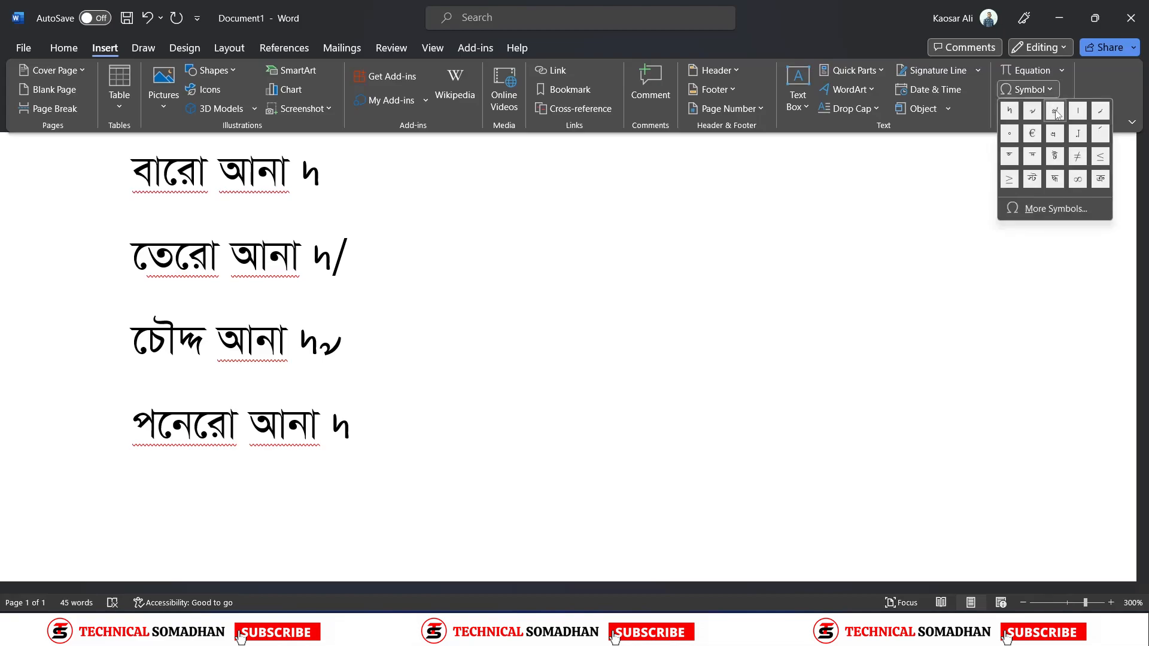
pyautogui.click(1055, 111)
pyautogui.press('Return')
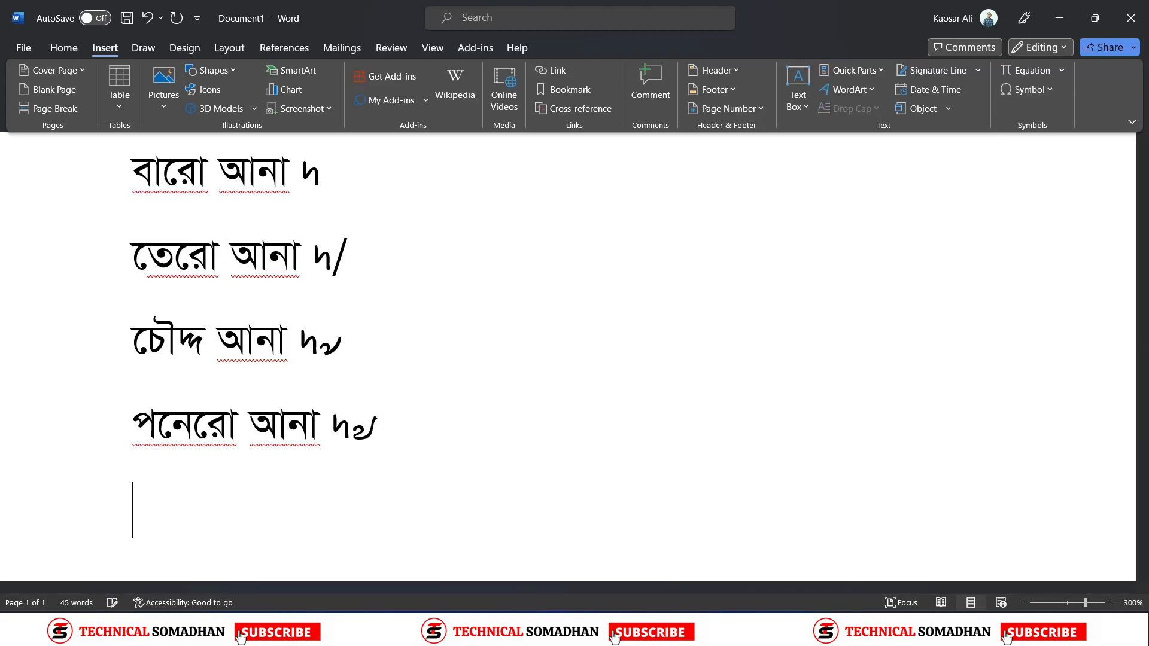
# Write "ষোল আনা ১" on the sixteenth line
pyautogui.write('ষোল আনা ')
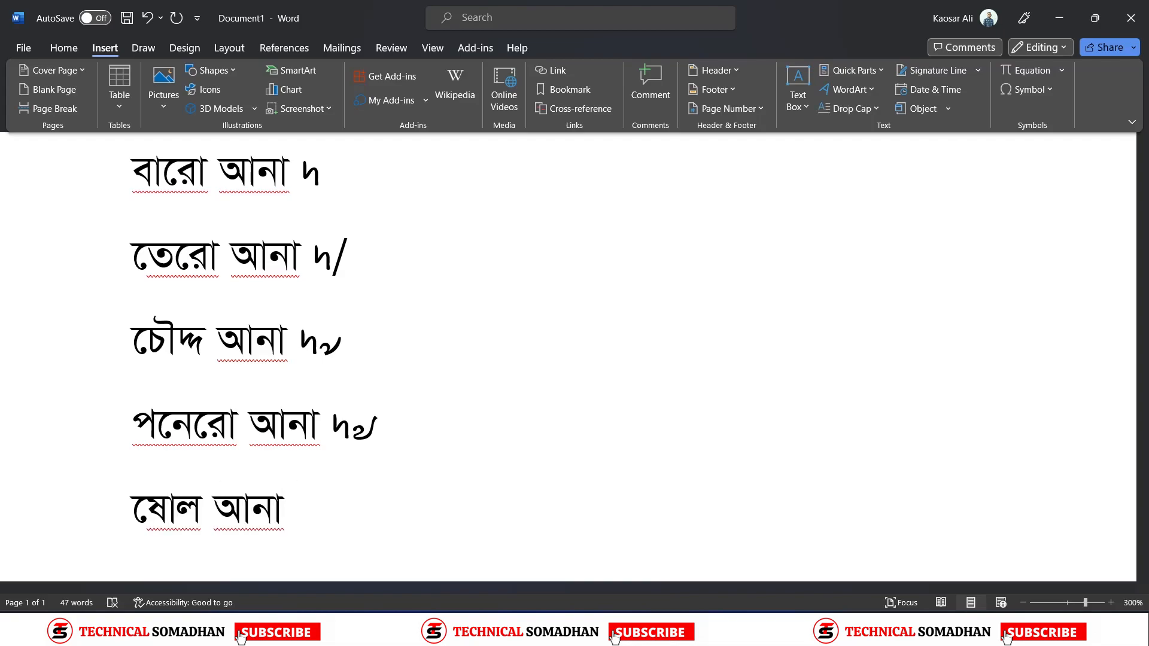
pyautogui.write('১')
pyautogui.press('BackSpace')
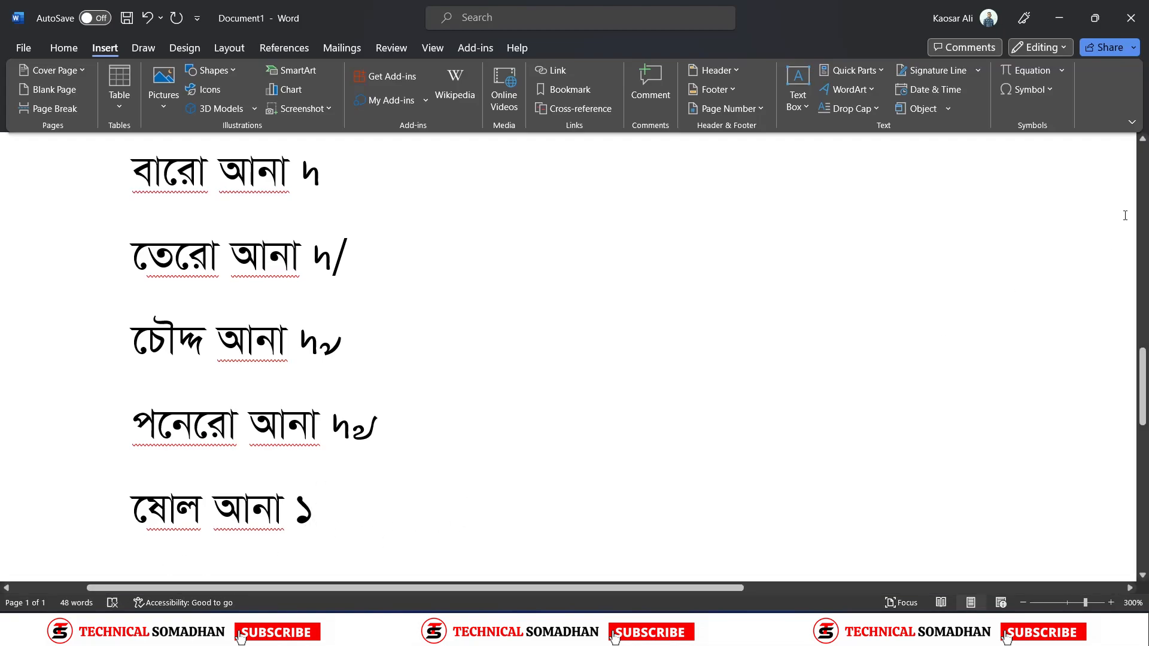
# Try to add the recently used symbol ৴ and an ampersand after the ১ on the sixteenth line
pyautogui.click(1030, 89)
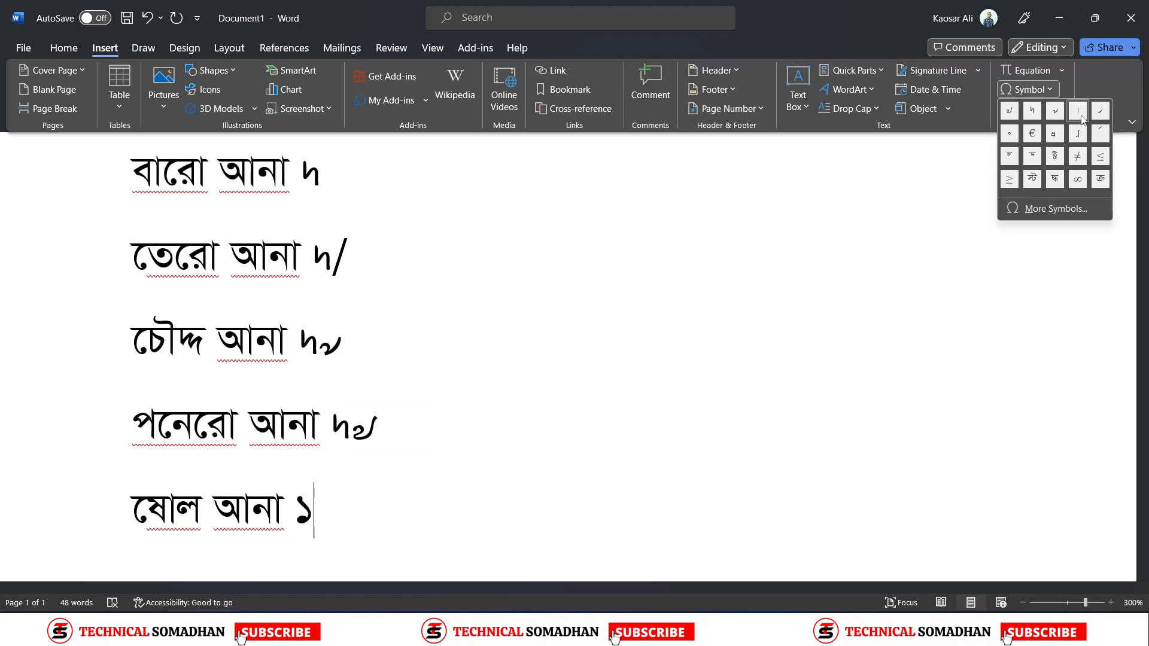
pyautogui.click(1100, 111)
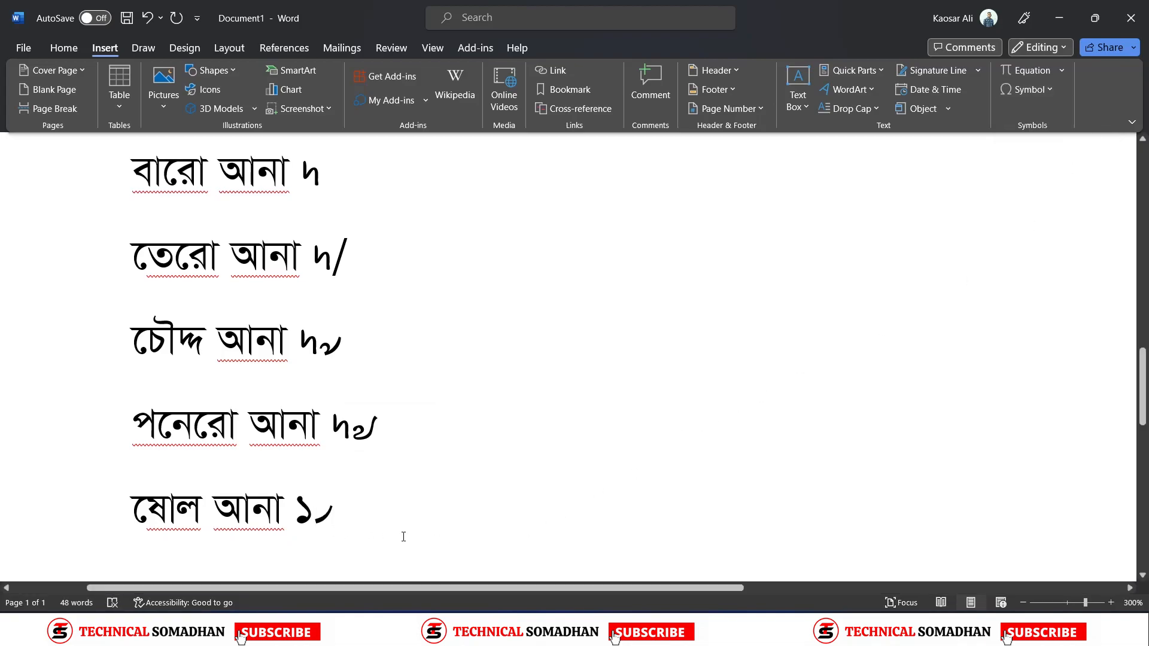
pyautogui.press('BackSpace')
pyautogui.write('&')
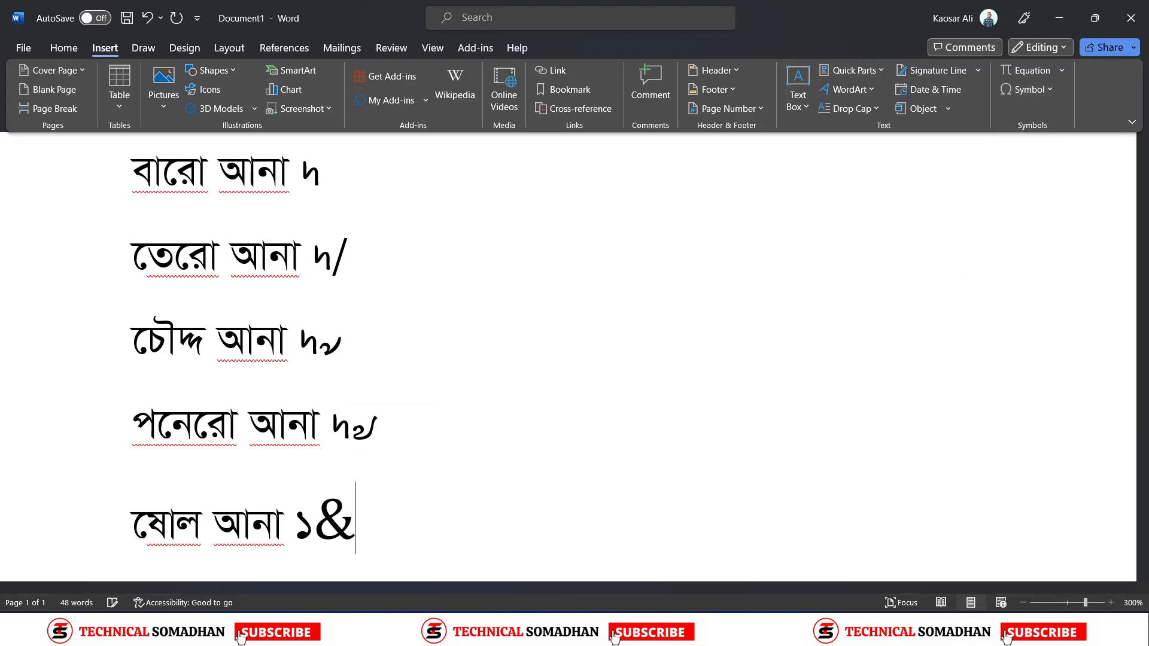
pyautogui.press('BackSpace')
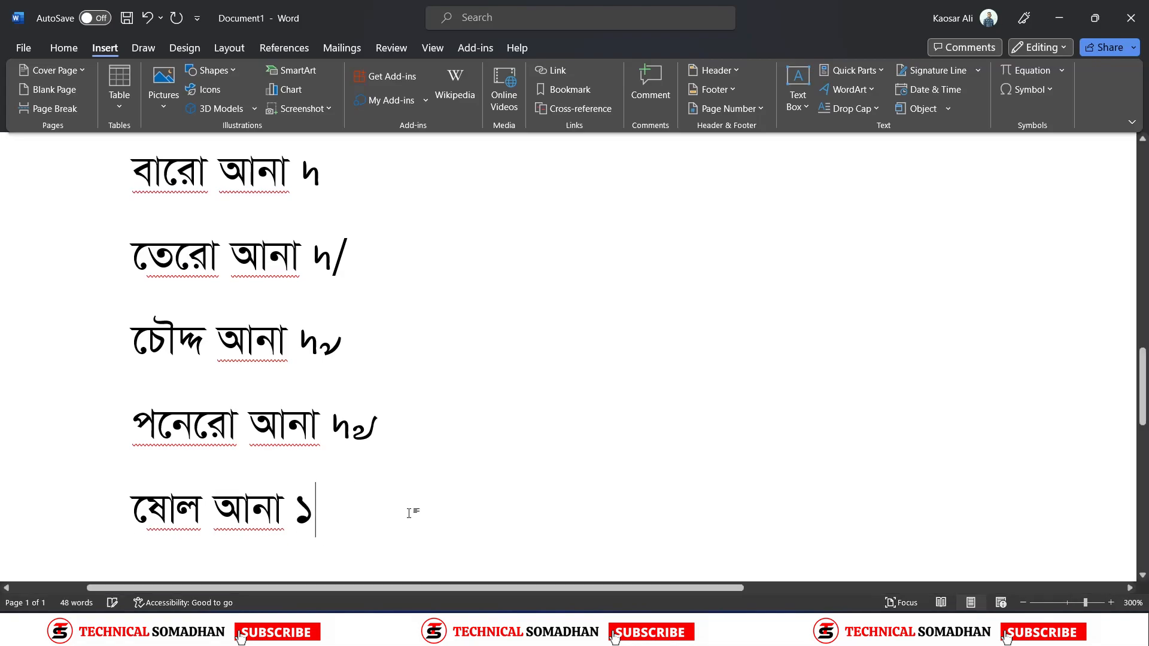
# Switch the font to SutonnyMJ and enter "&" after the ১ to add the hasanta mark
pyautogui.click(65, 48)
pyautogui.click(228, 76)
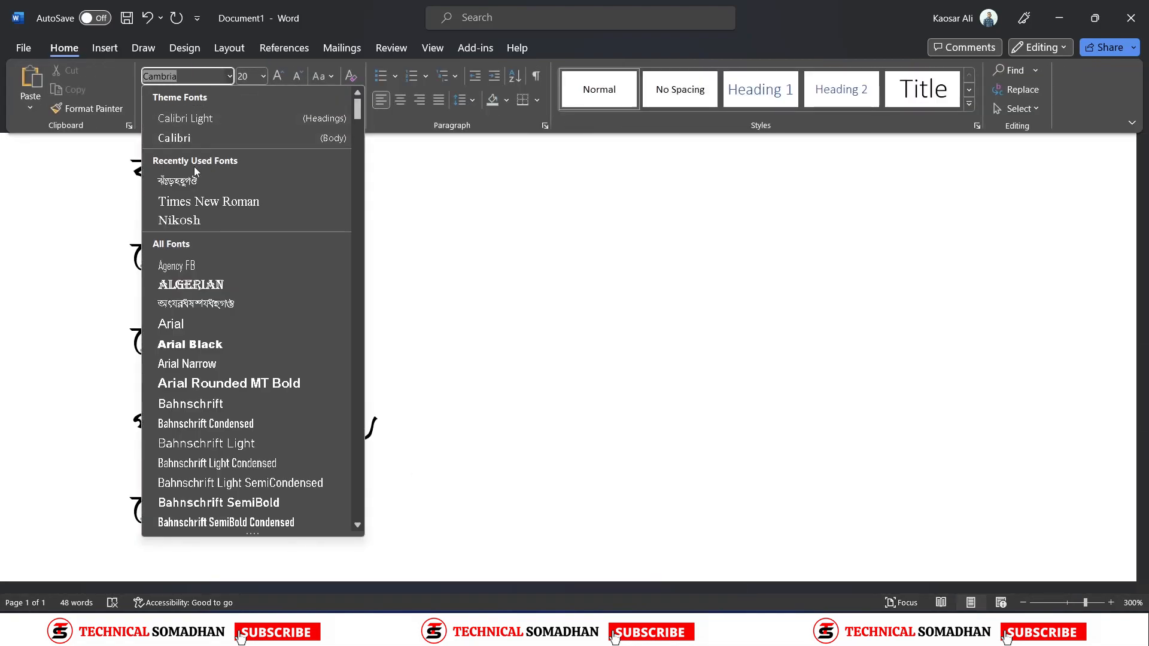
pyautogui.click(193, 173)
pyautogui.write('&')
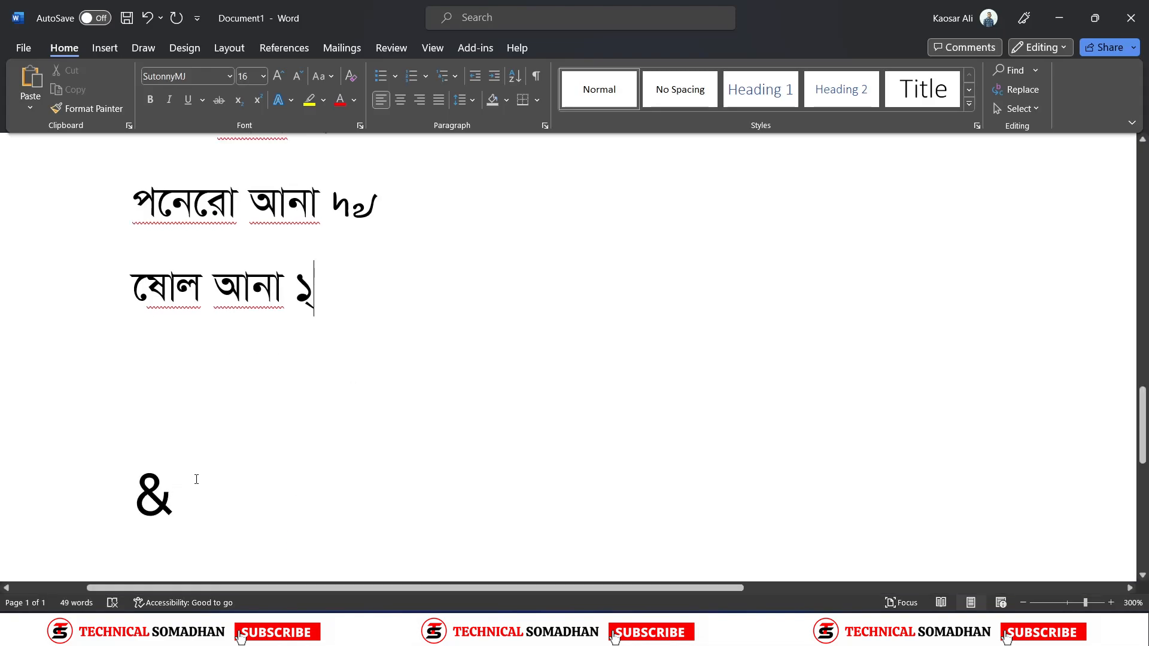
# Delete the stray "&" below the list and start a new line after the "ষোল আনা" line
pyautogui.moveTo(196, 480); pyautogui.dragTo(80, 482)
pyautogui.press('BackSpace')
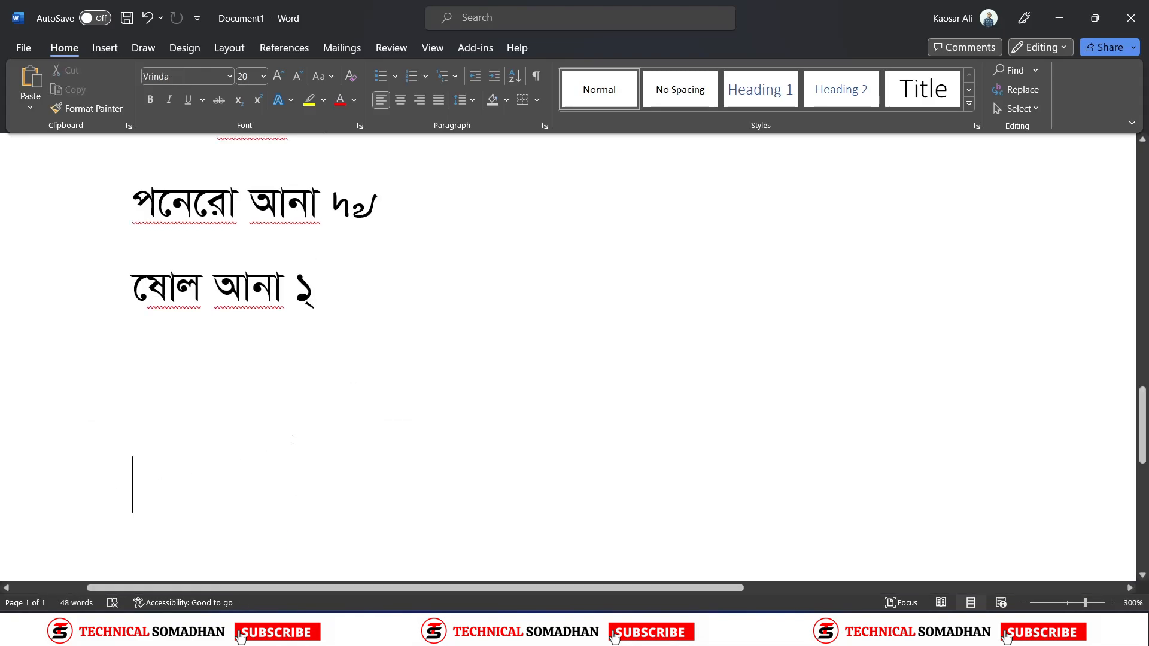
pyautogui.click(342, 293)
pyautogui.press('Return')
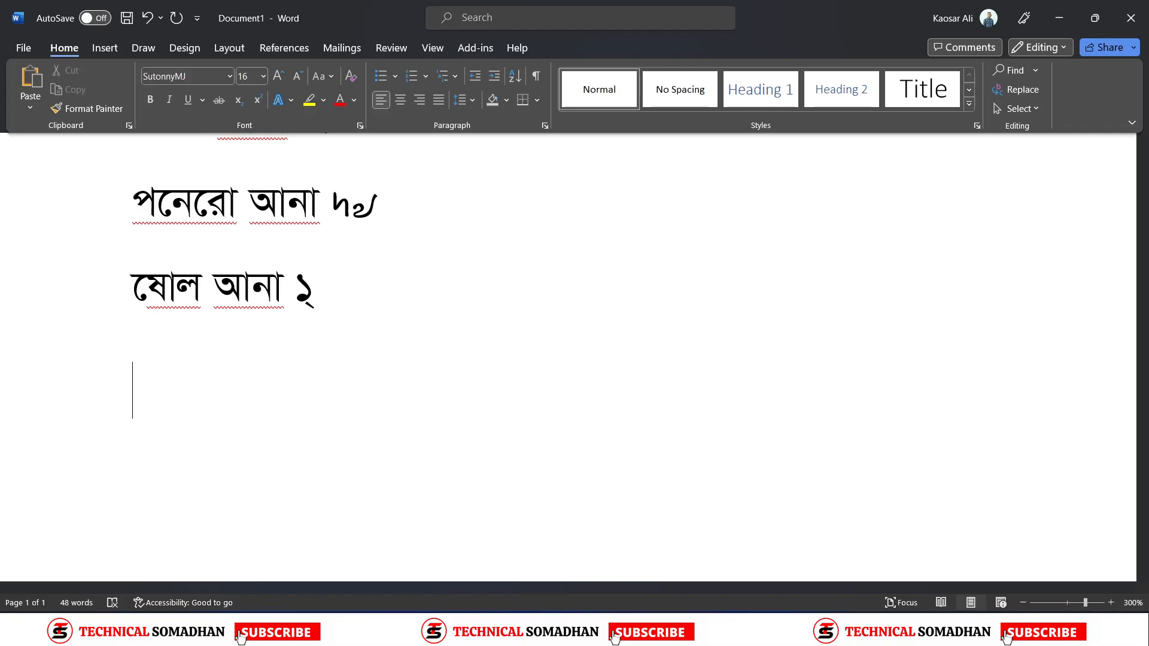
# Try writing "চার গন্ডা ৪গন্ডা" on the line below "ষোল আনা" and delete that text
pyautogui.write('চচার')
pyautogui.press('BackSpace')
pyautogui.press('BackSpace')
pyautogui.press('BackSpace')
pyautogui.press('BackSpace')
pyautogui.write('ার গন্ডা ')
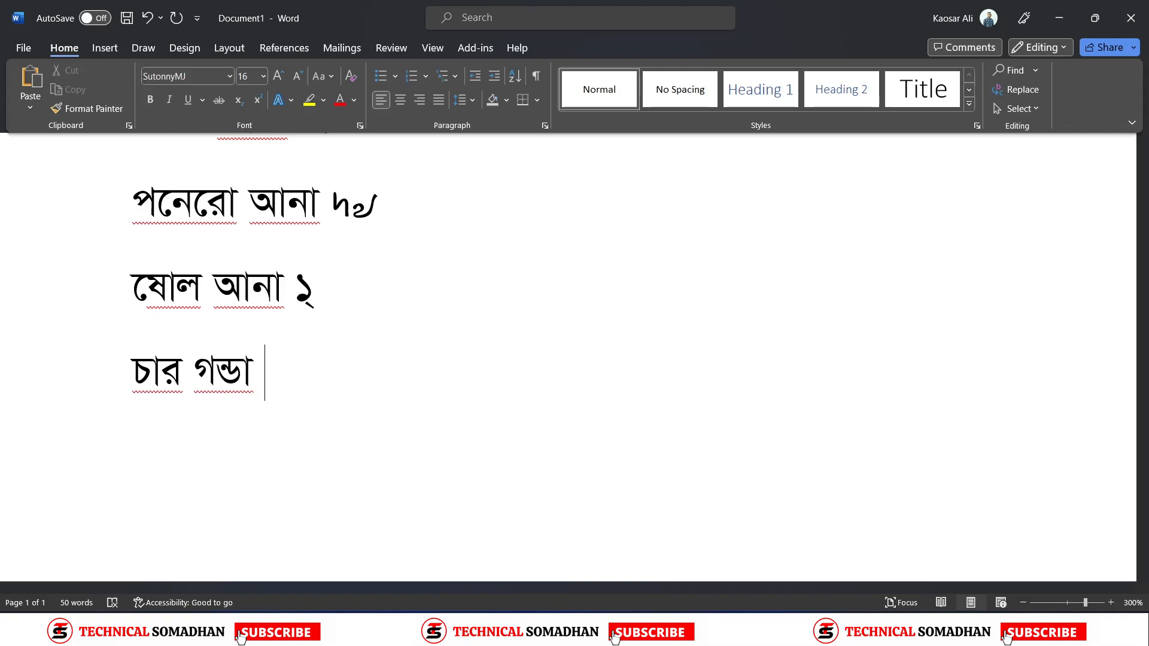
pyautogui.write('৪গন্ডা')
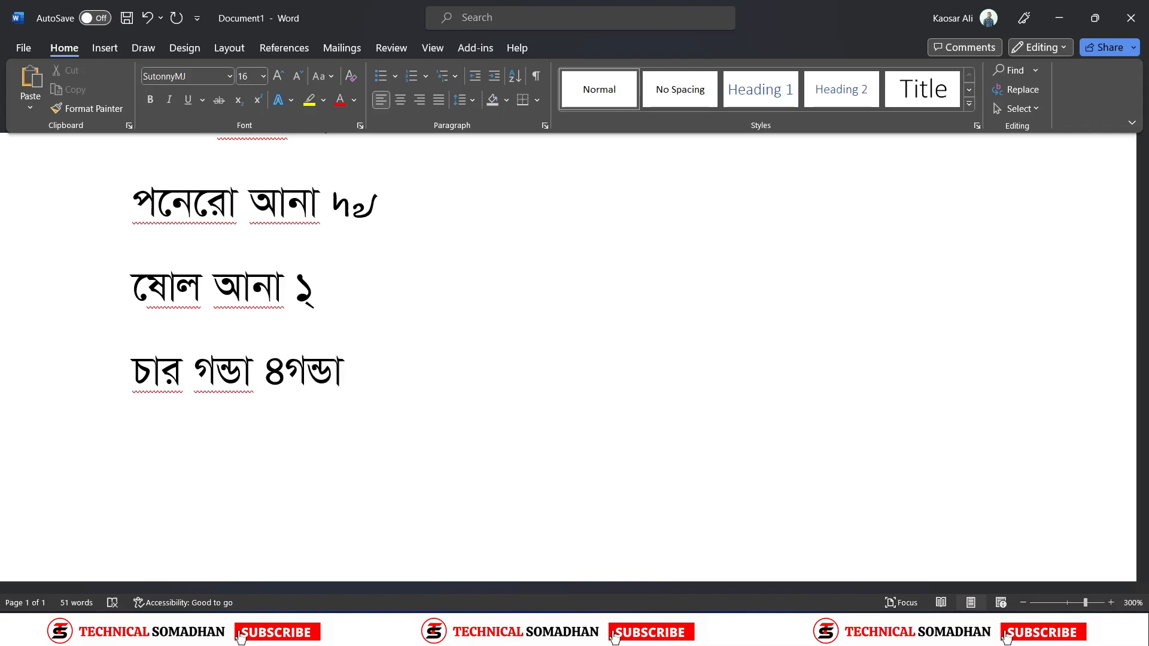
pyautogui.click(115, 389)
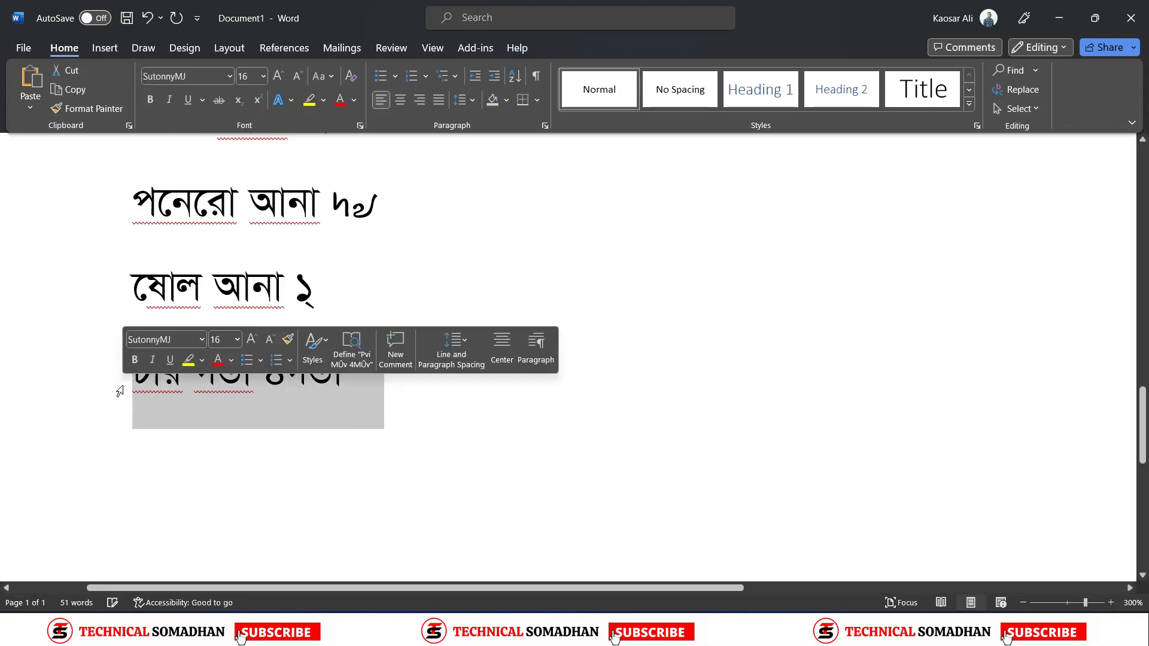
pyautogui.press('Delete')
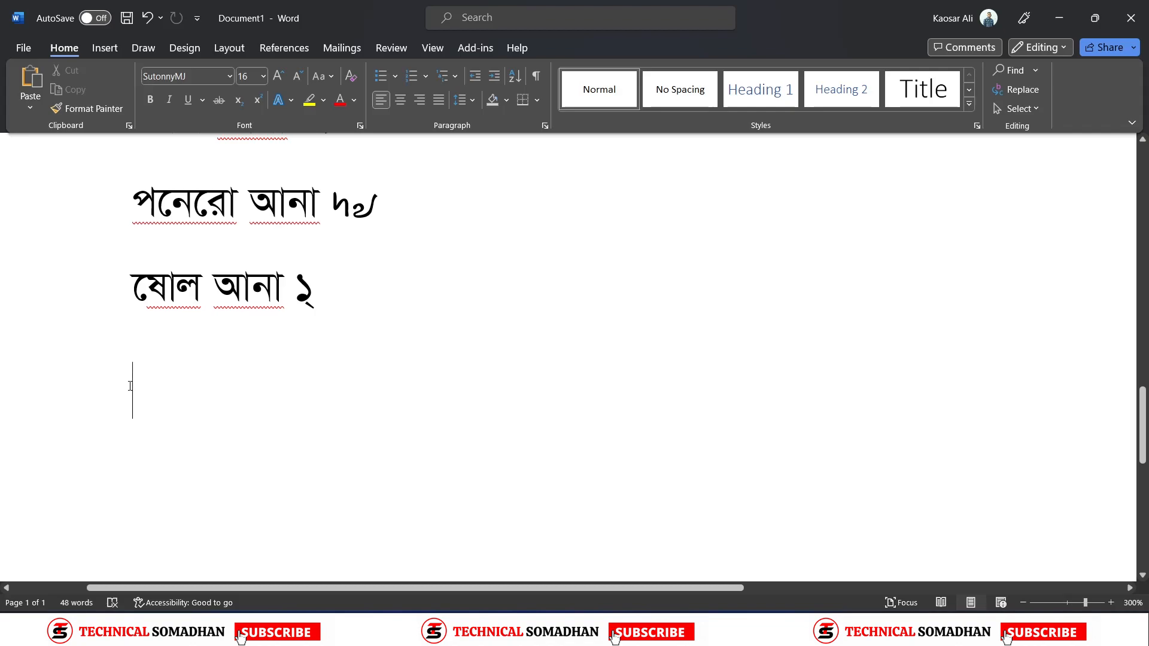
# Write "পাঁচ আনা সাড়ে ছয় গন্ডা" on the line below "ষোল আনা"
pyautogui.write('পাঁচ ')
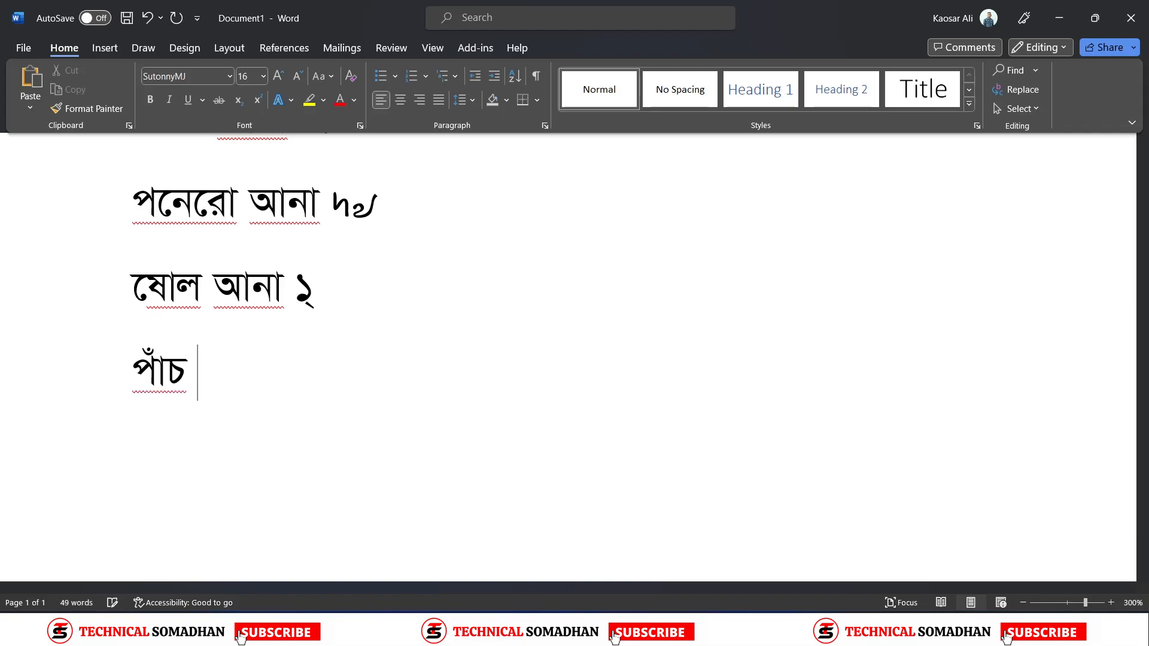
pyautogui.write('আনা সাড়ে চ')
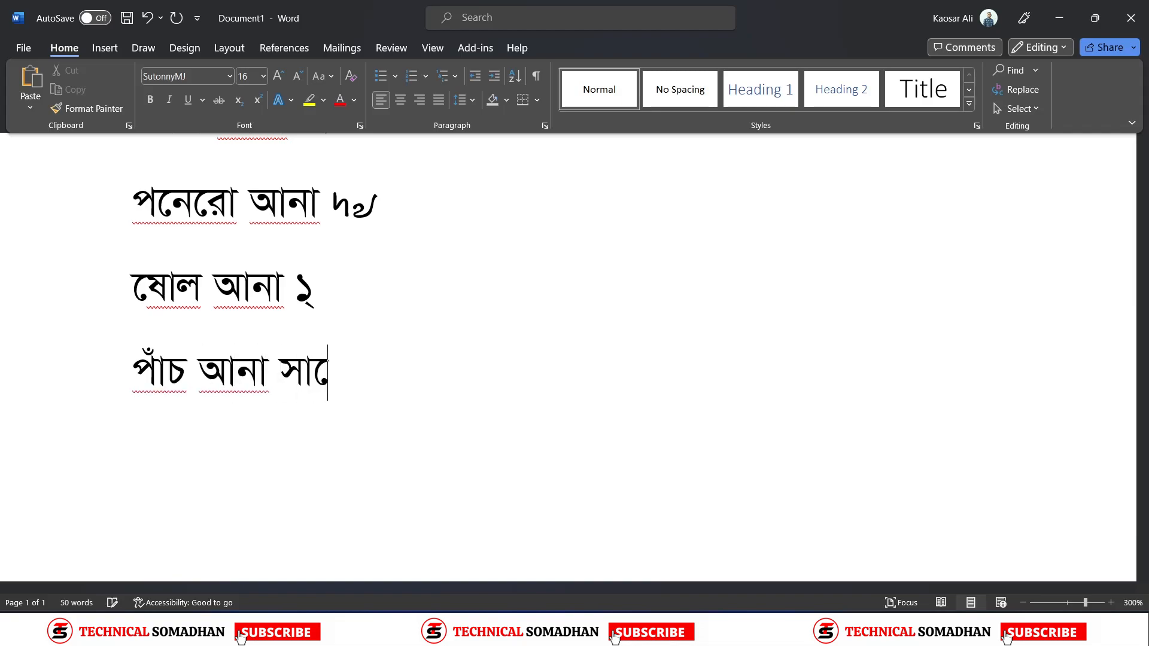
pyautogui.press('BackSpace')
pyautogui.write('ছয় গনডা')
pyautogui.press('BackSpace')
pyautogui.press('BackSpace')
pyautogui.write('ডা')
pyautogui.press('BackSpace')
pyautogui.press('BackSpace')
pyautogui.press('BackSpace')
pyautogui.press('BackSpace')
pyautogui.write('ন্ডা ')
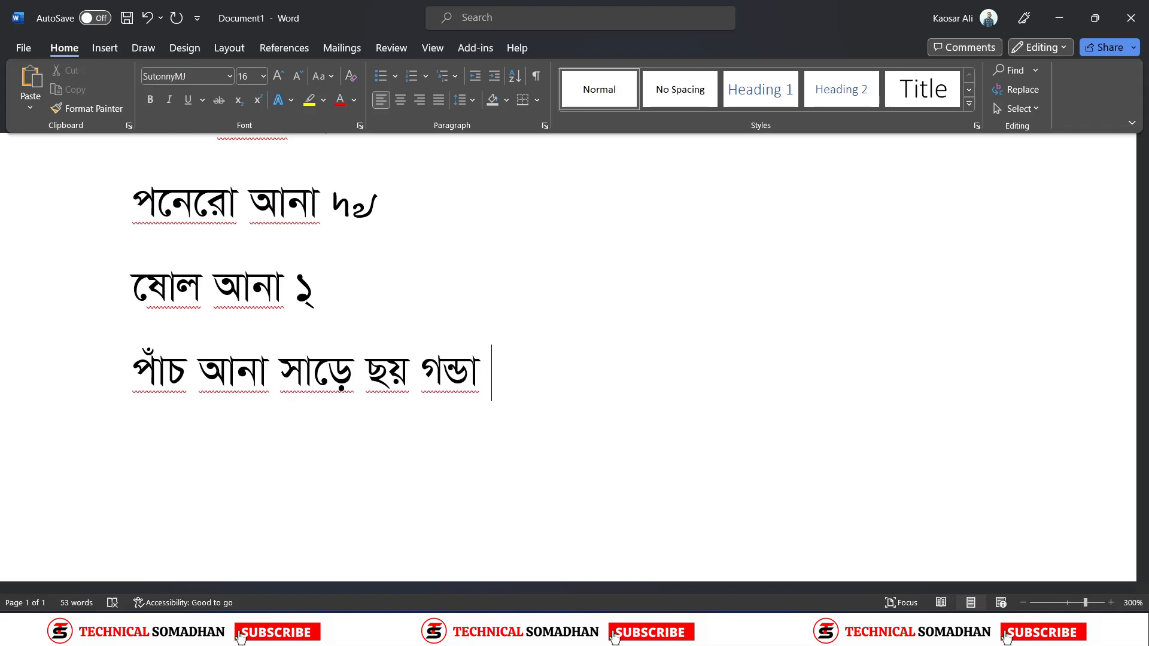
# Continue the line with "দুই ক্রান্তি" after "গন্ডা"
pyautogui.write('দুই')
pyautogui.write(' কক্র')
pyautogui.press('BackSpace')
pyautogui.press('BackSpace')
pyautogui.press('BackSpace')
pyautogui.press('BackSpace')
pyautogui.press('BackSpace')
pyautogui.write('ক্রান্তি')
pyautogui.press('BackSpace')
pyautogui.press('BackSpace')
pyautogui.press('BackSpace')
pyautogui.write('ান্তি')
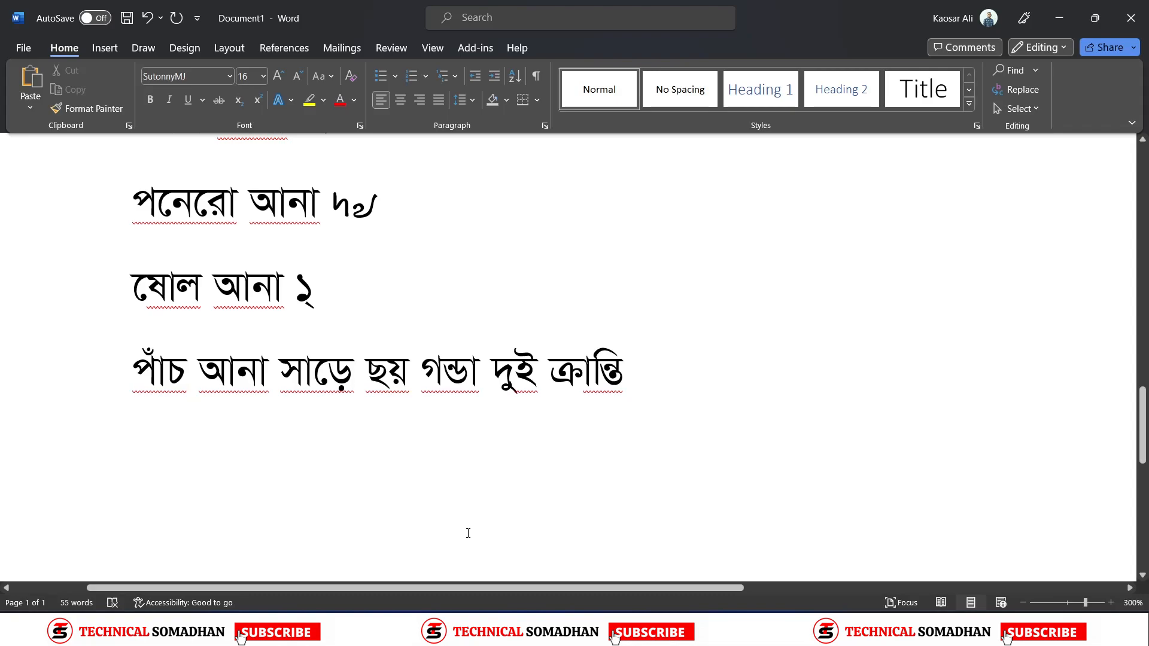
# Write the ana and ganda notation "।/৬" after "ক্রান্তি"
pyautogui.write(' ।অ')
pyautogui.press('BackSpace')
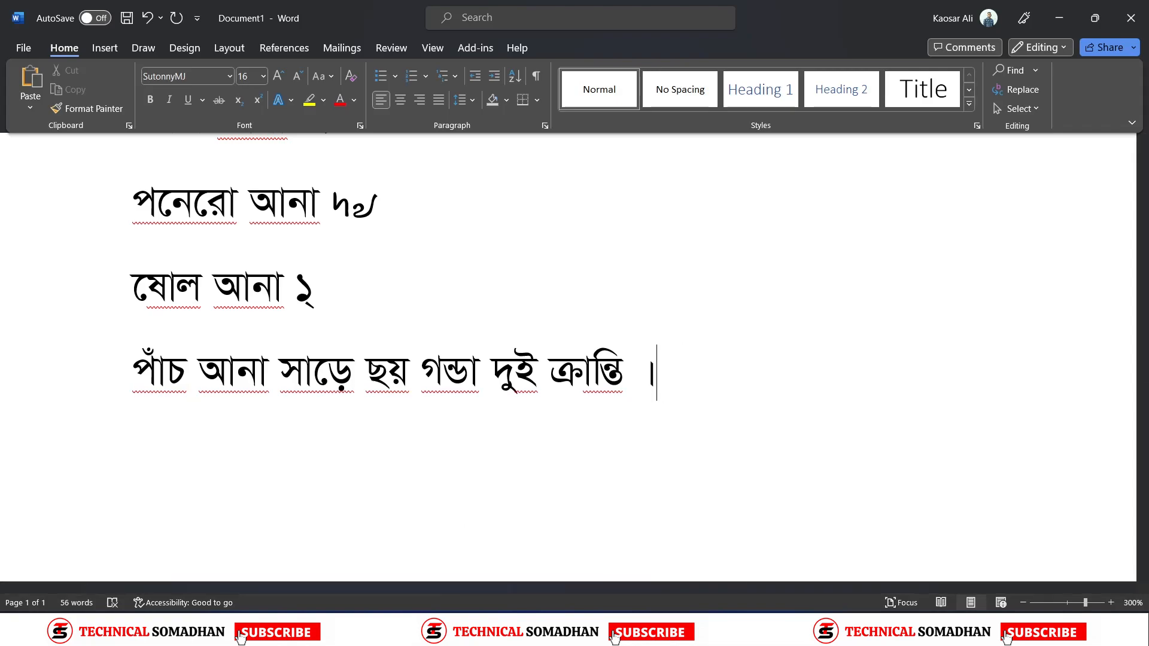
pyautogui.write('/')
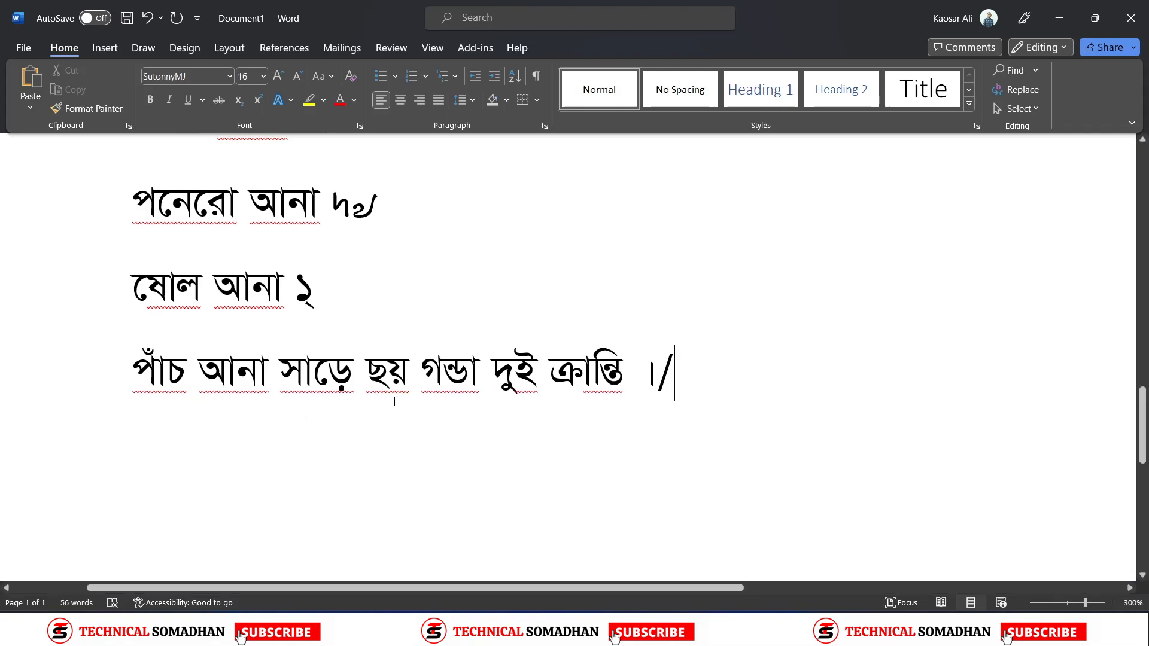
pyautogui.write('৬')
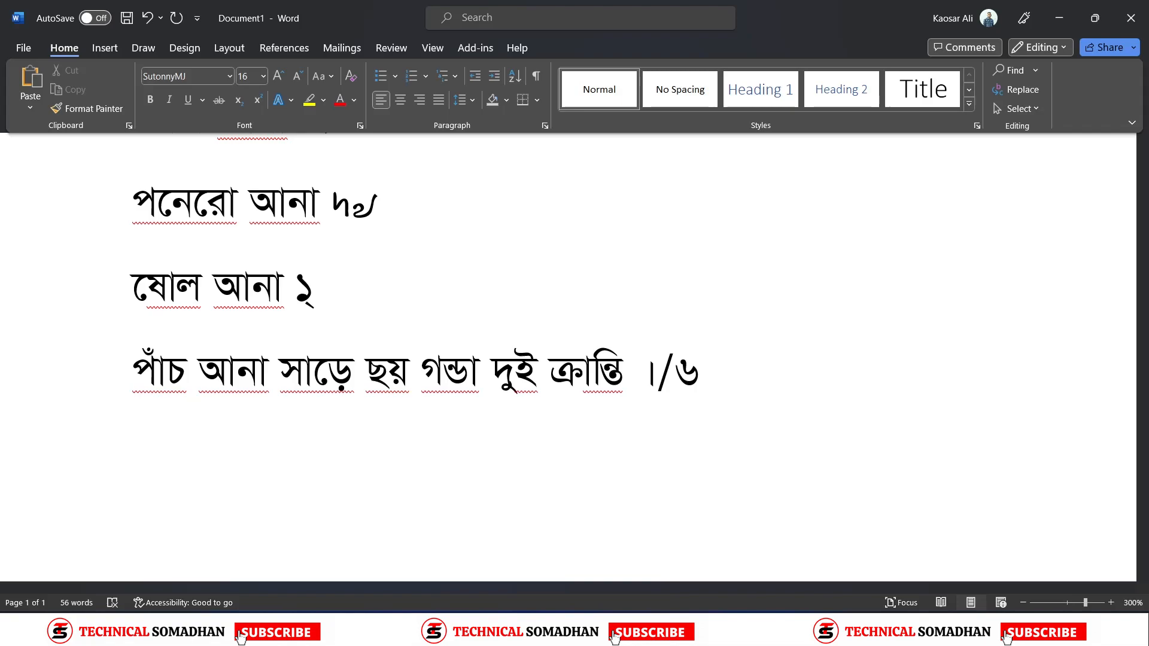
# Try adding ".৫০" after the ৬ and delete it
pyautogui.write('.৫০')
pyautogui.press('BackSpace')
pyautogui.press('BackSpace')
pyautogui.press('BackSpace')
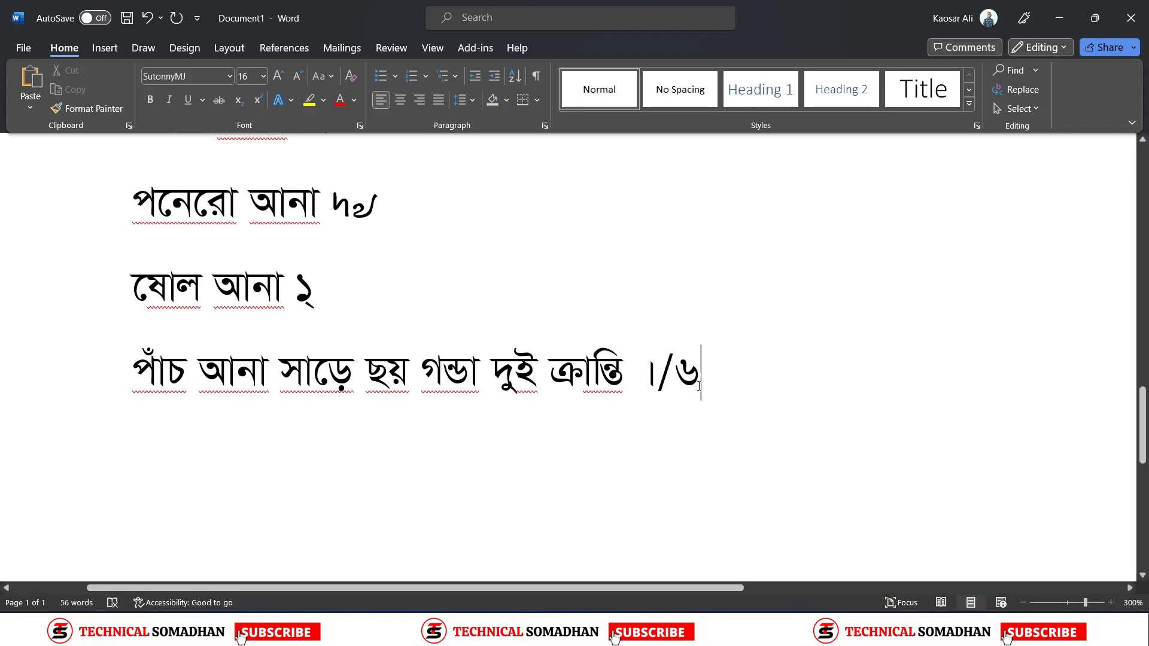
# Add two danda strokes "।।" after the ৬ for the half ganda
pyautogui.write('||')
pyautogui.moveTo(685, 378); pyautogui.dragTo(742, 396)
pyautogui.click(744, 409)
pyautogui.press('BackSpace')
pyautogui.write('|')
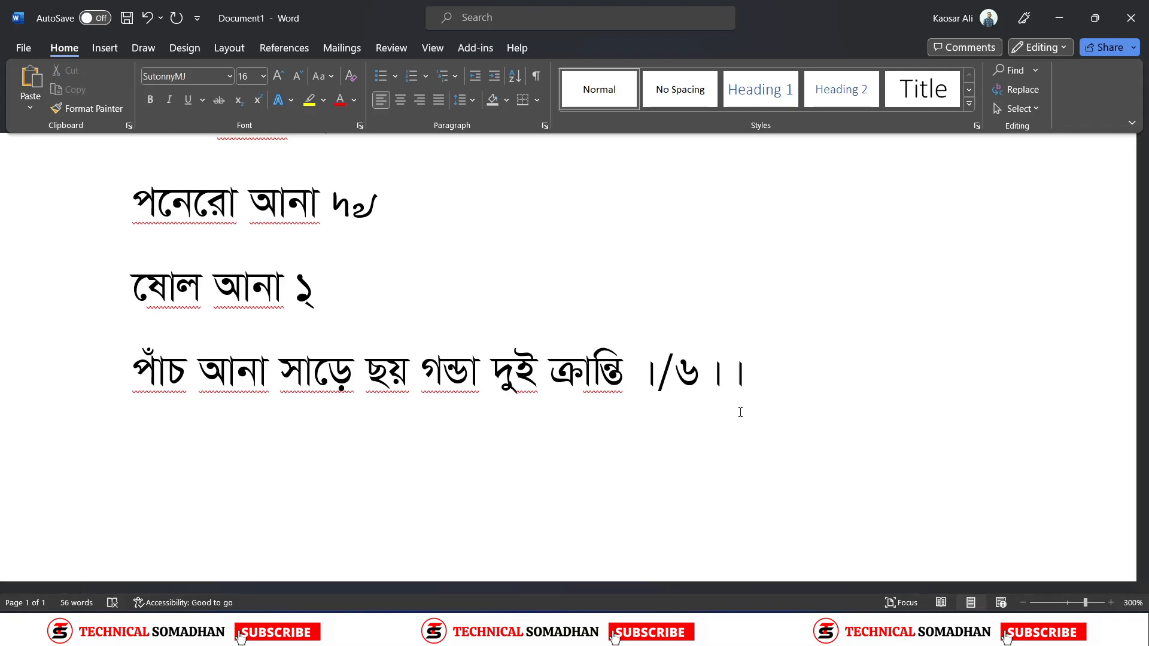
pyautogui.doubleClick(737, 398)
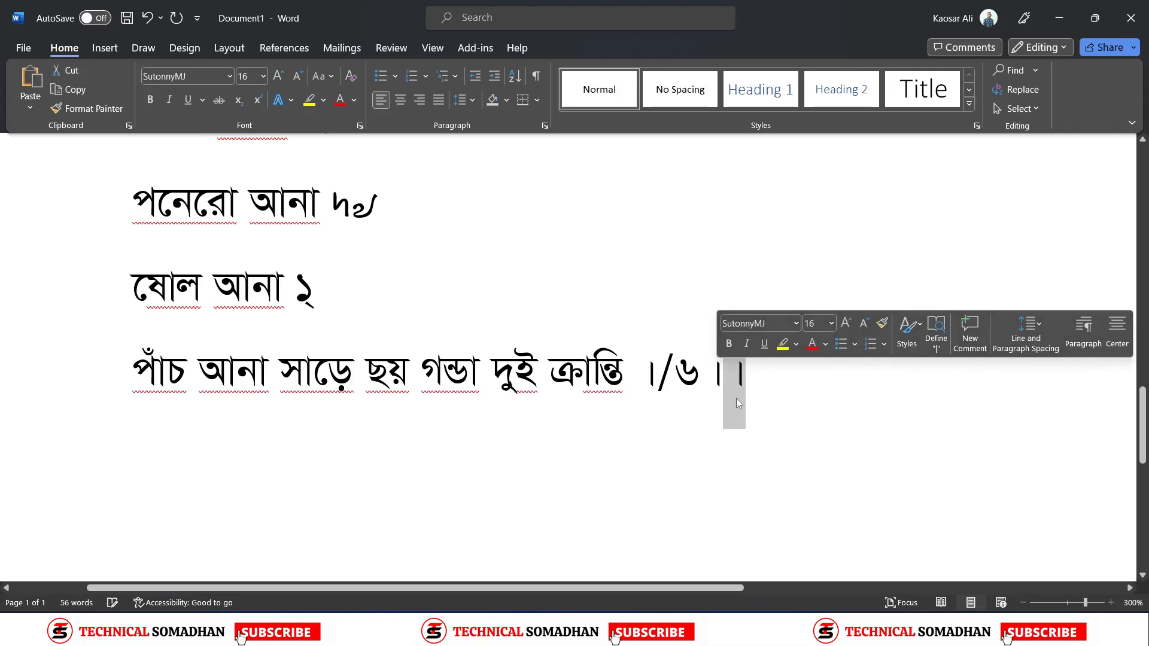
pyautogui.click(755, 380)
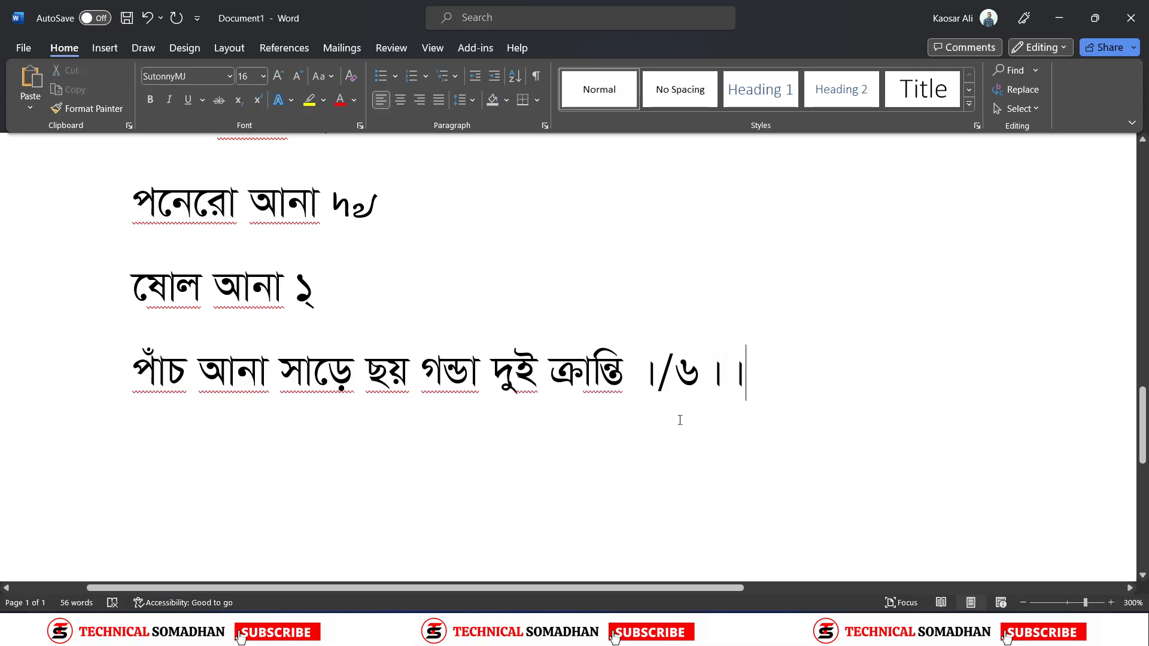
# Complete the notation with two slashes for the two kranti so that it reads "।/৬।।//"
pyautogui.write('////')
pyautogui.press('BackSpace')
pyautogui.press('BackSpace')
pyautogui.press('BackSpace')
pyautogui.press('BackSpace')
pyautogui.press('BackSpace')
pyautogui.press('BackSpace')
pyautogui.press('BackSpace')
pyautogui.press('BackSpace')
pyautogui.press('BackSpace')
pyautogui.press('BackSpace')
pyautogui.press('BackSpace')
pyautogui.press('BackSpace')
pyautogui.write('।/৬ । ।//')
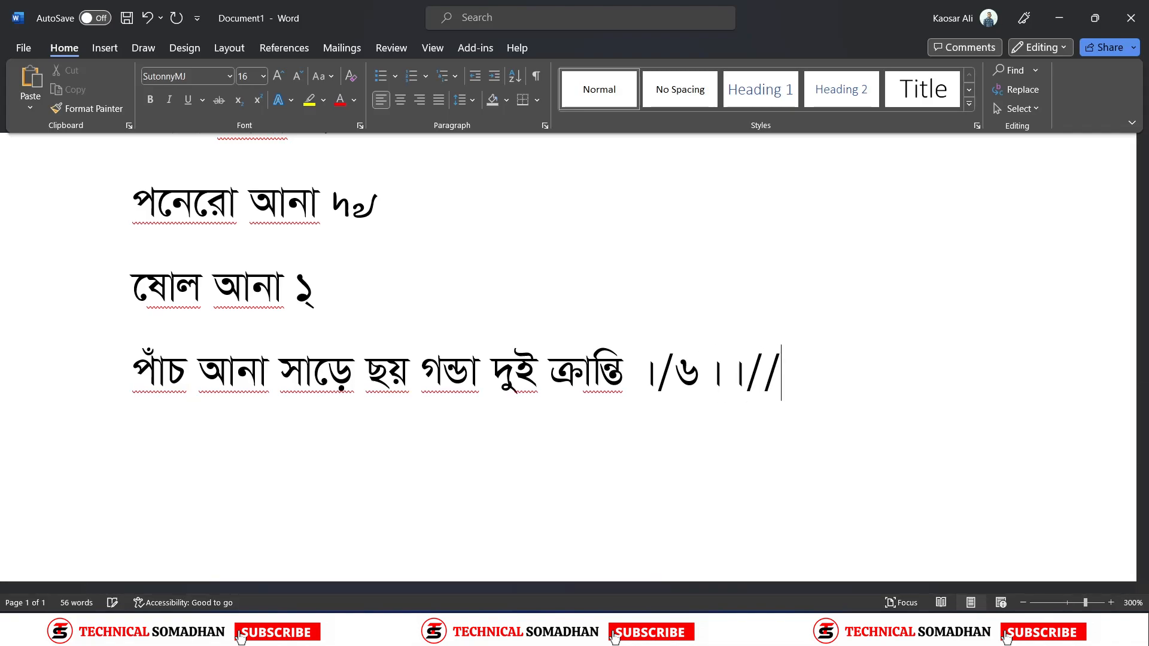
pyautogui.moveTo(727, 388); pyautogui.dragTo(384, 393)
pyautogui.click(465, 396)
# Return to the "এক আনা /" line at the start of the list and open the full symbol selection
pyautogui.scroll(7, 764, 458)
pyautogui.scroll(10, 763, 443)
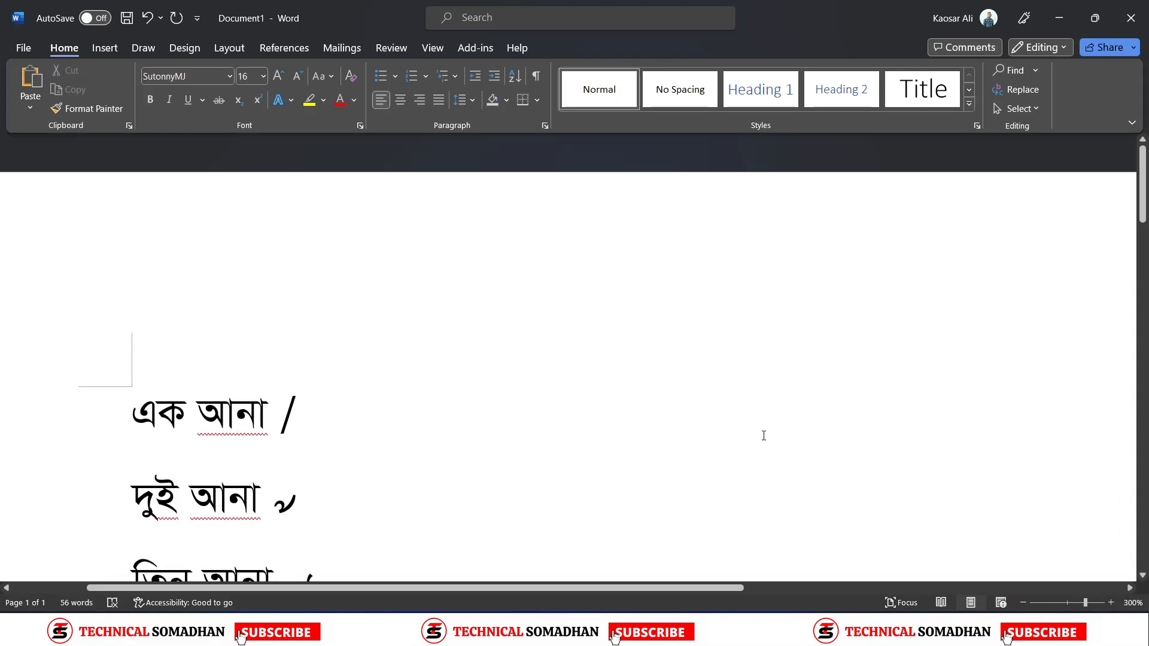
pyautogui.scroll(-2, 587, 469)
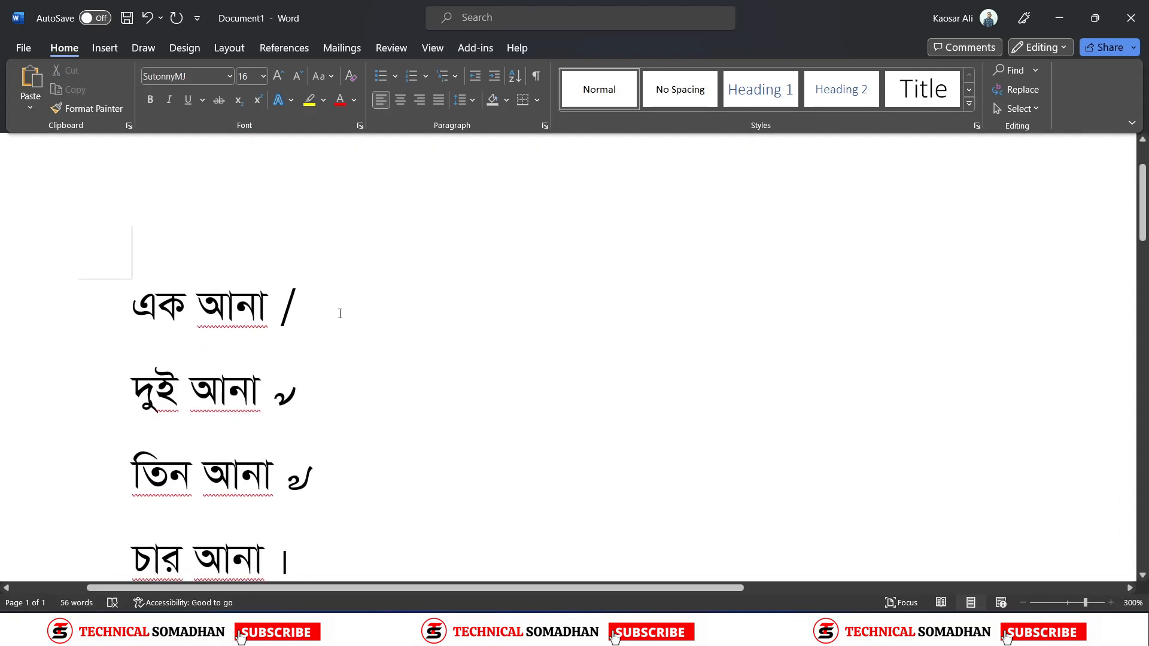
pyautogui.click(104, 48)
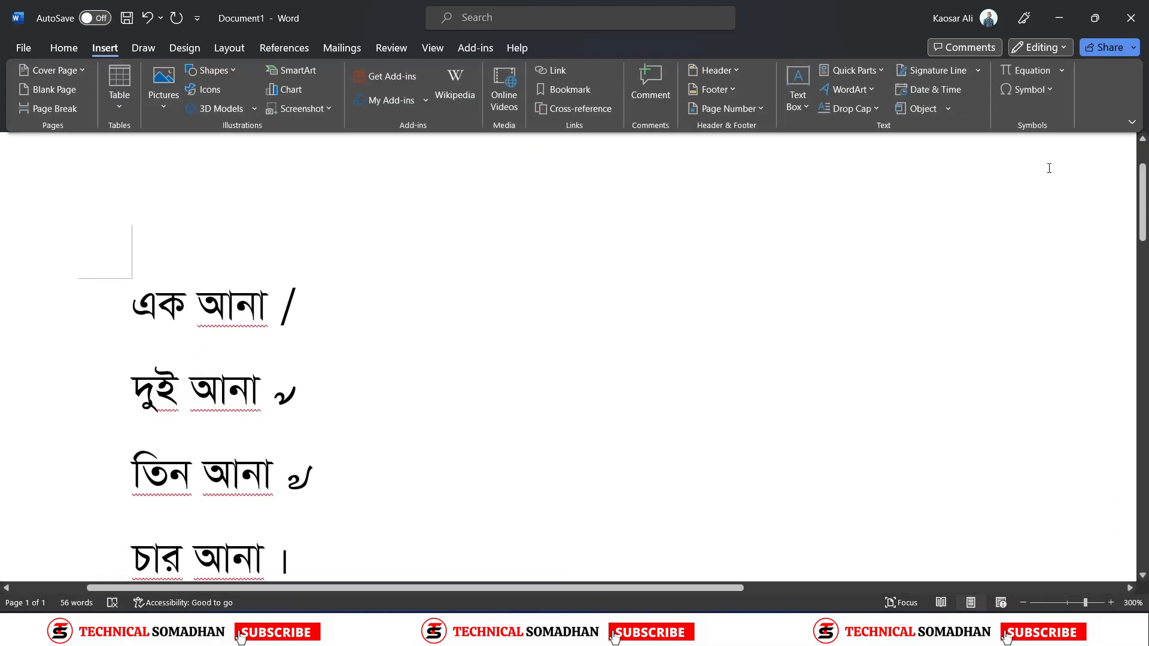
pyautogui.click(1039, 92)
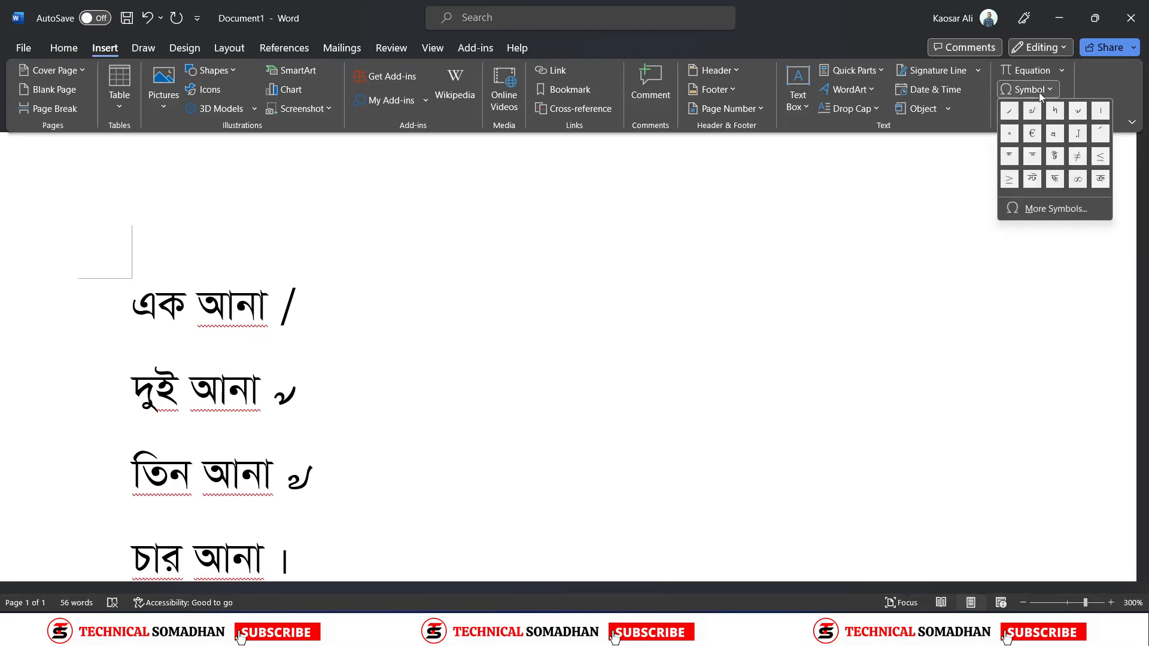
pyautogui.click(1063, 210)
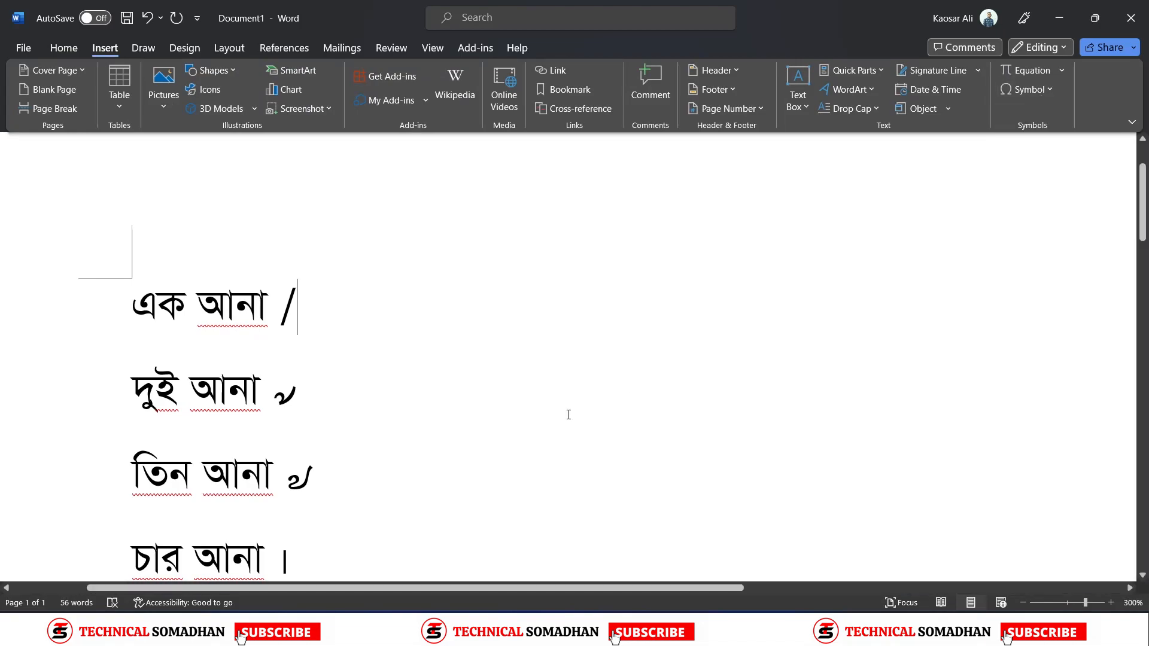